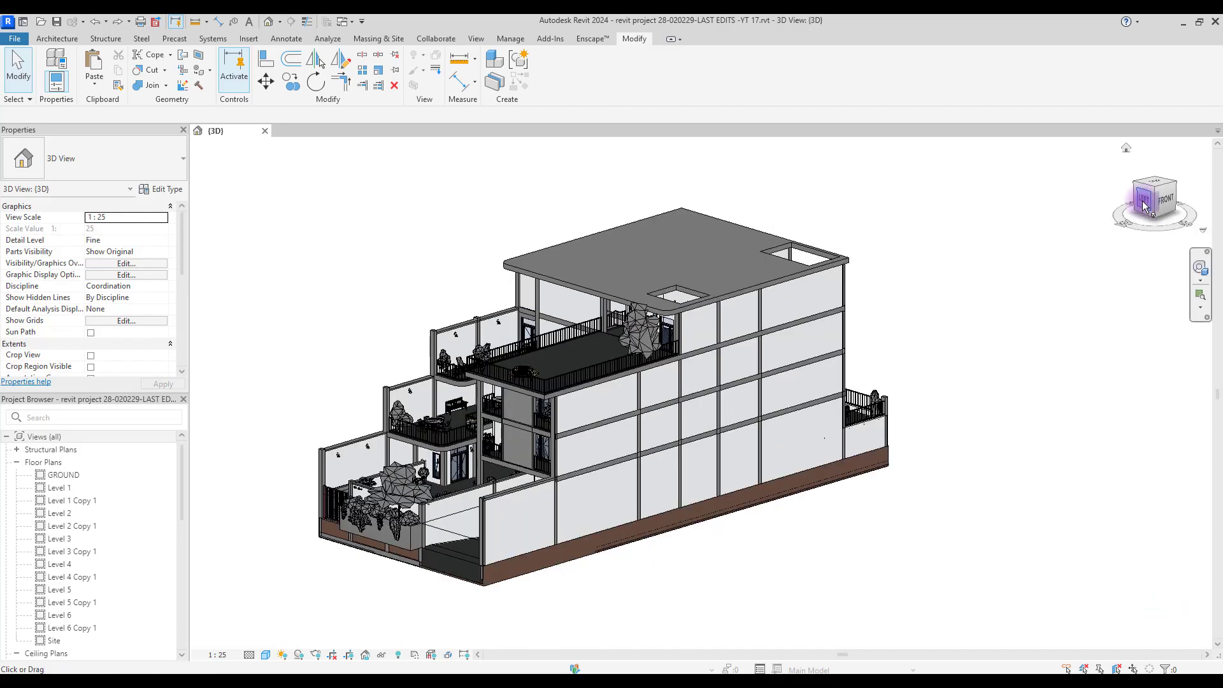
Step: Select the whole building and override its graphics in the 3D view by element, with a surface transparency of 30
drag(1146, 205, 329, 203)
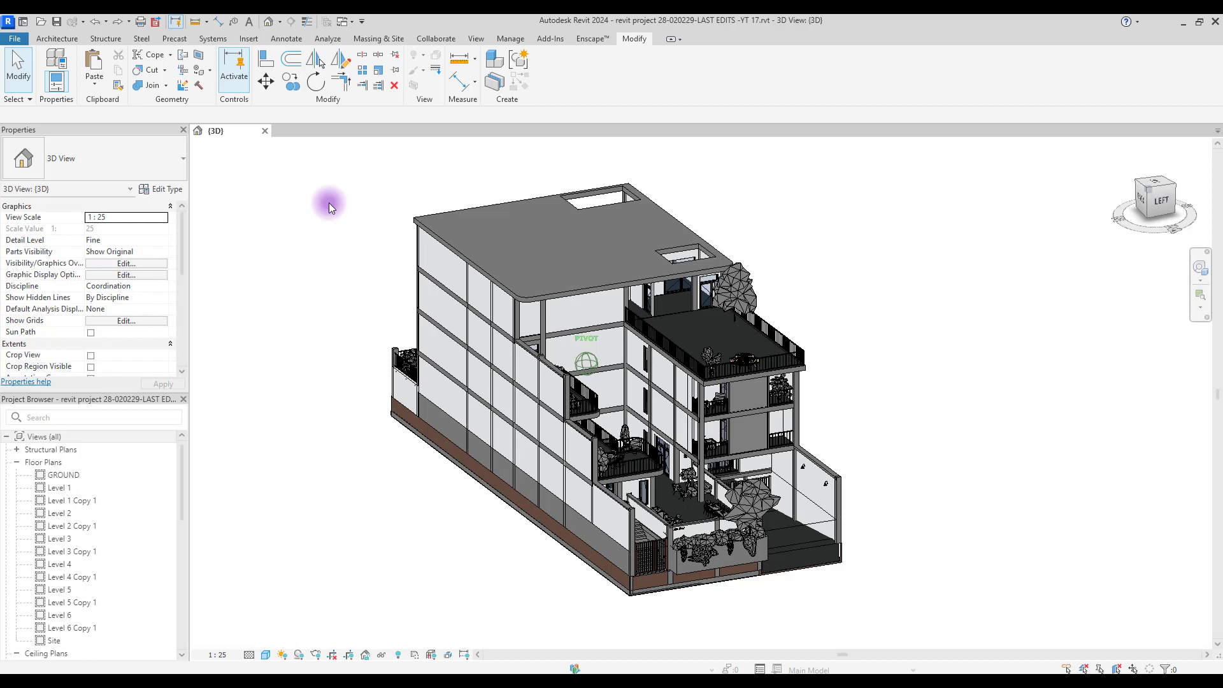
shift+middle_drag(328, 203, 370, 185)
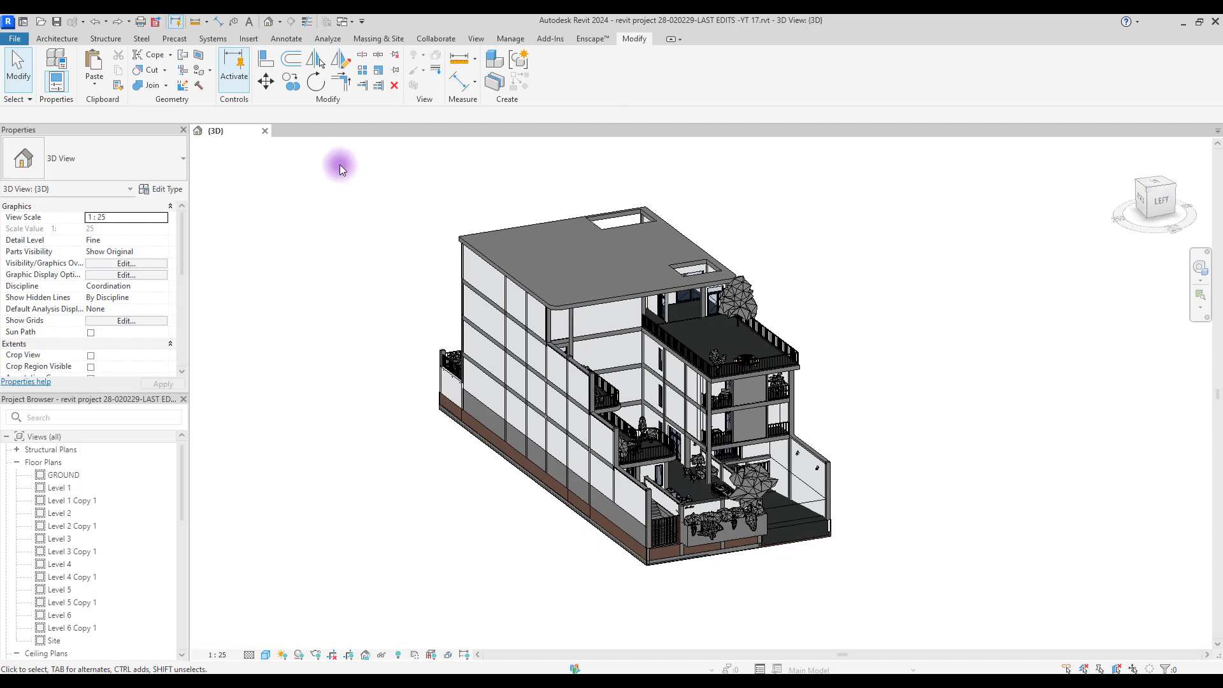
drag(315, 165, 916, 597)
right_click(547, 235)
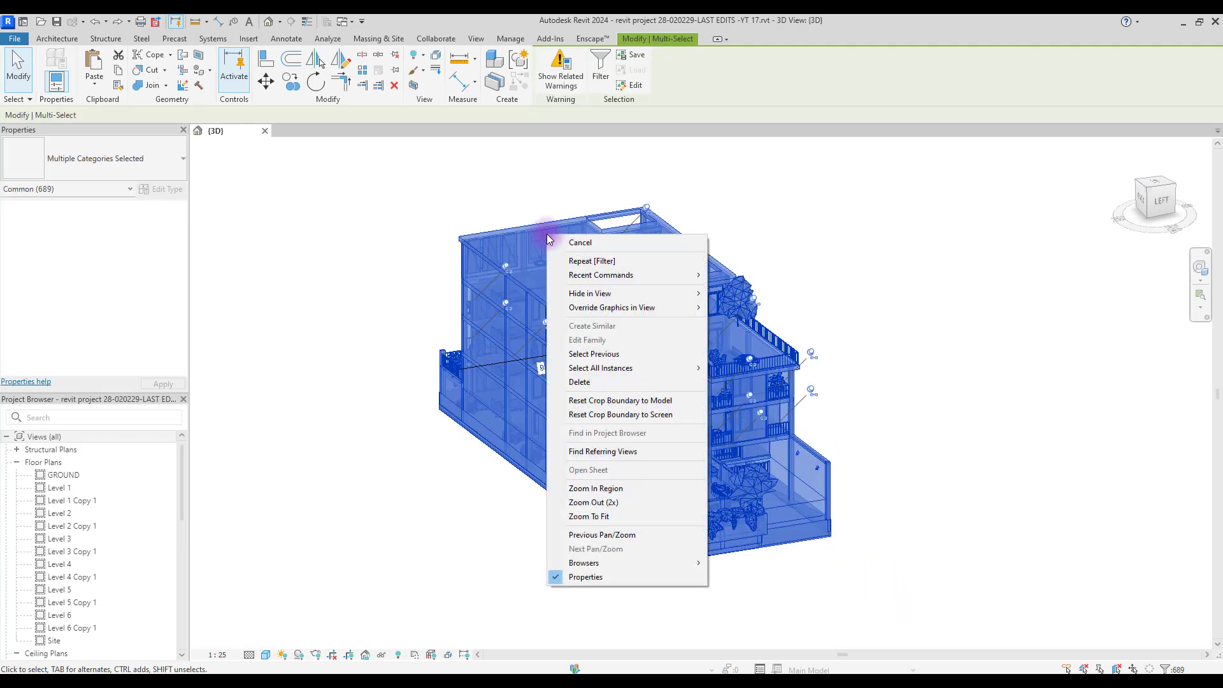
mouse_move(579, 307)
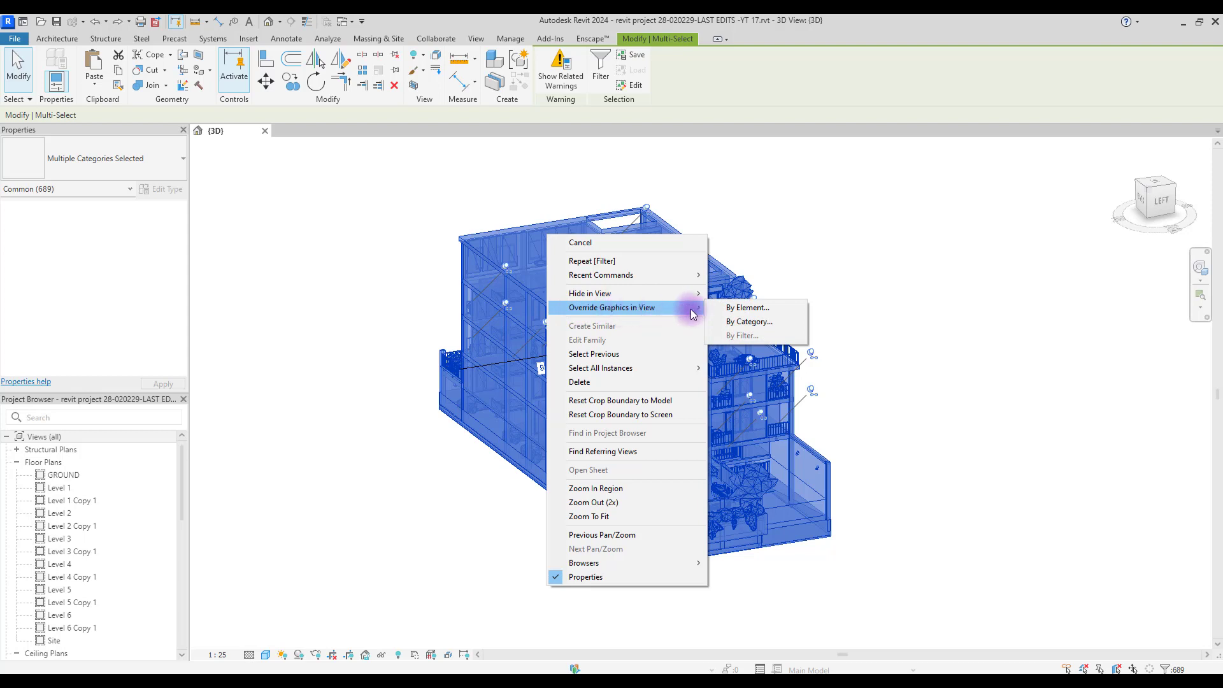
click(730, 311)
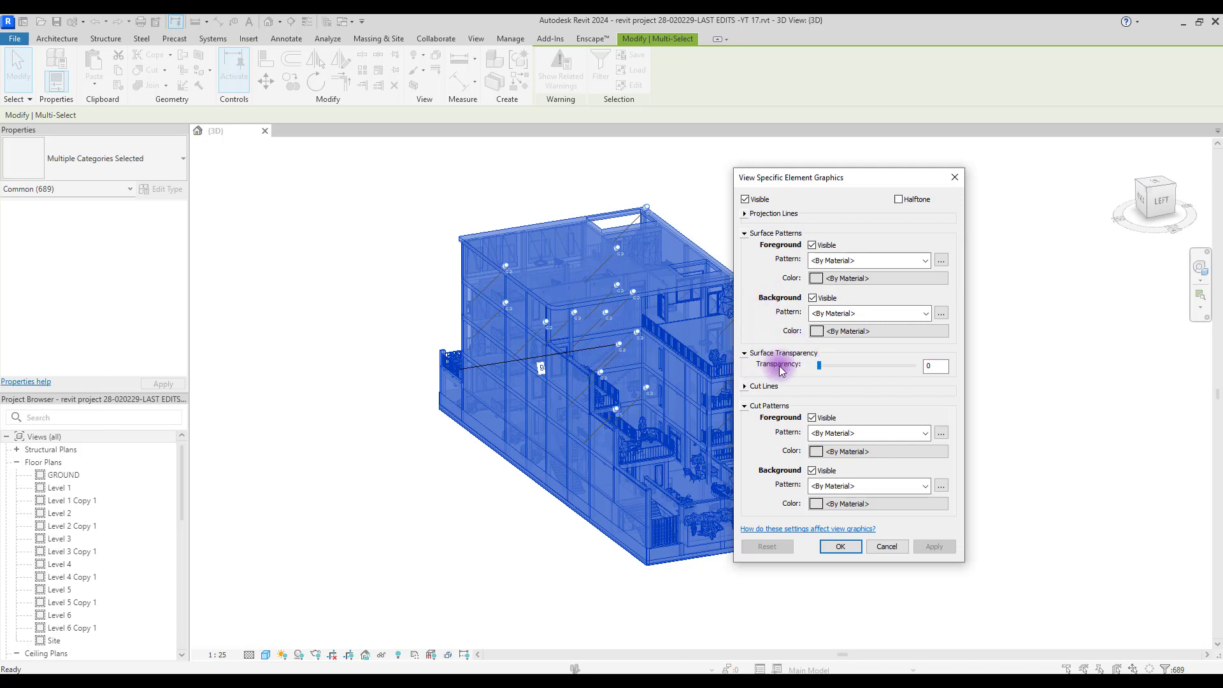
drag(819, 367, 845, 381)
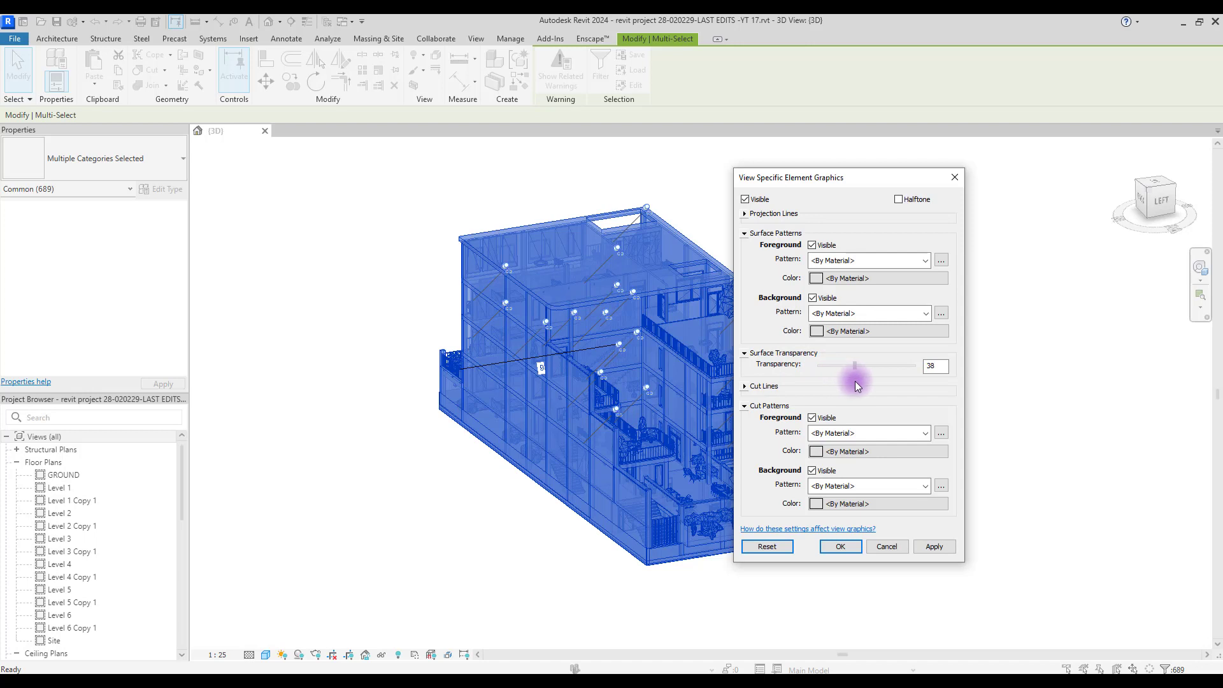
drag(857, 381, 846, 376)
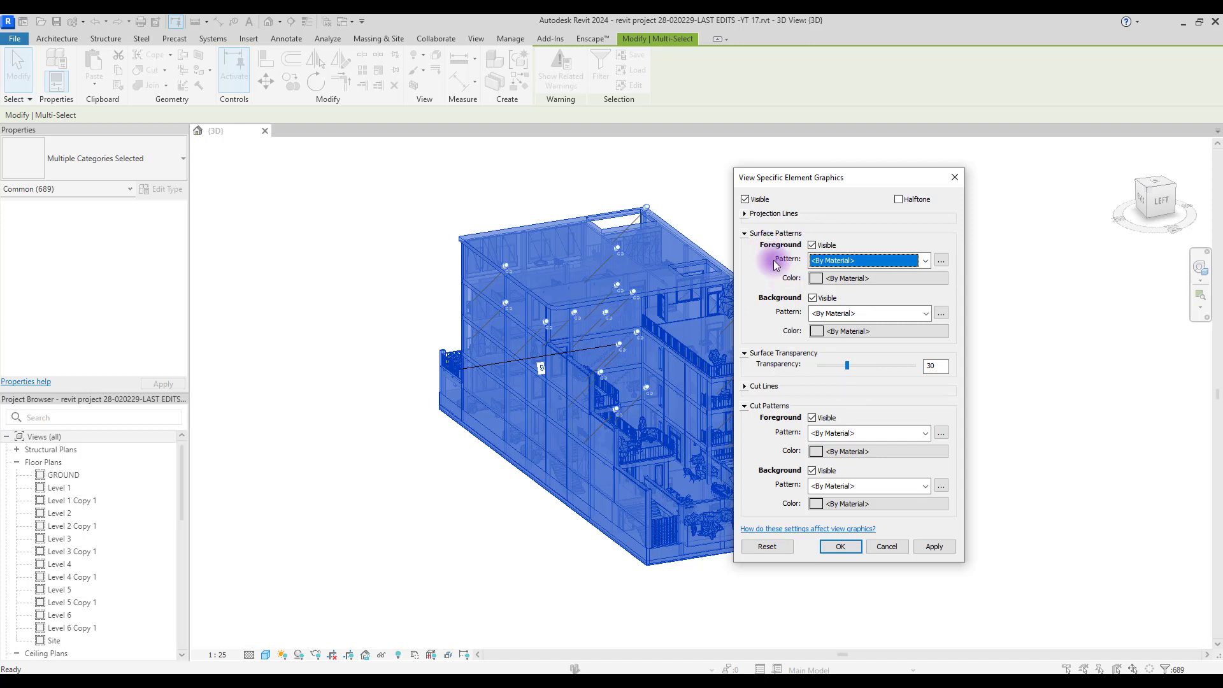
Step: Set the projection line weight of the element override to 5 and apply it to the selected building elements
click(746, 214)
click(746, 216)
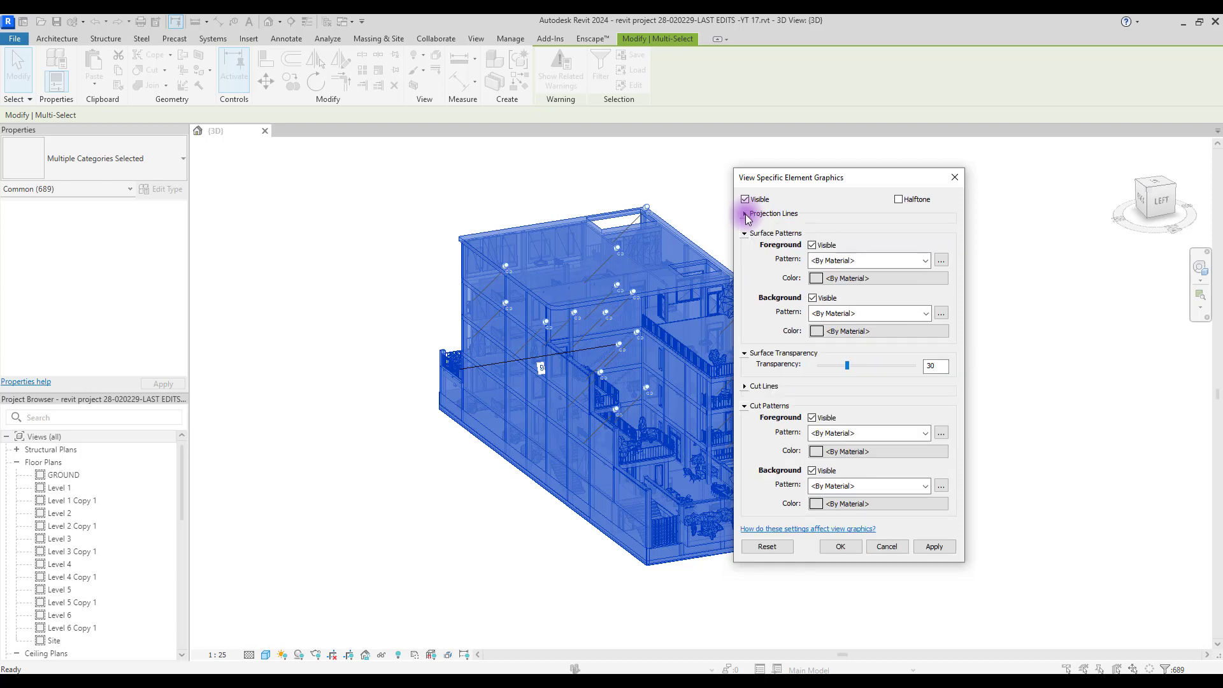
click(746, 215)
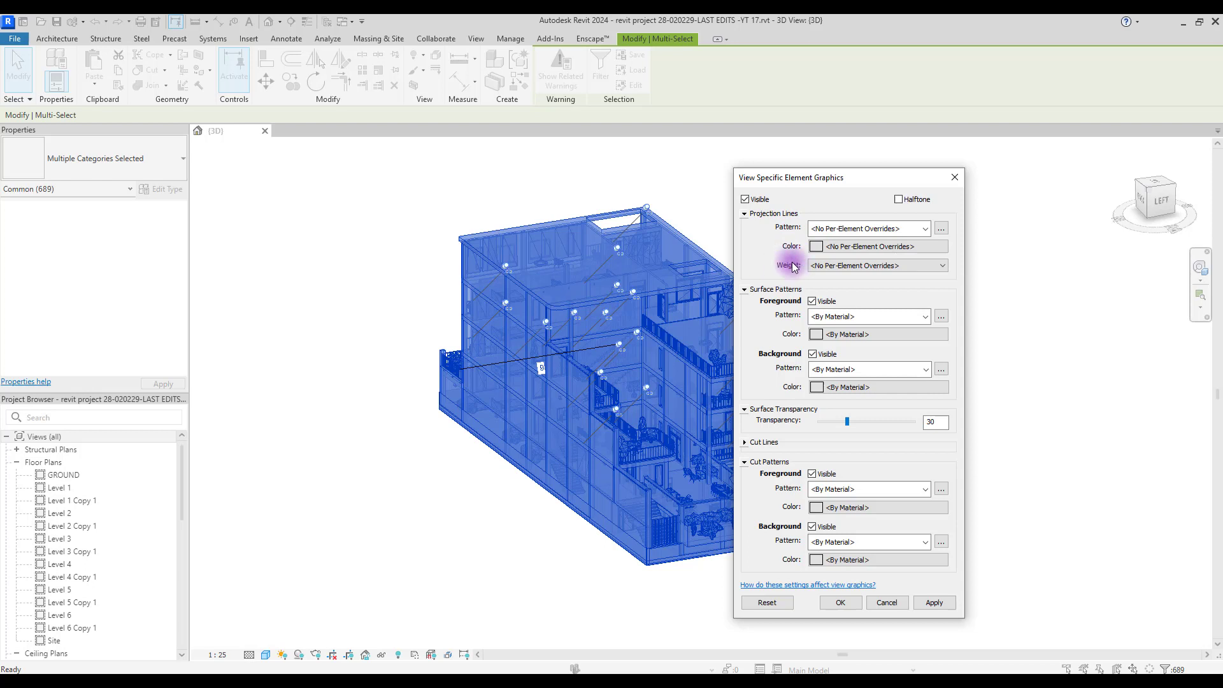
click(819, 266)
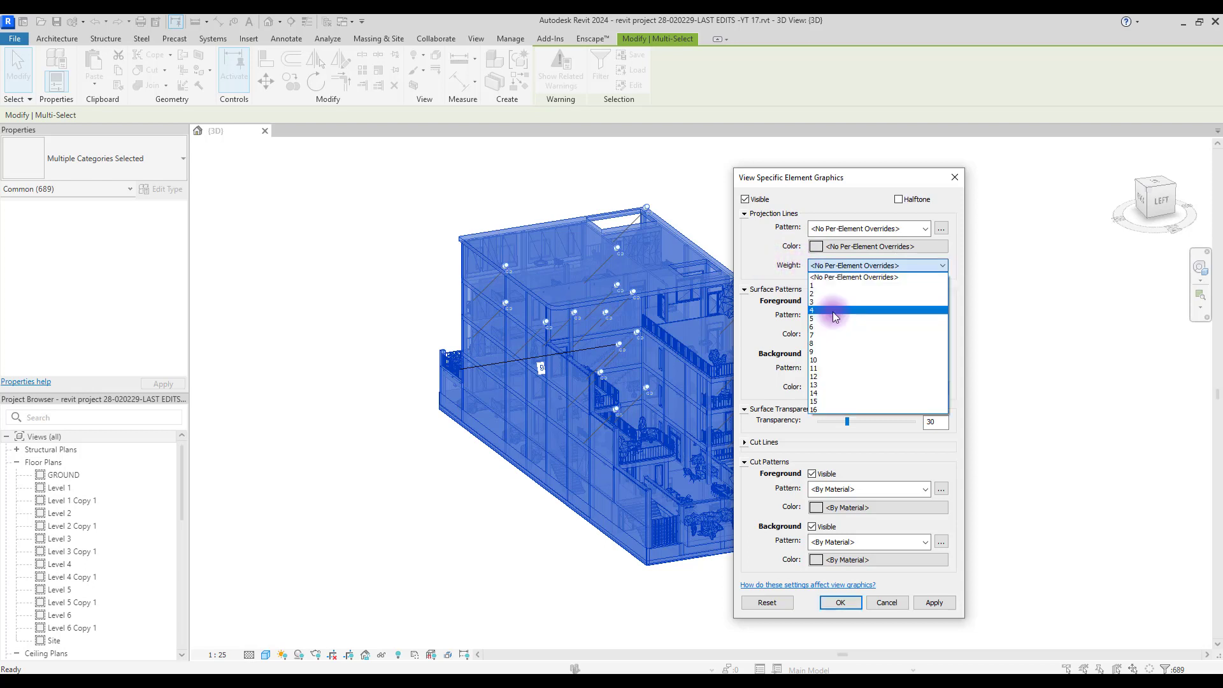
click(831, 319)
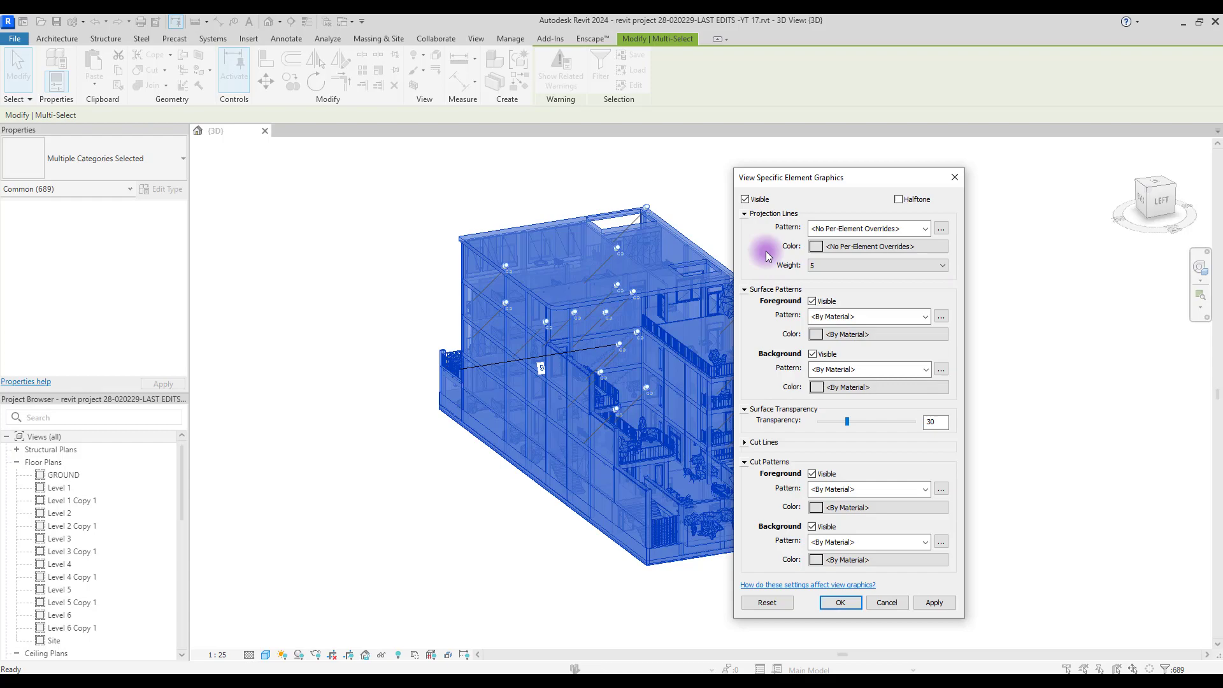
click(841, 602)
click(456, 226)
scroll(455, 228, up, 4)
scroll(427, 258, down, 5)
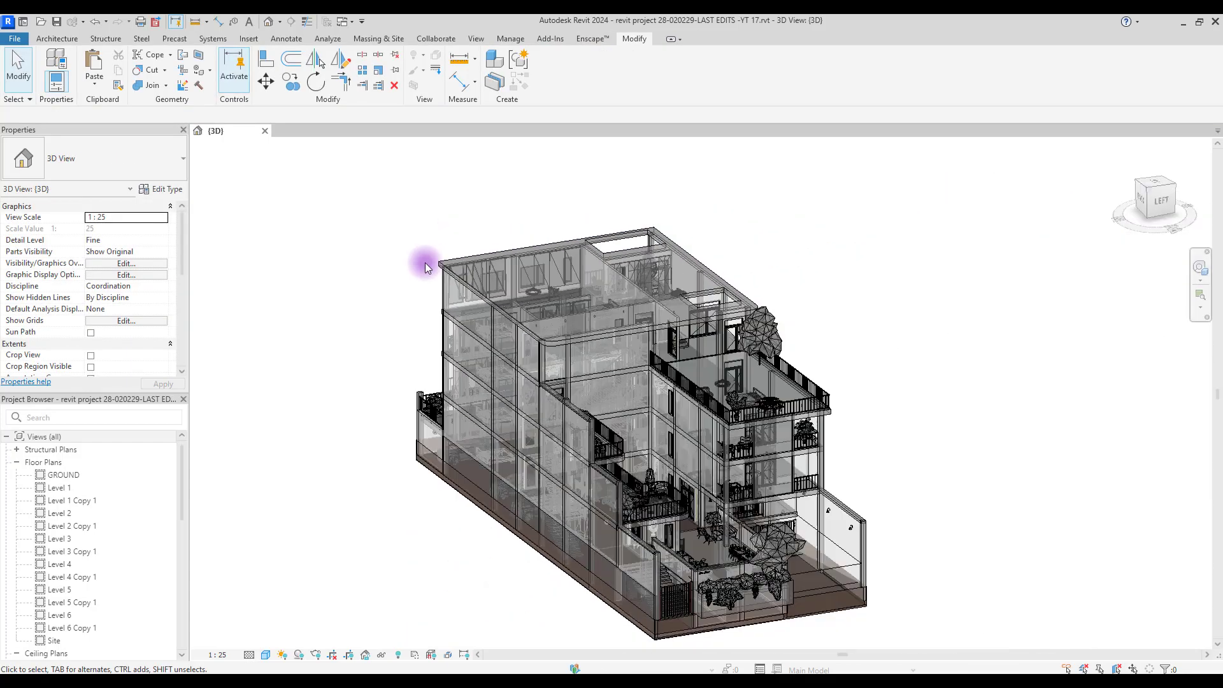
Step: Switch the 3D view to the Hidden Line visual style and show its crop region
click(265, 655)
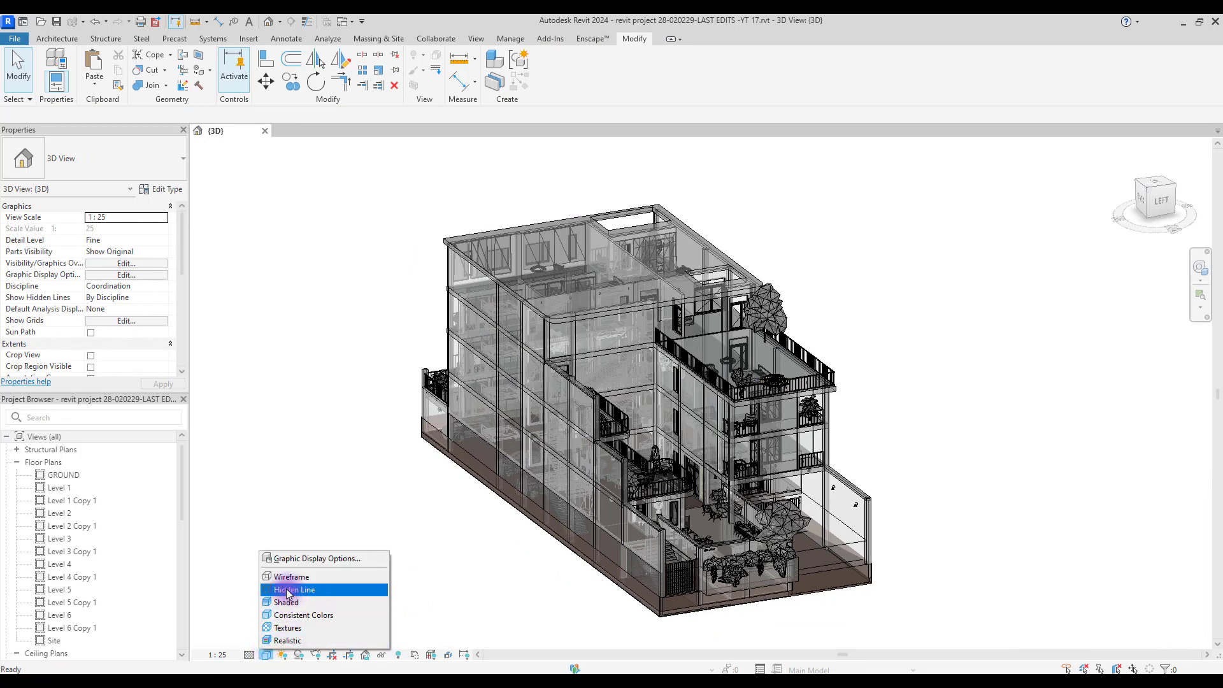
click(288, 591)
click(348, 655)
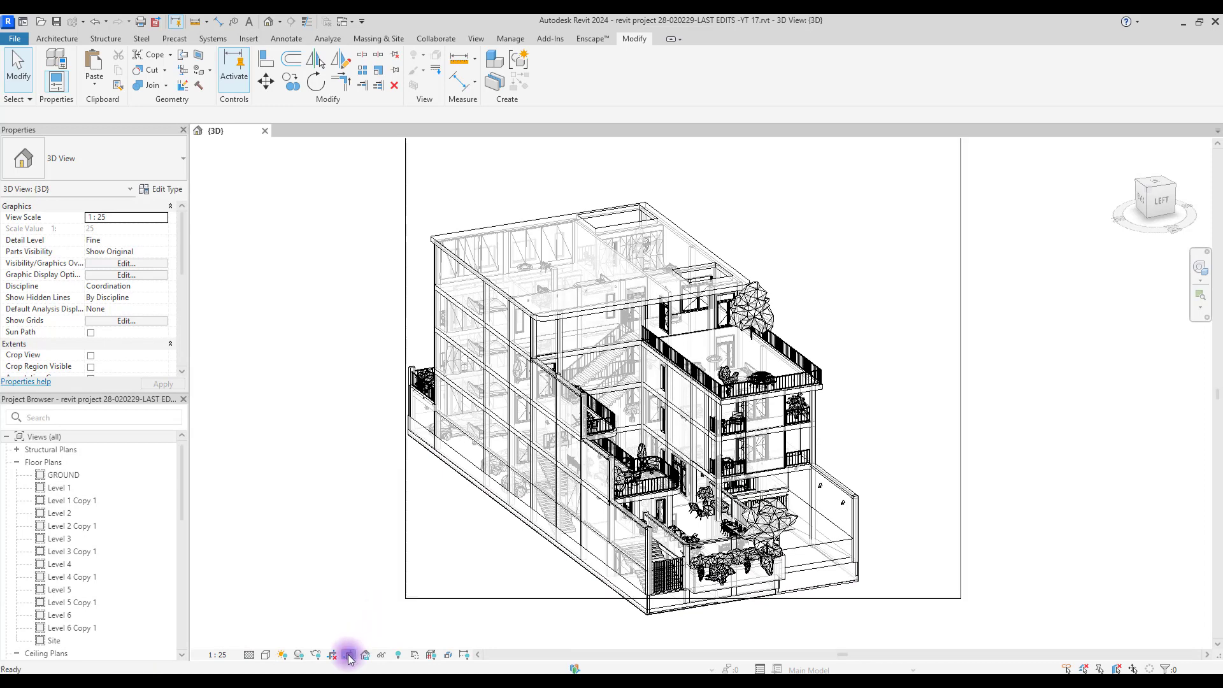
Step: Resize the crop region on all four sides so that it frames the whole building, and adjust the viewing angle
click(404, 496)
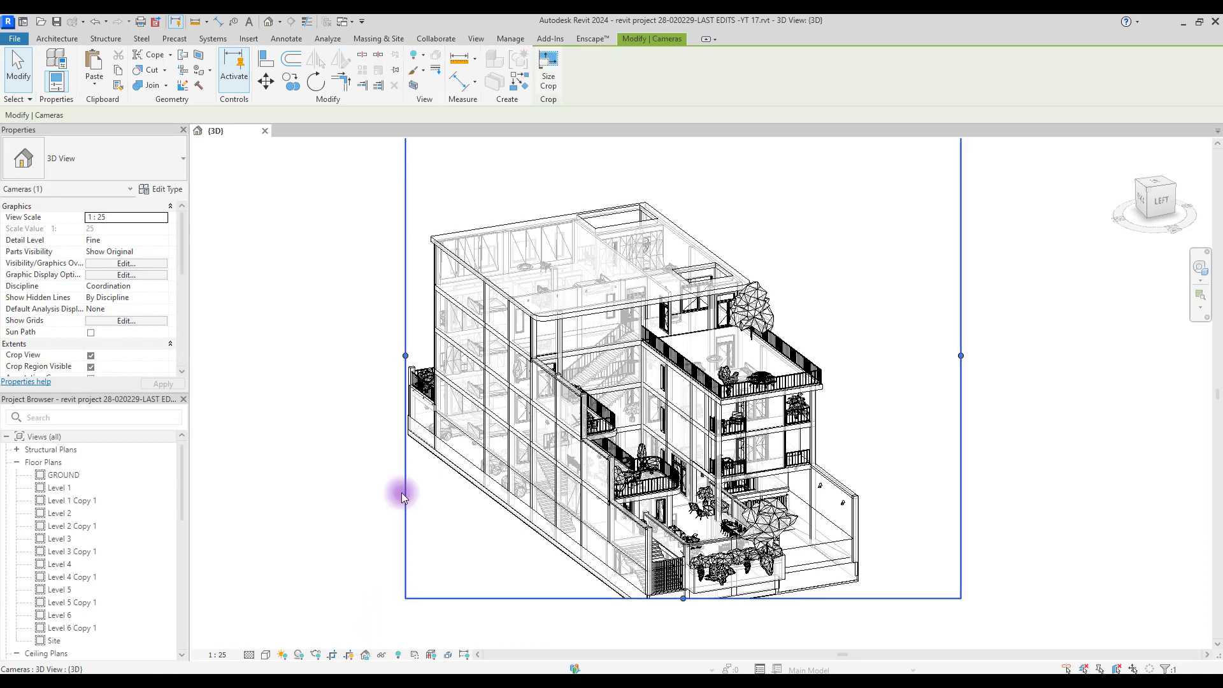
drag(405, 355, 365, 355)
drag(663, 598, 663, 641)
scroll(515, 493, down, 1)
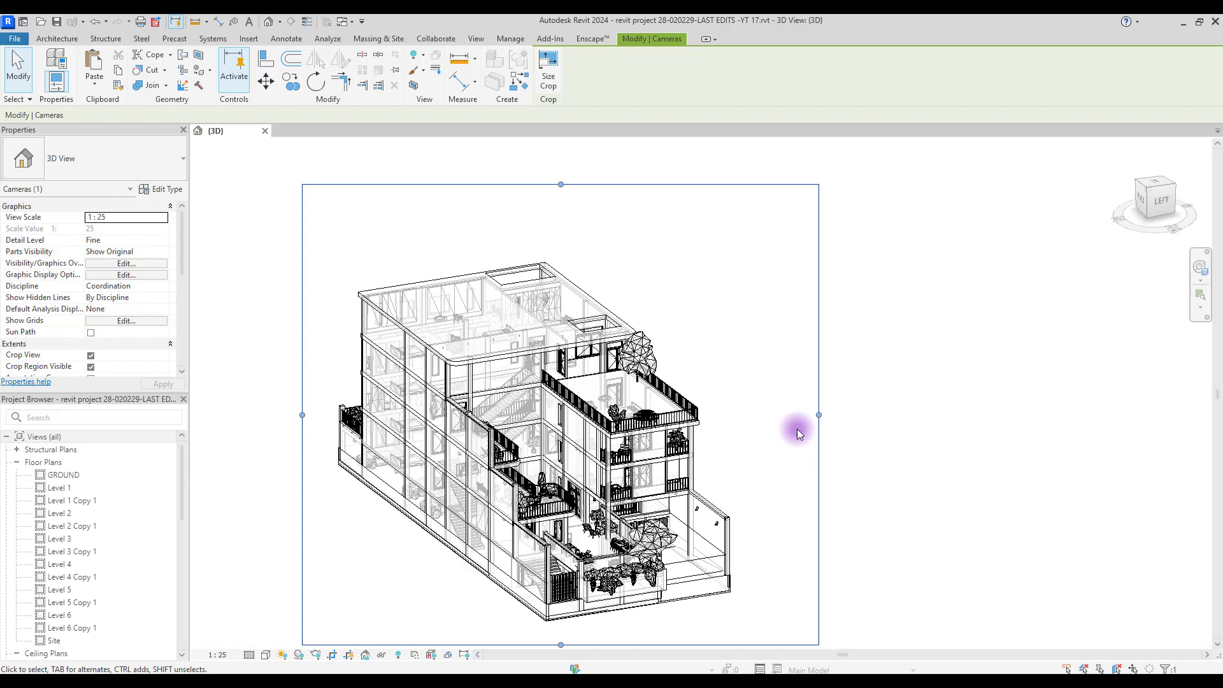
drag(819, 415, 767, 415)
drag(535, 184, 534, 230)
click(567, 178)
middle_drag(567, 216, 666, 178)
right_click(1147, 177)
click(858, 259)
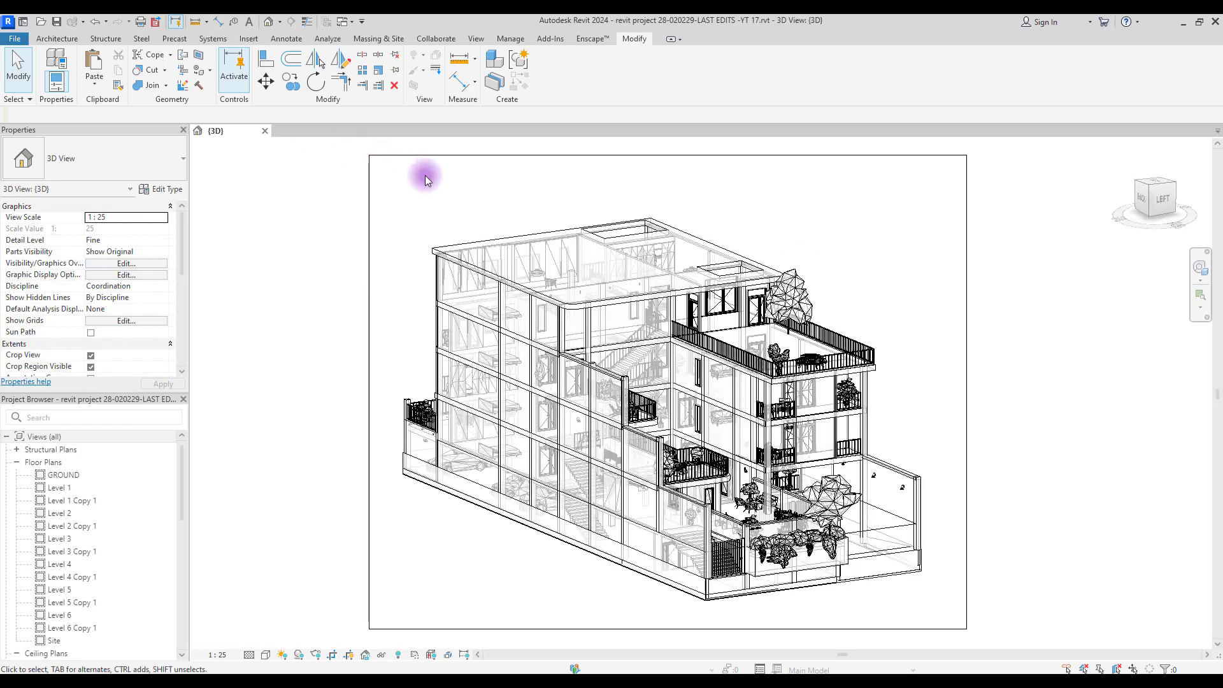
Step: Export the 3D view as an image named 01 in the 17 transparent part folder, choosing the raster image quality
click(15, 38)
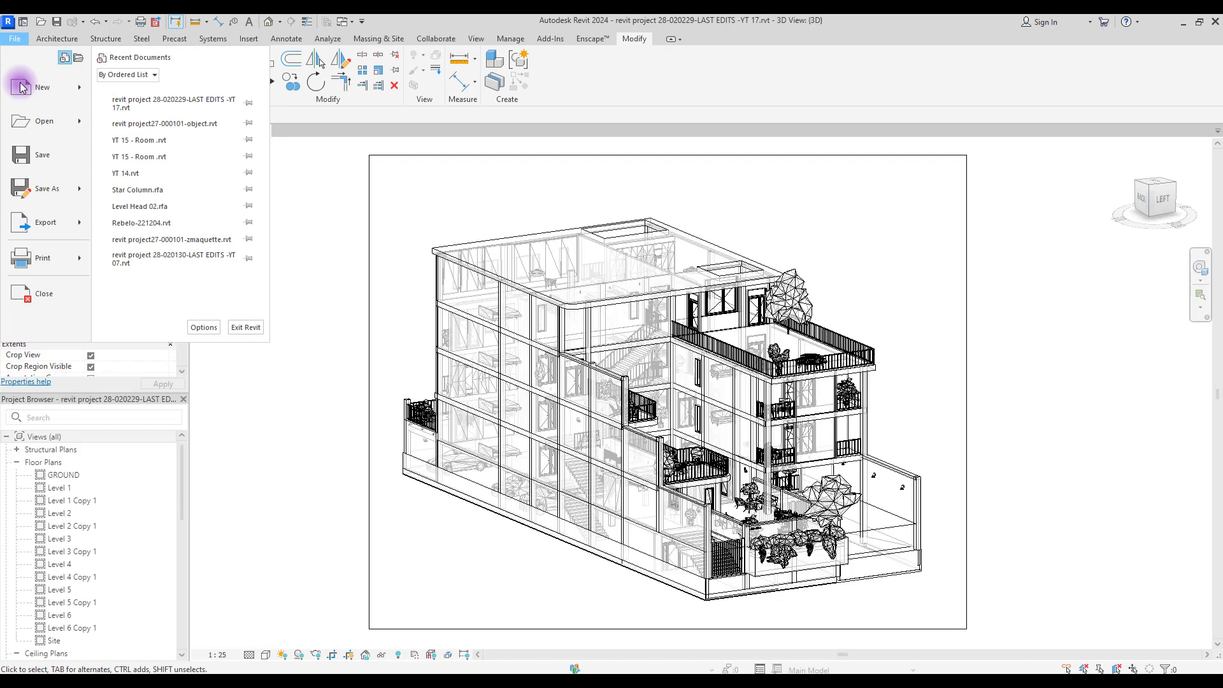
mouse_move(49, 227)
mouse_move(176, 306)
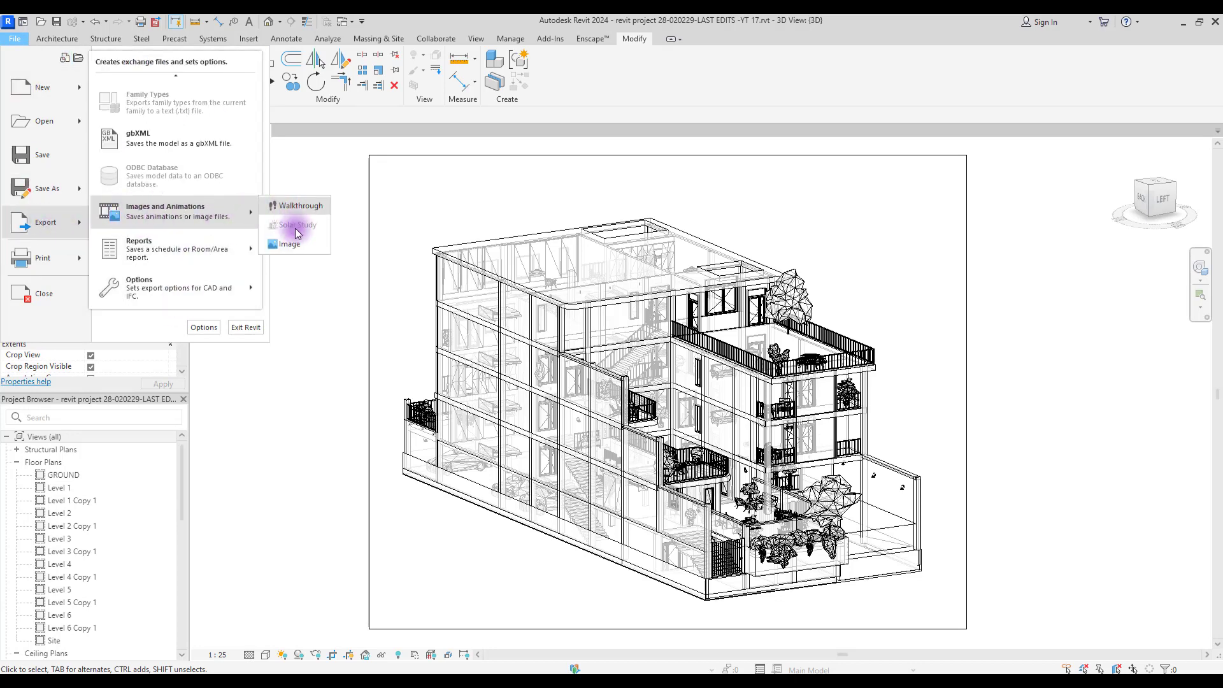
click(292, 247)
click(758, 189)
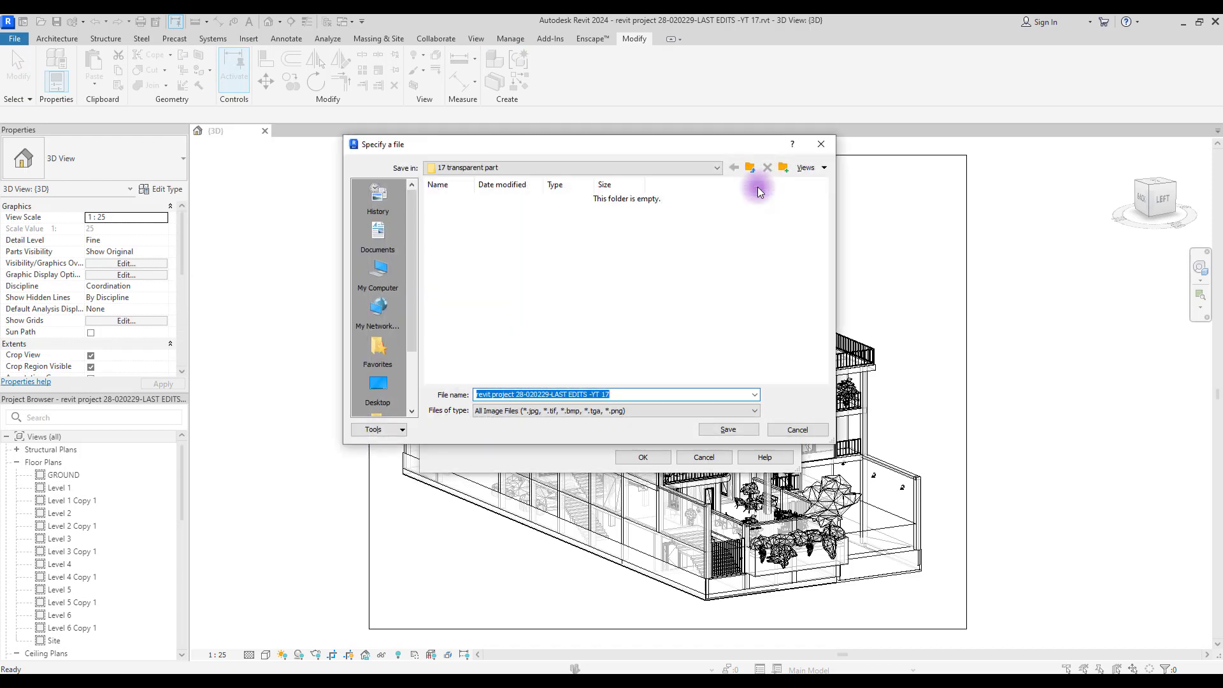
text(01)
key(Return)
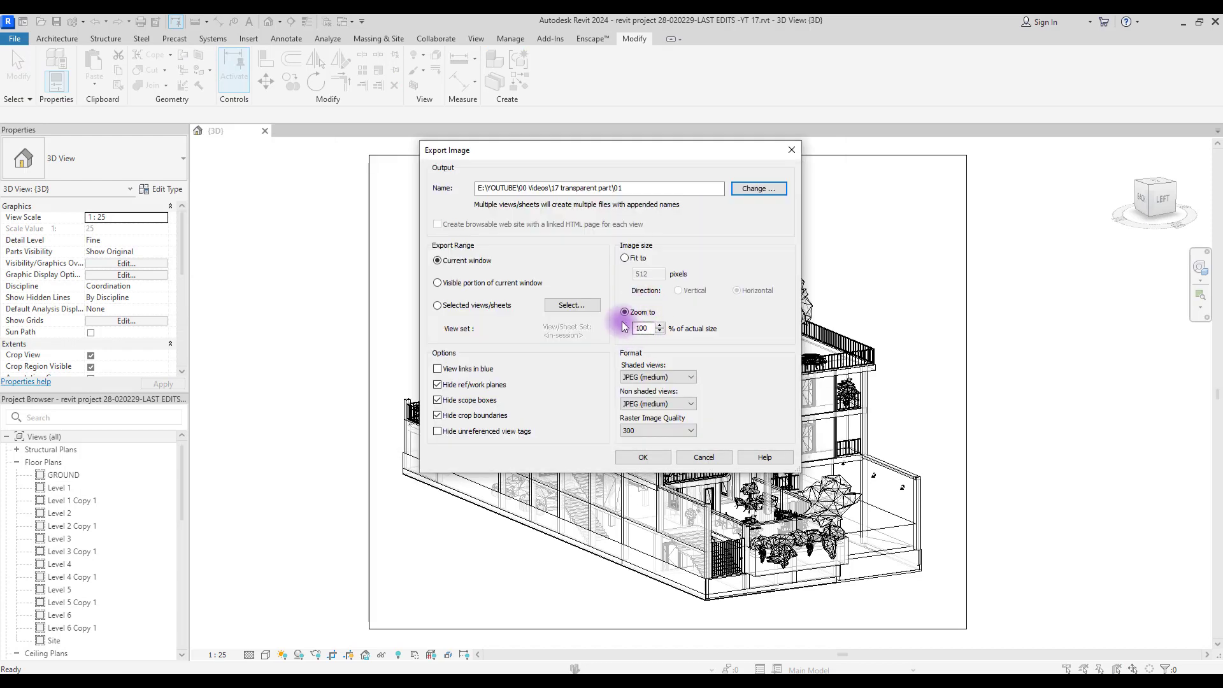
click(690, 431)
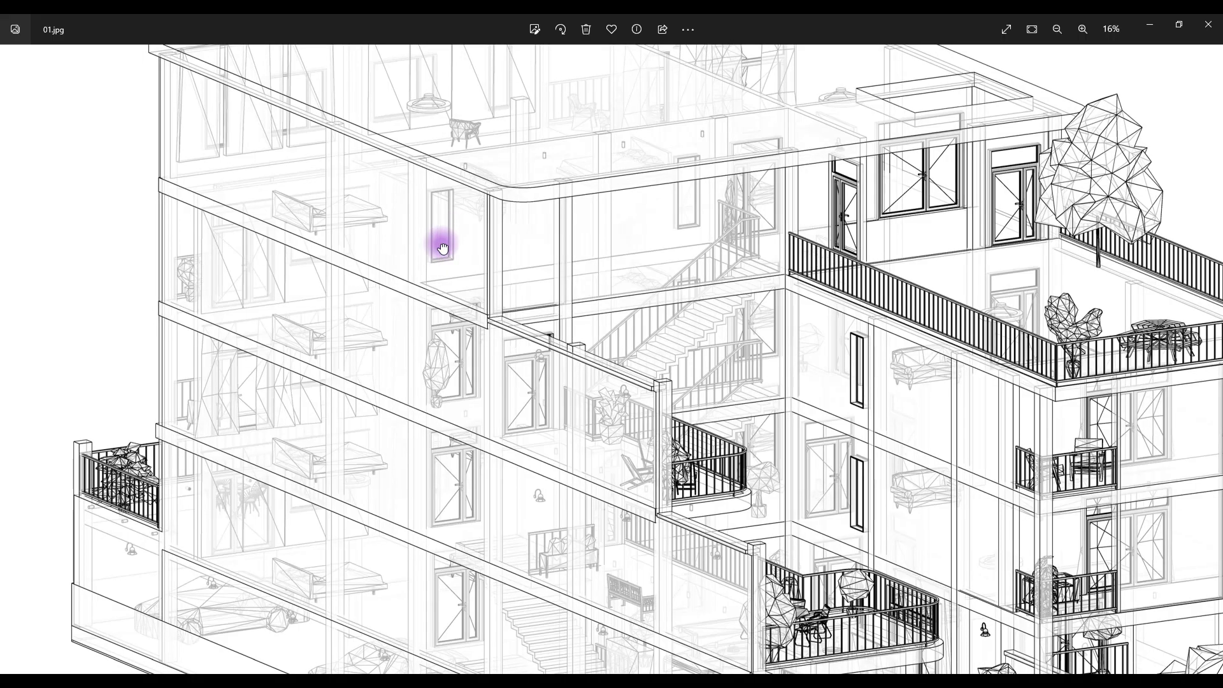
Step: Examine the linework and transparency of the upper floors in the exported image 01.jpg in the photo viewer
drag(443, 248, 465, 369)
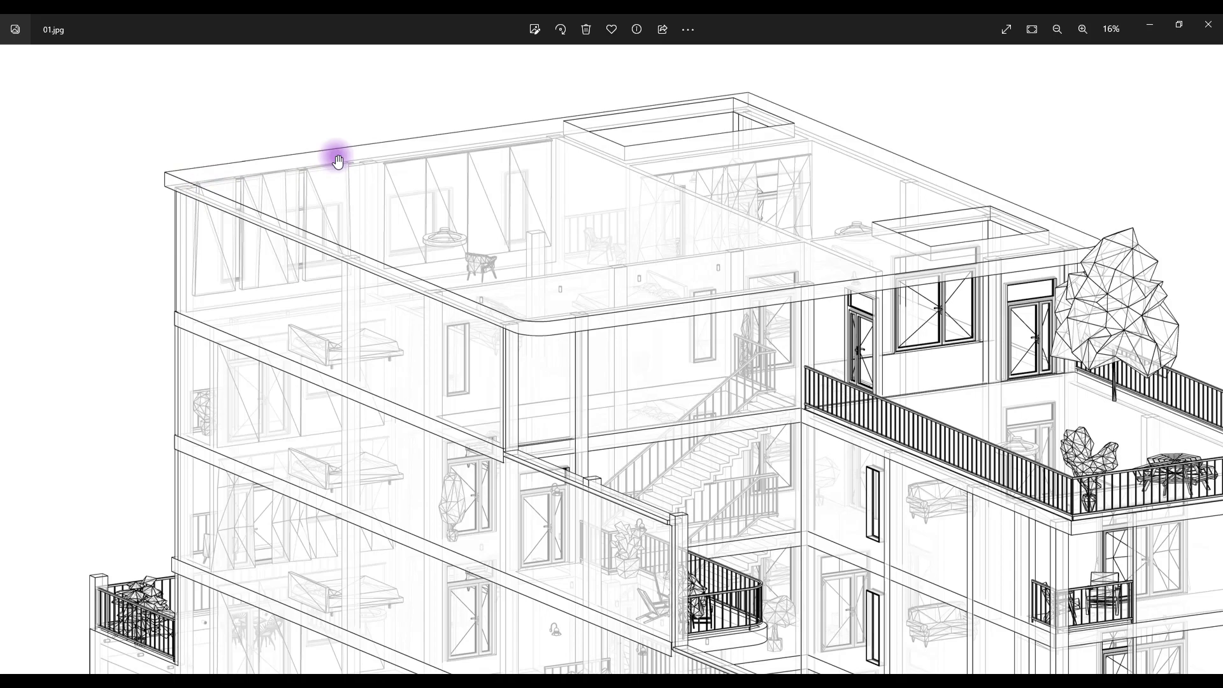
drag(300, 537, 300, 326)
drag(307, 246, 298, 452)
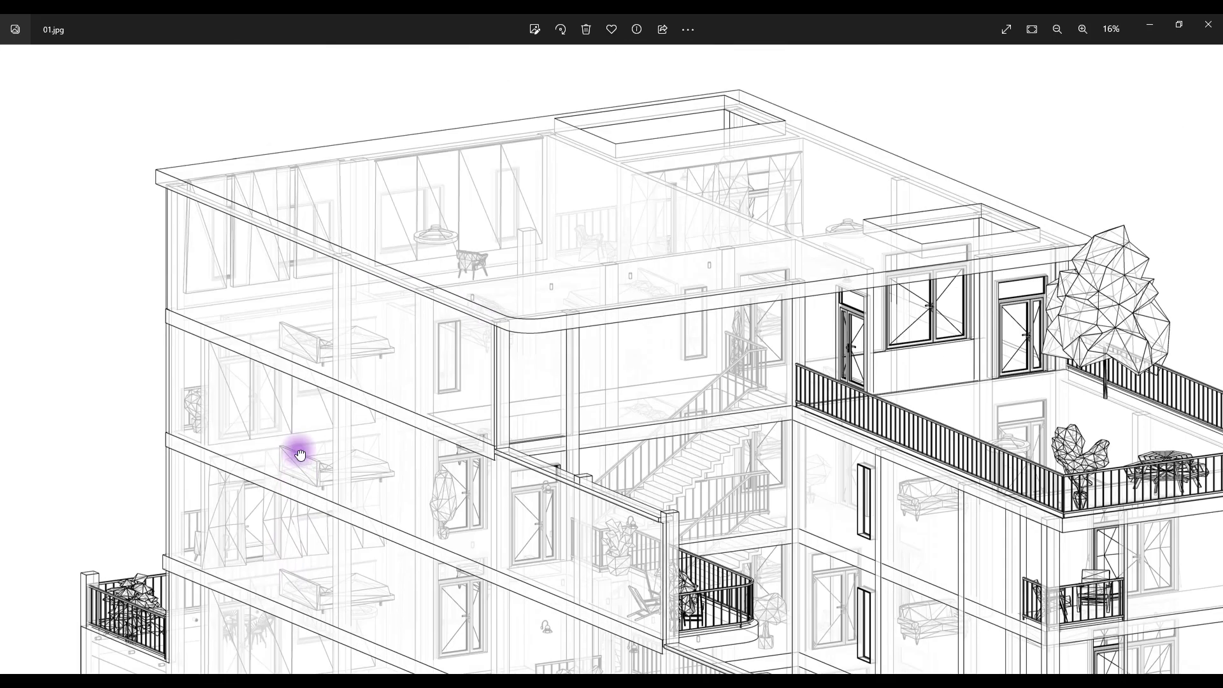
scroll(300, 314, down, 2)
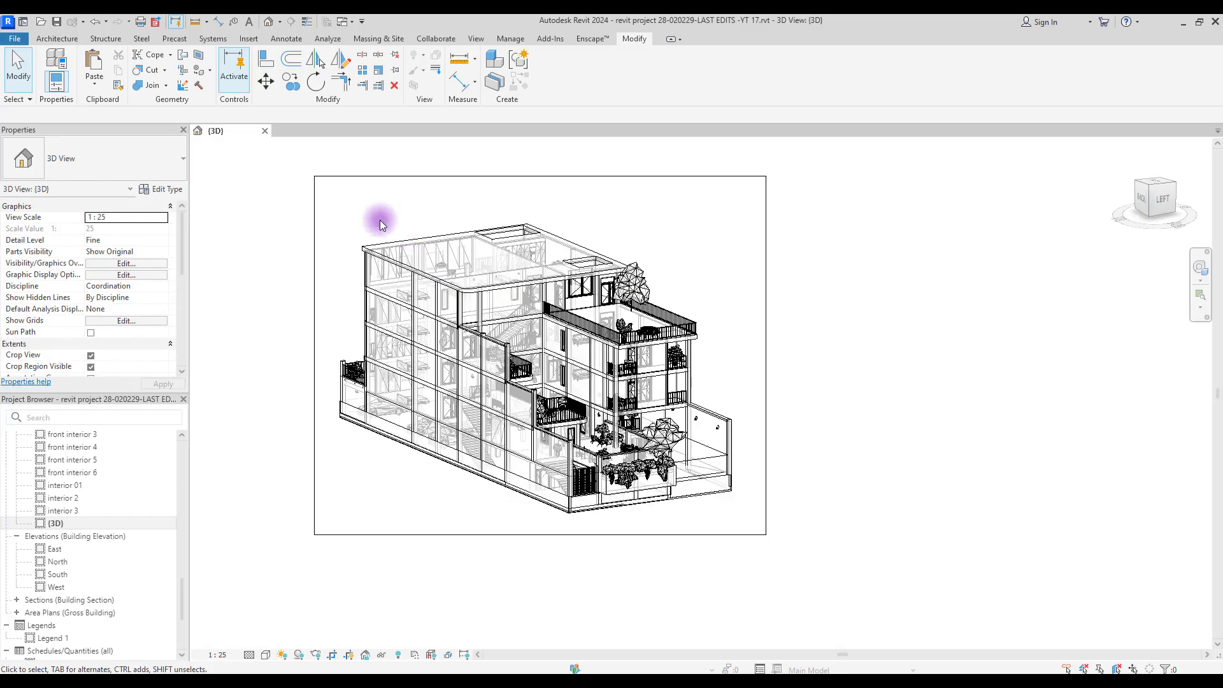
Step: Override the foreground surface pattern of all building elements in the Revit 3D view with a solid fill in RGB 192-192-192
drag(322, 197, 790, 570)
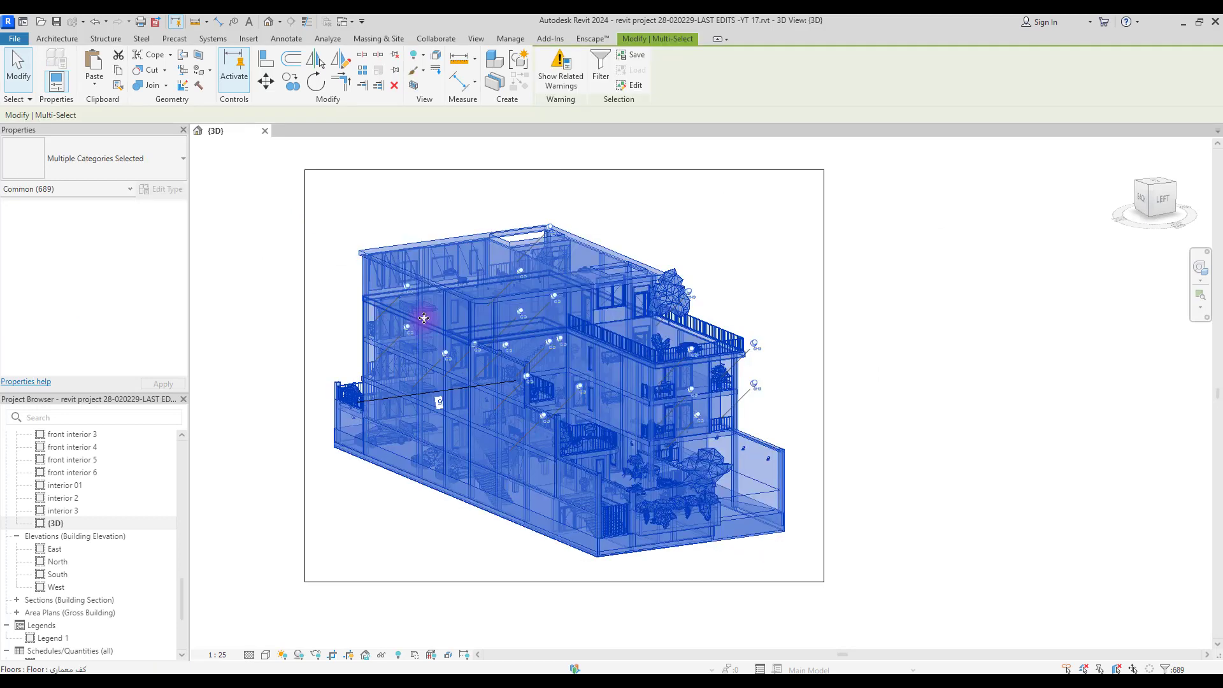
click(426, 74)
click(452, 92)
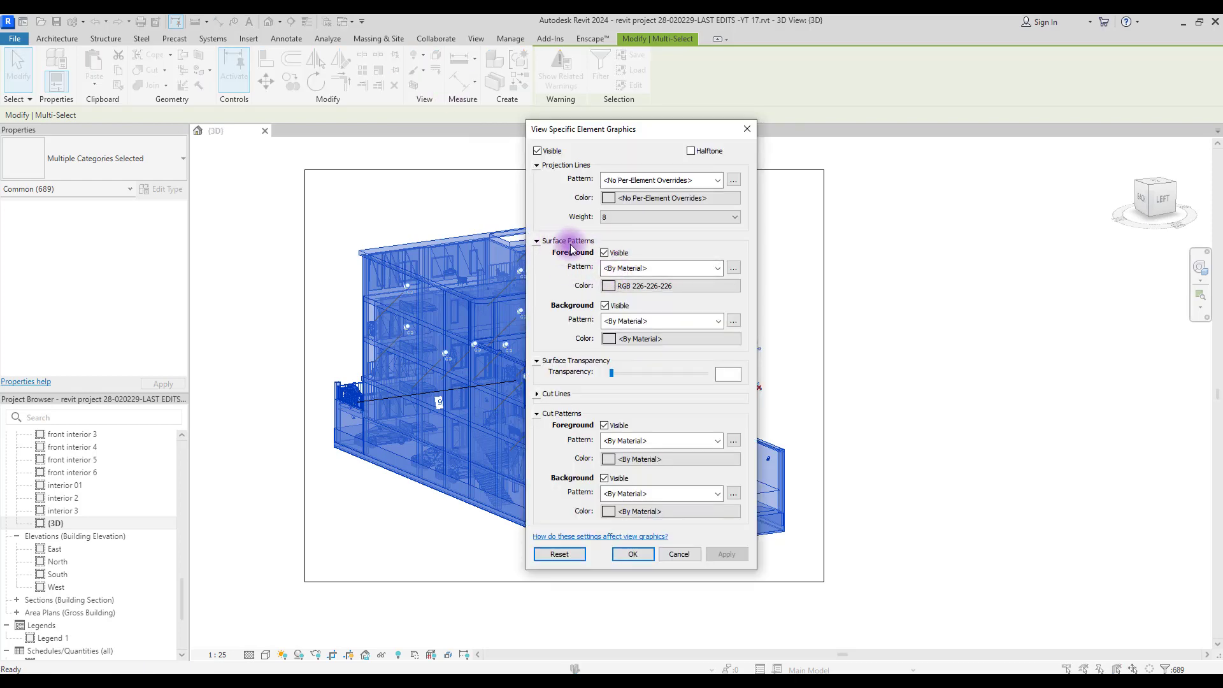
click(610, 286)
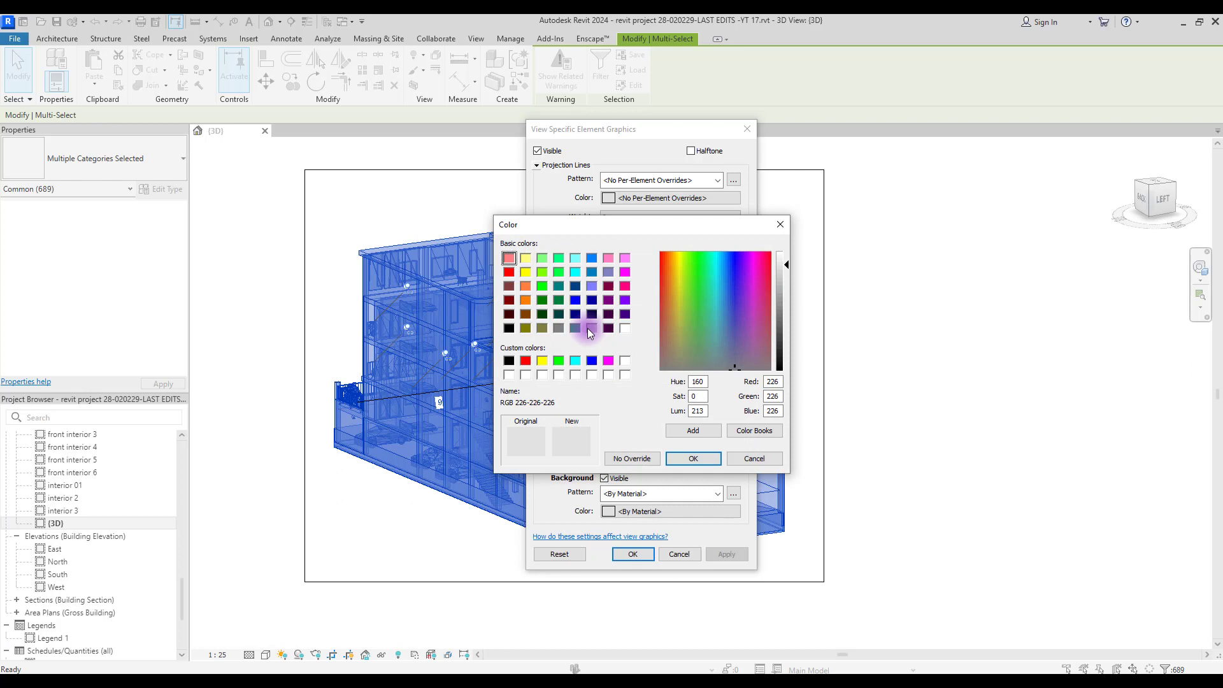
click(591, 329)
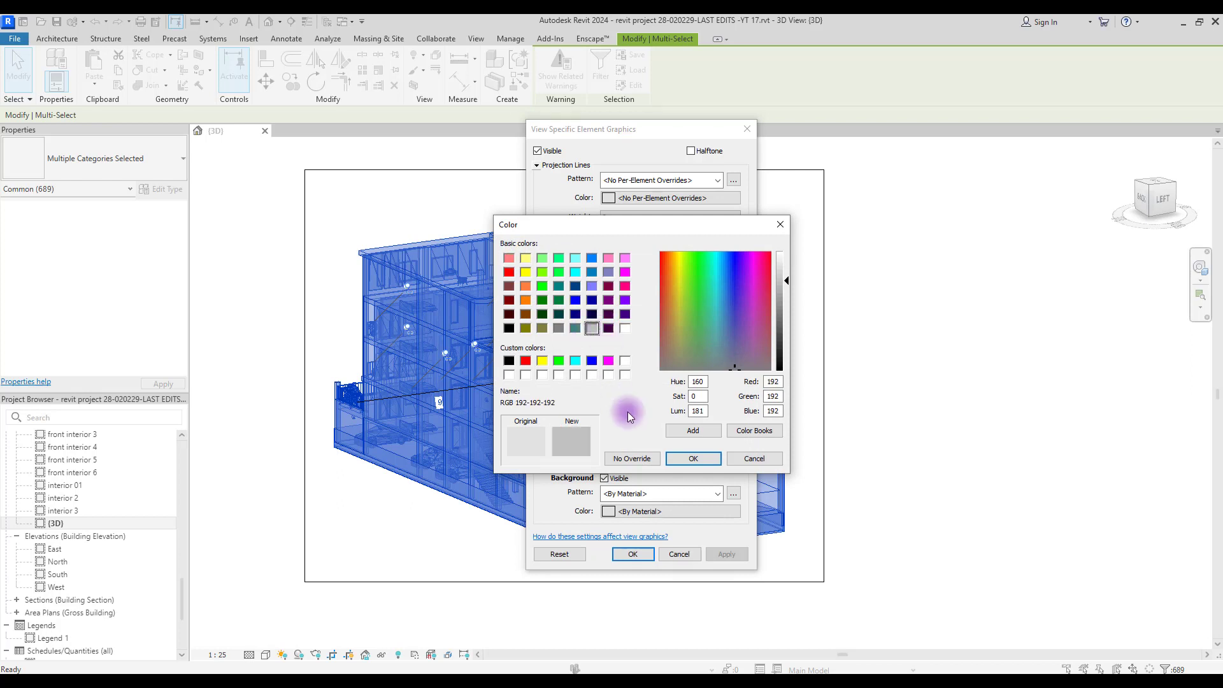
click(695, 459)
click(716, 268)
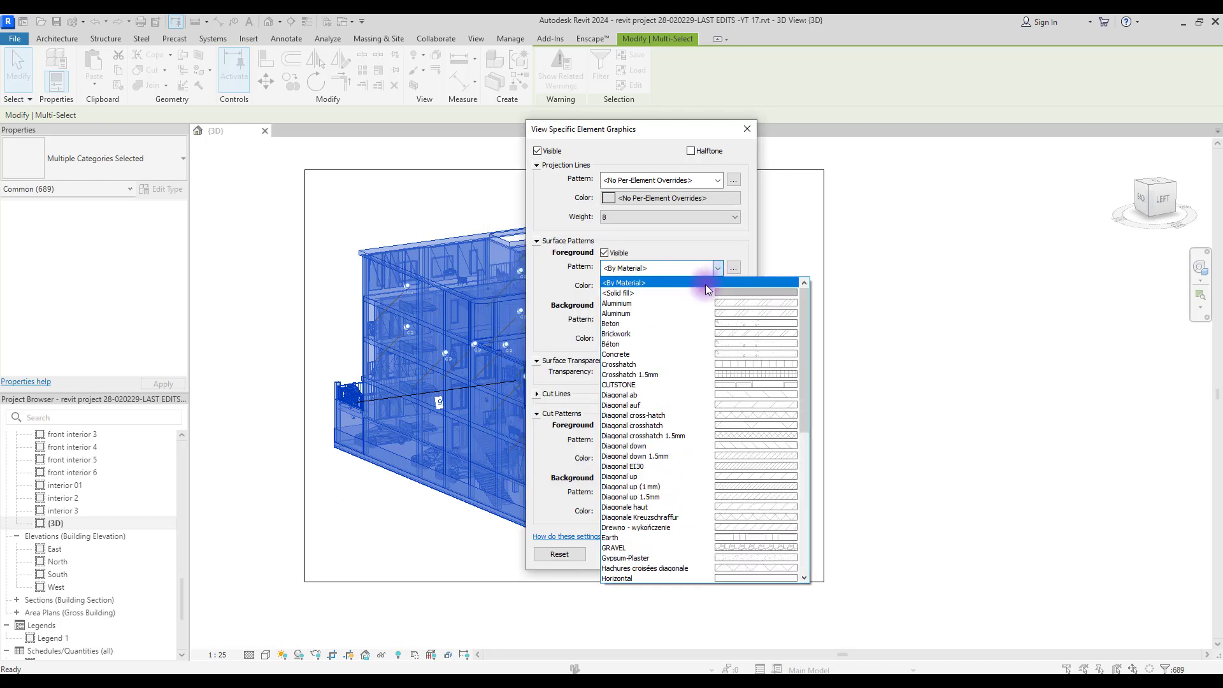
click(718, 292)
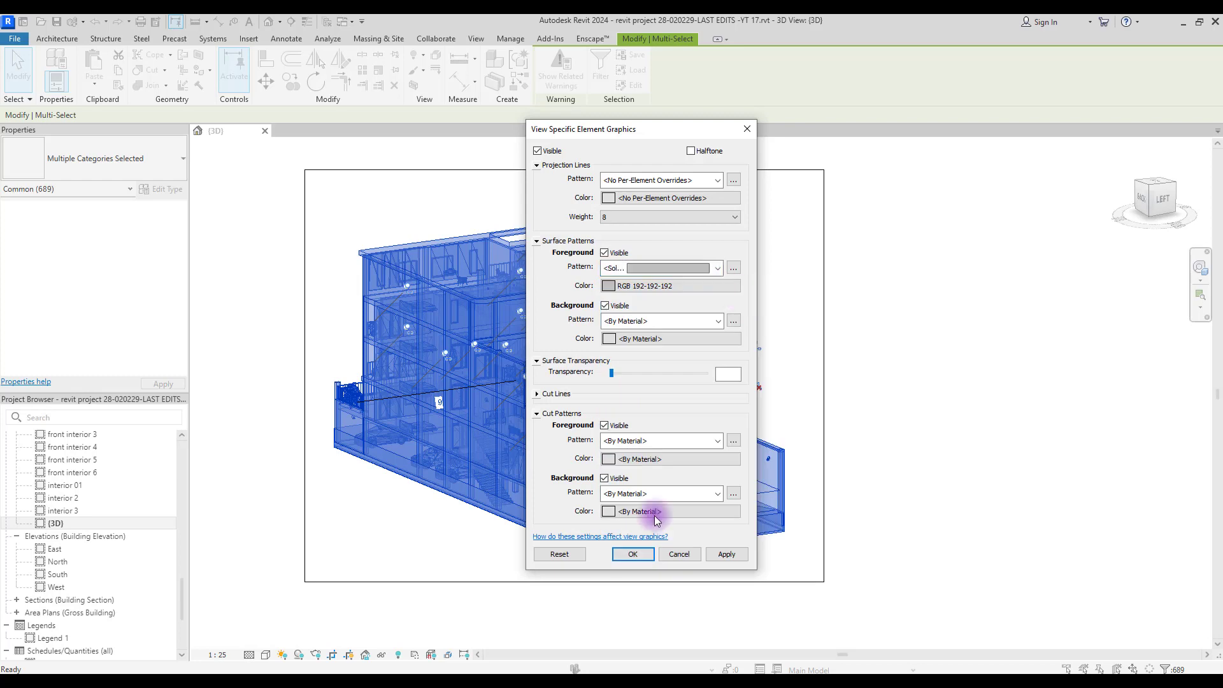
click(634, 554)
click(750, 259)
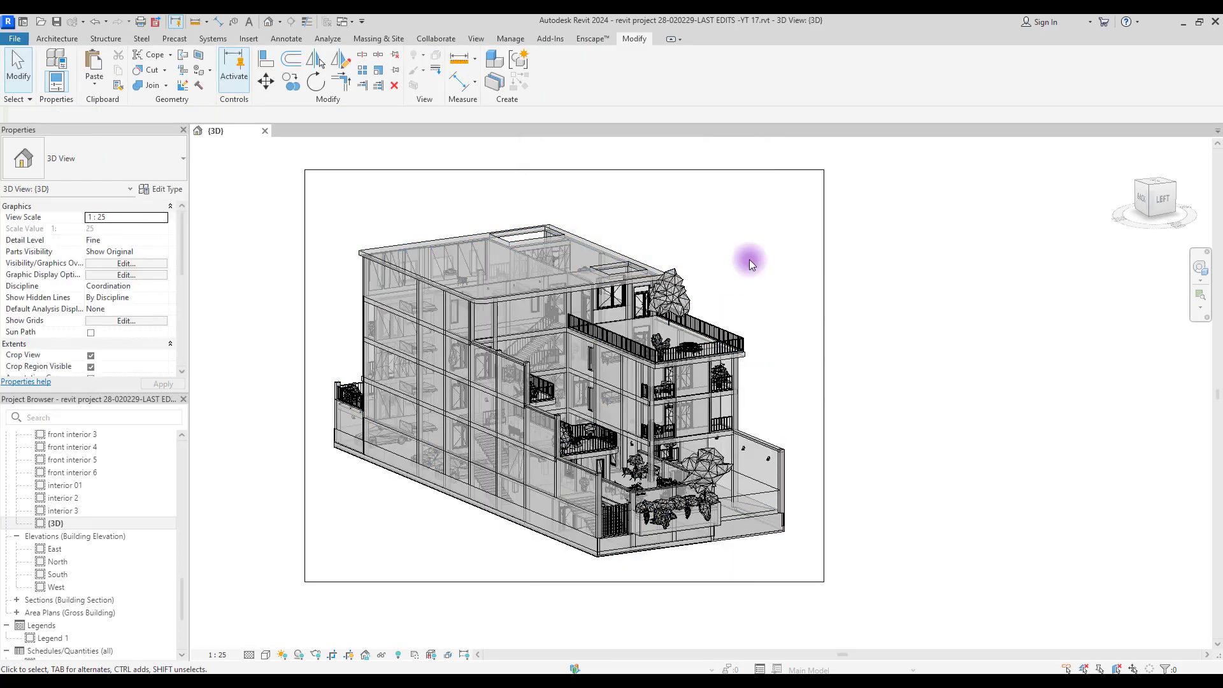
Step: Export the grey-filled 3D view as a JPEG image named 02 in the 17 transparent part folder
click(23, 45)
mouse_move(66, 229)
scroll(175, 303, down, 2)
mouse_move(191, 208)
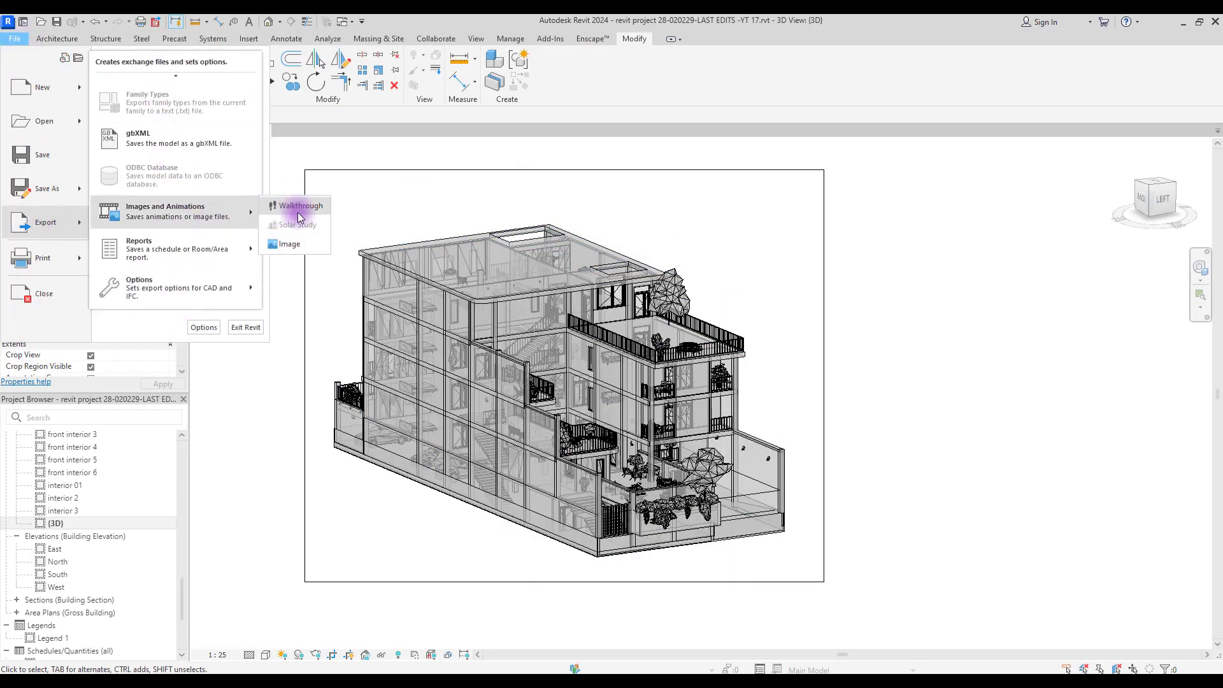
click(287, 242)
click(758, 188)
text(02)
key(Return)
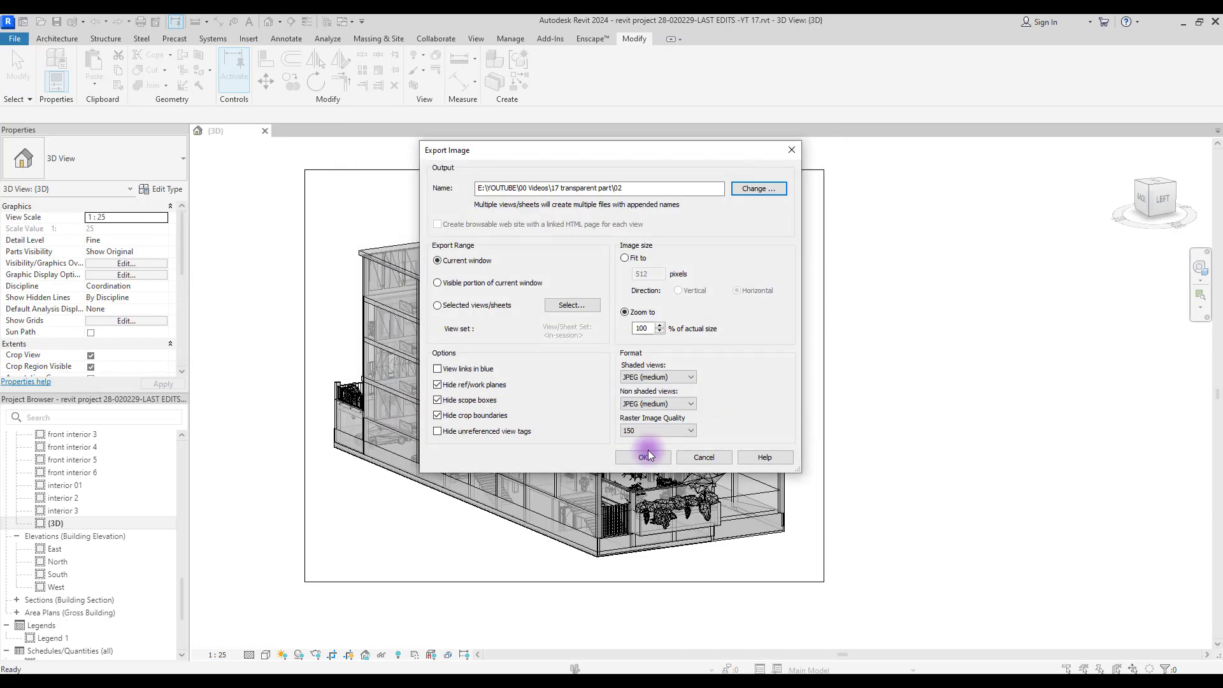
click(643, 457)
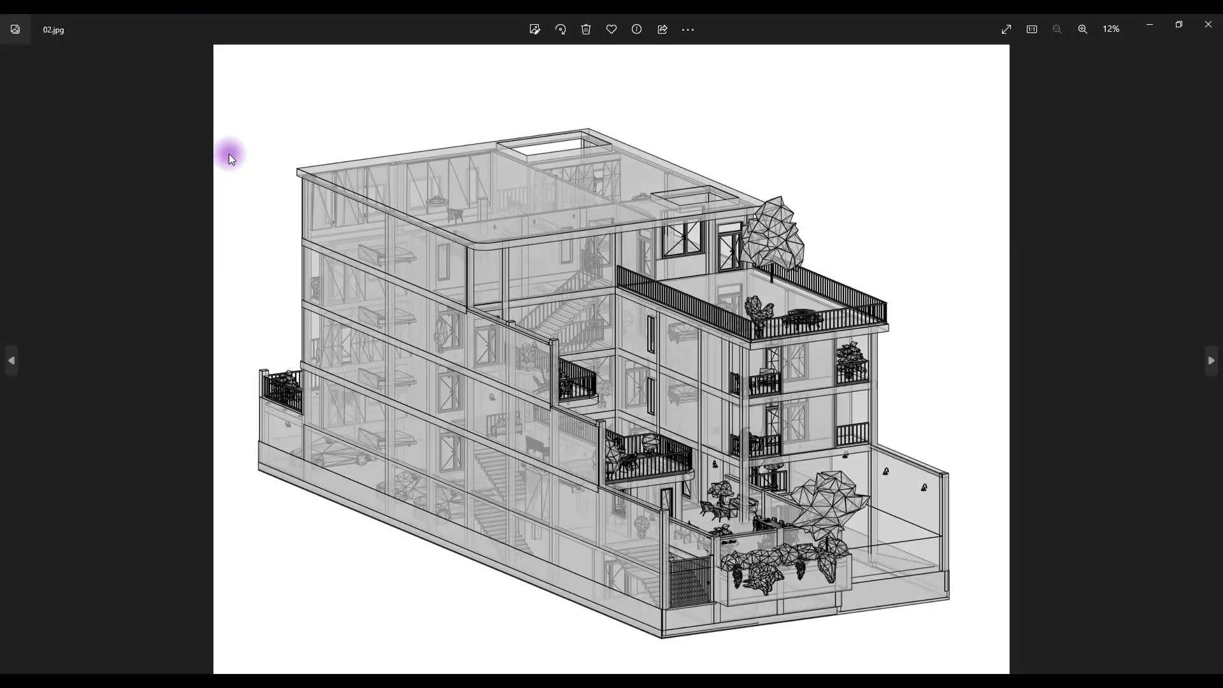
scroll(581, 423, up, 3)
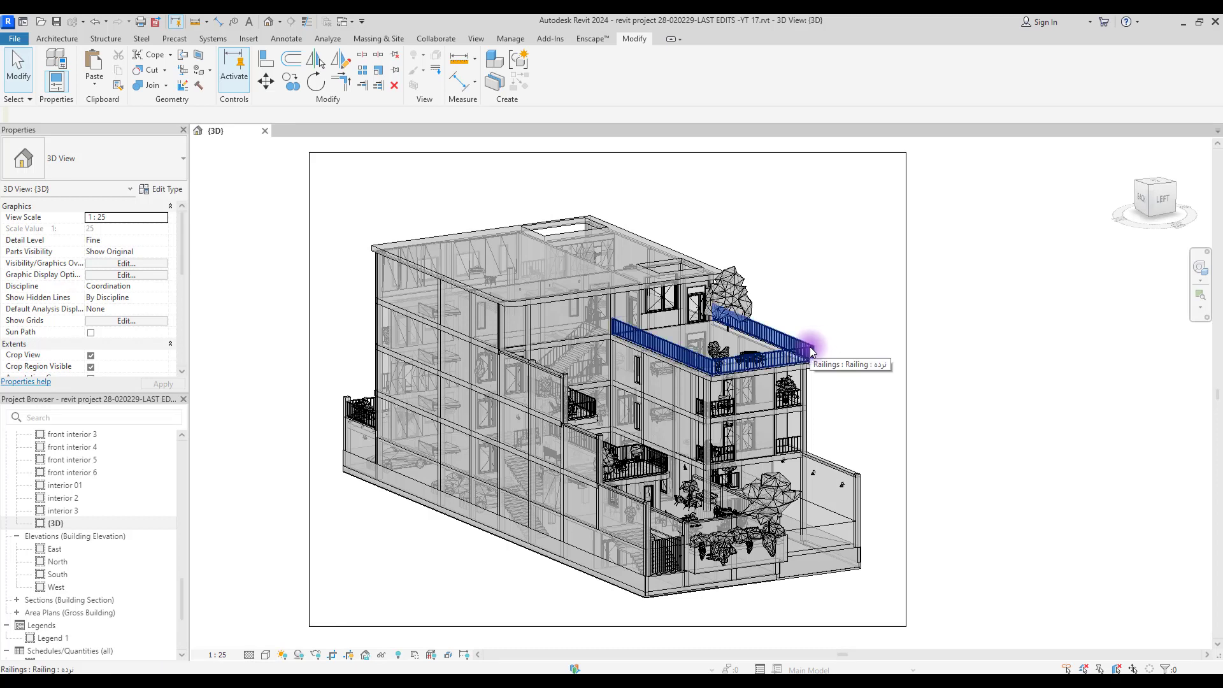
Step: Override the projection line weight of the Railings category and all its subcategories to 1 in the 3D view
key(v)
key(g)
drag(767, 130, 736, 130)
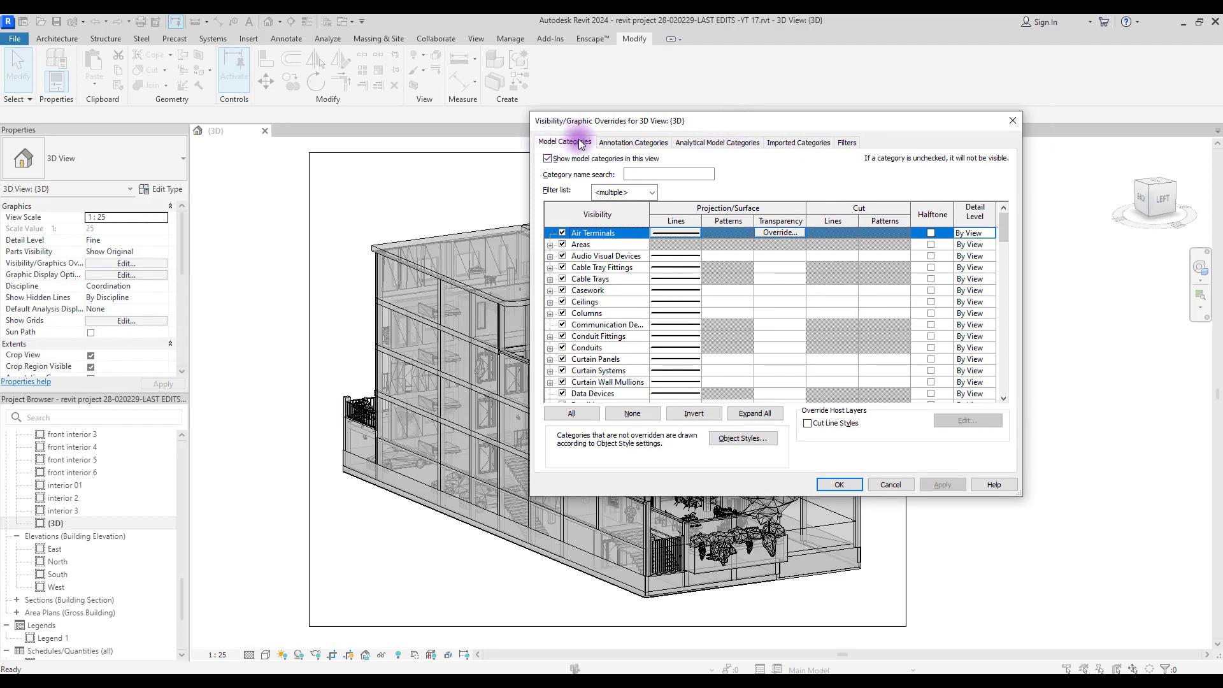
scroll(585, 277, down, 6)
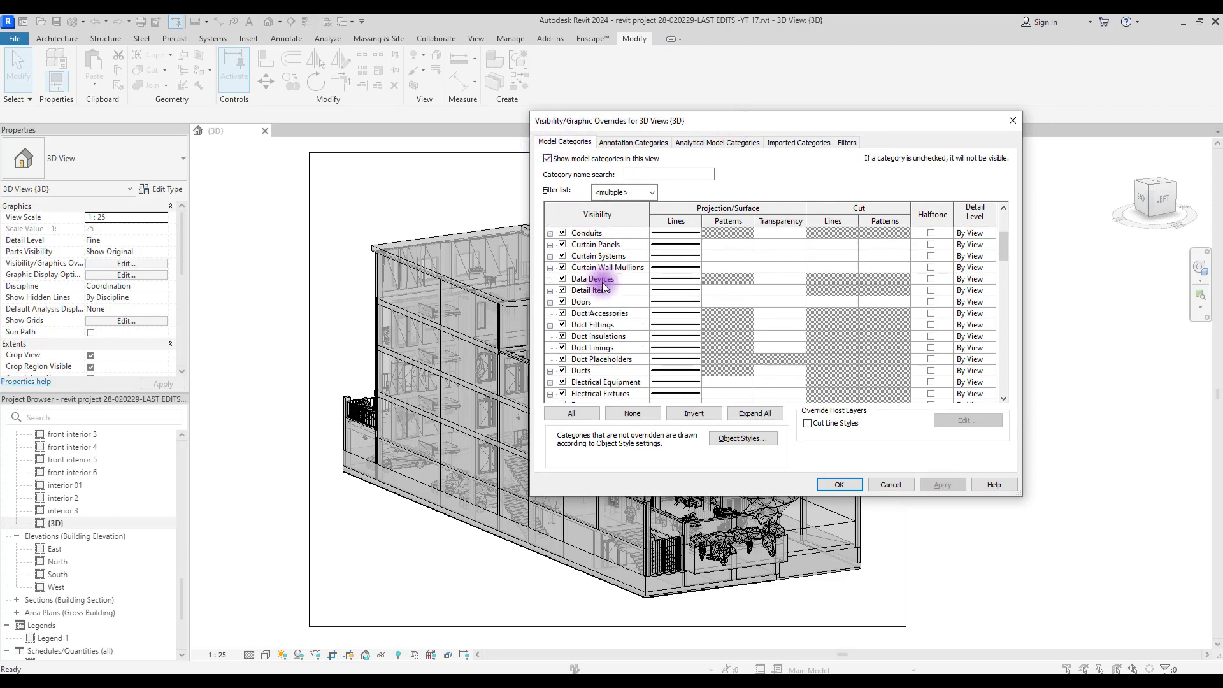
key(r)
click(550, 324)
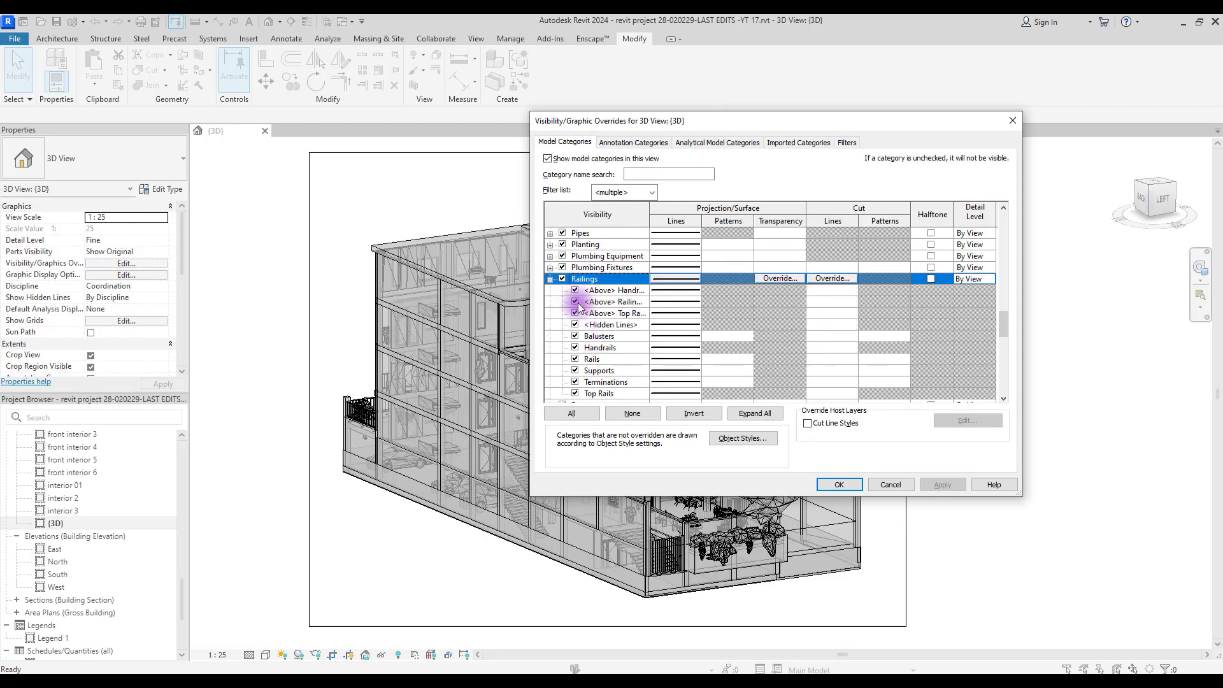
shift+click(598, 393)
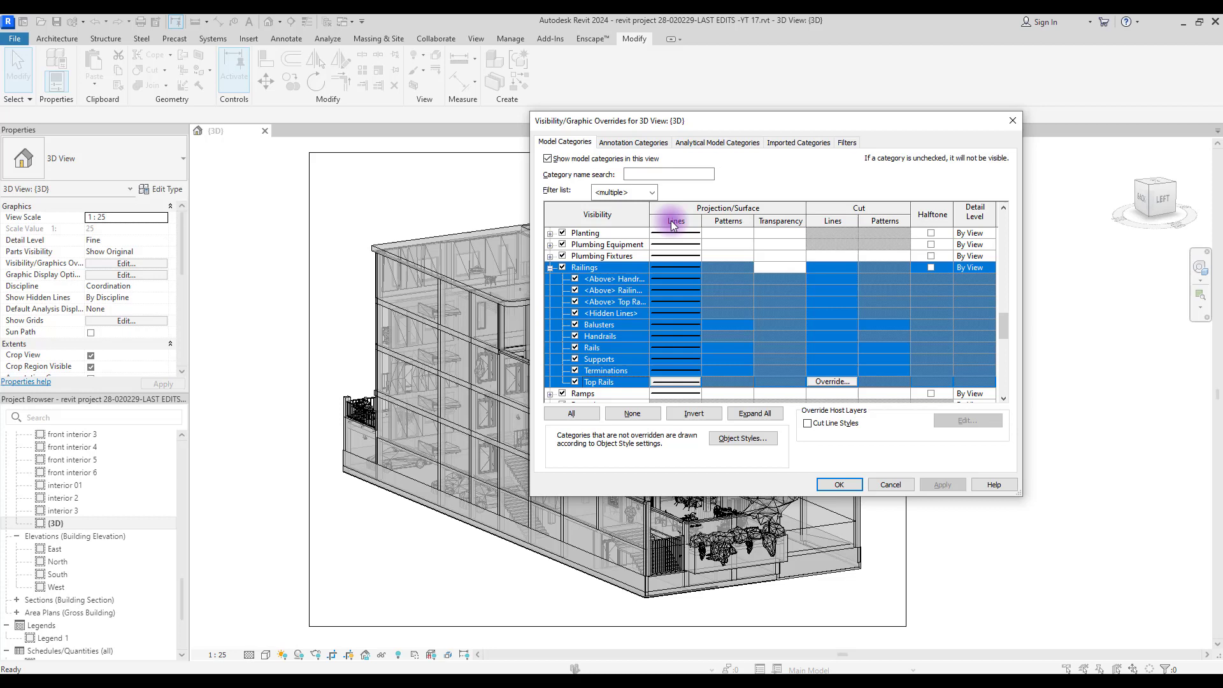
click(667, 267)
click(666, 266)
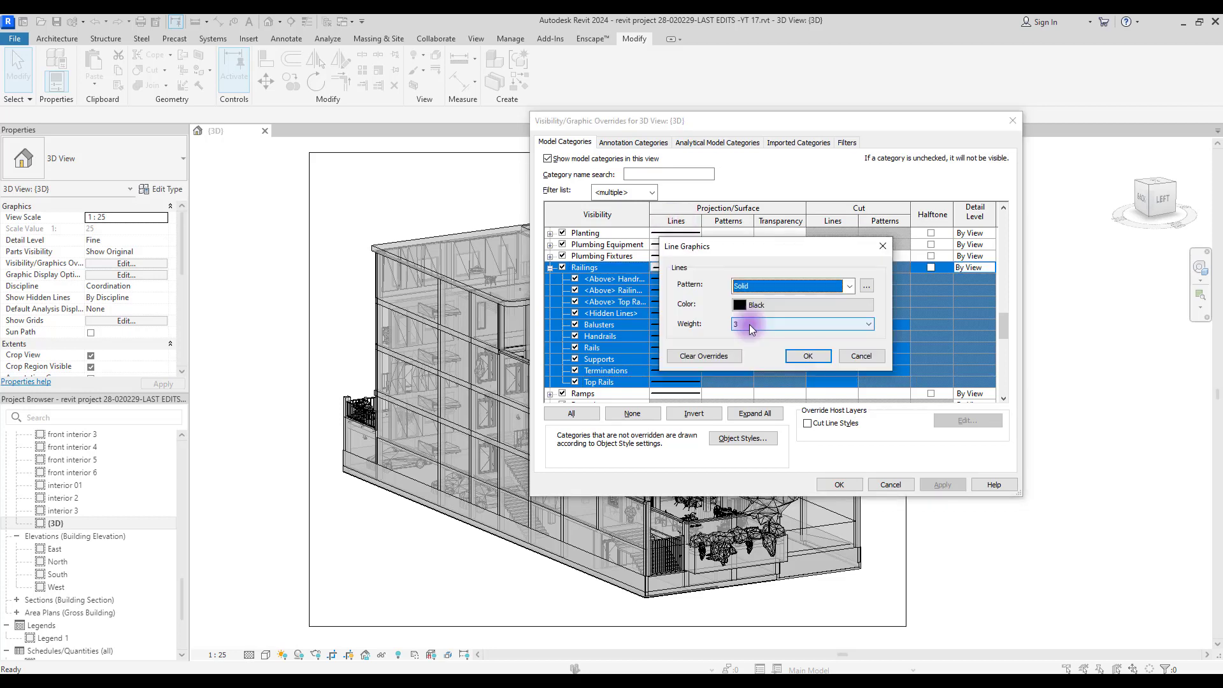
click(749, 323)
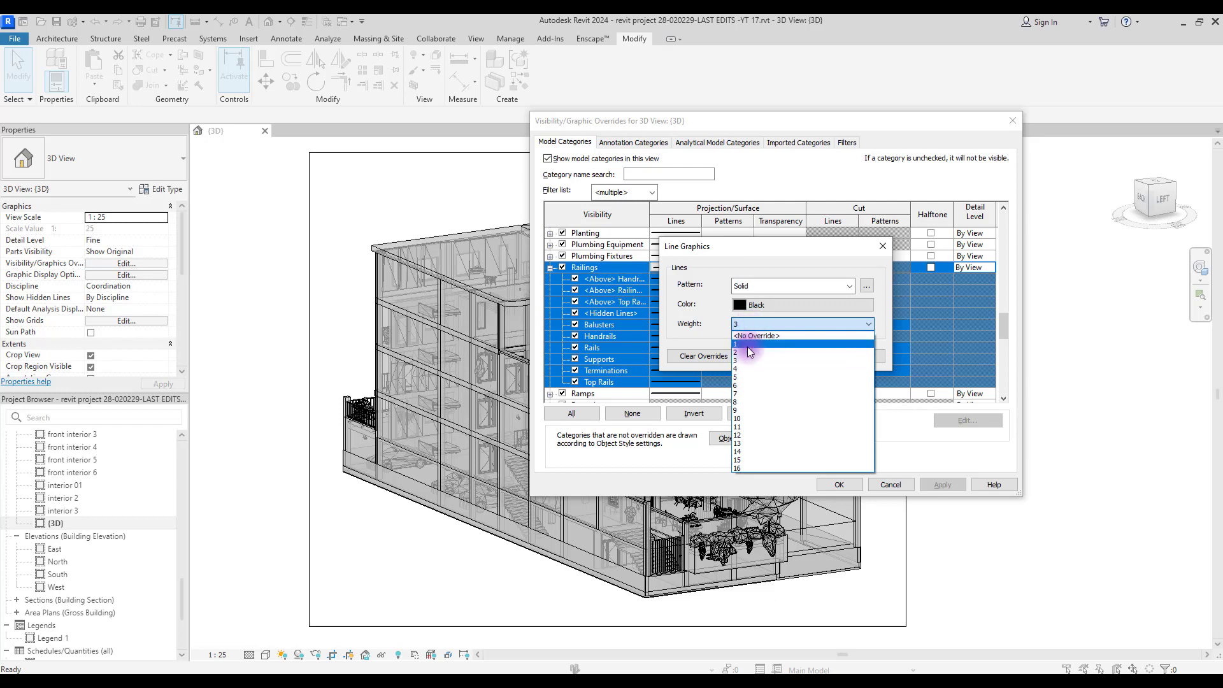
click(747, 346)
click(817, 355)
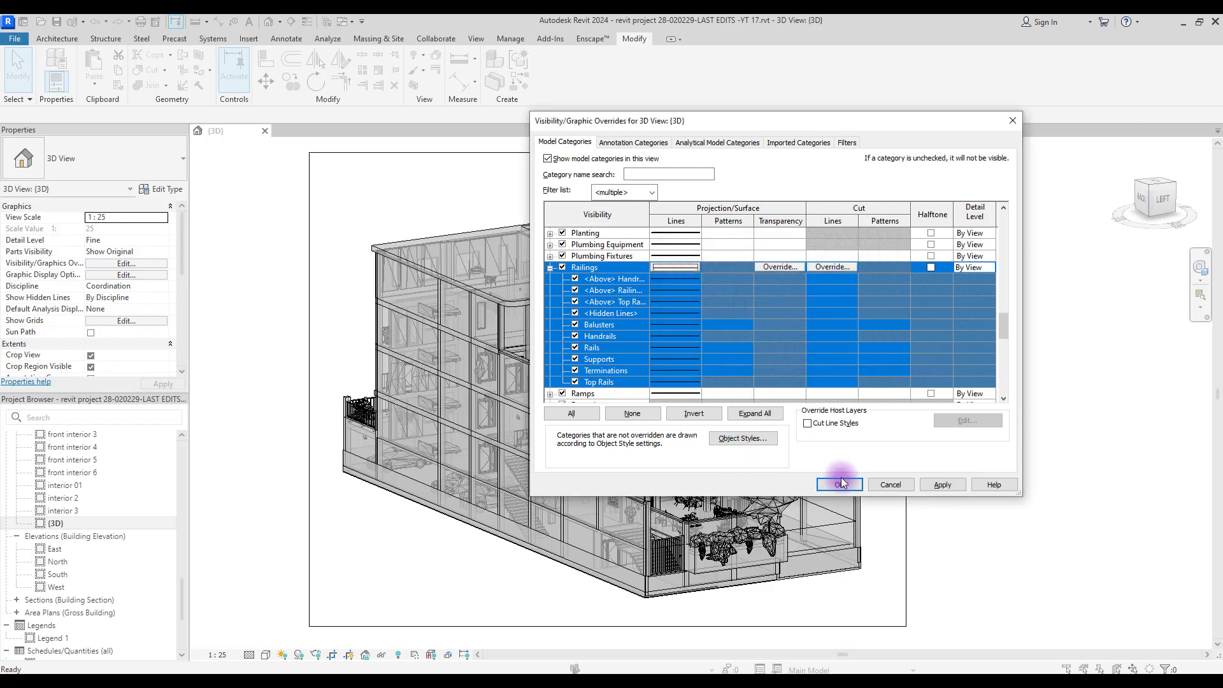
click(839, 485)
Step: Export the 3D view as a JPEG image named 03 in the 17 transparent part folder and compare it with 02.jpg in the photo viewer
click(14, 38)
click(79, 223)
click(191, 137)
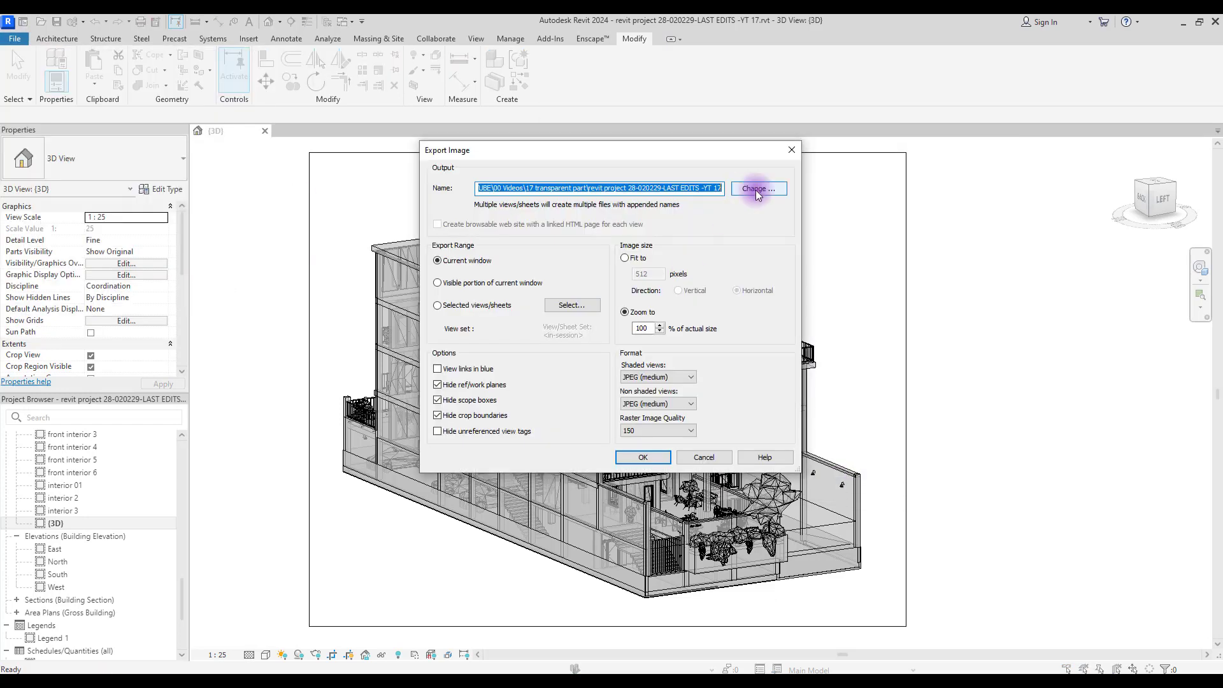
click(764, 189)
text(02)
click(728, 430)
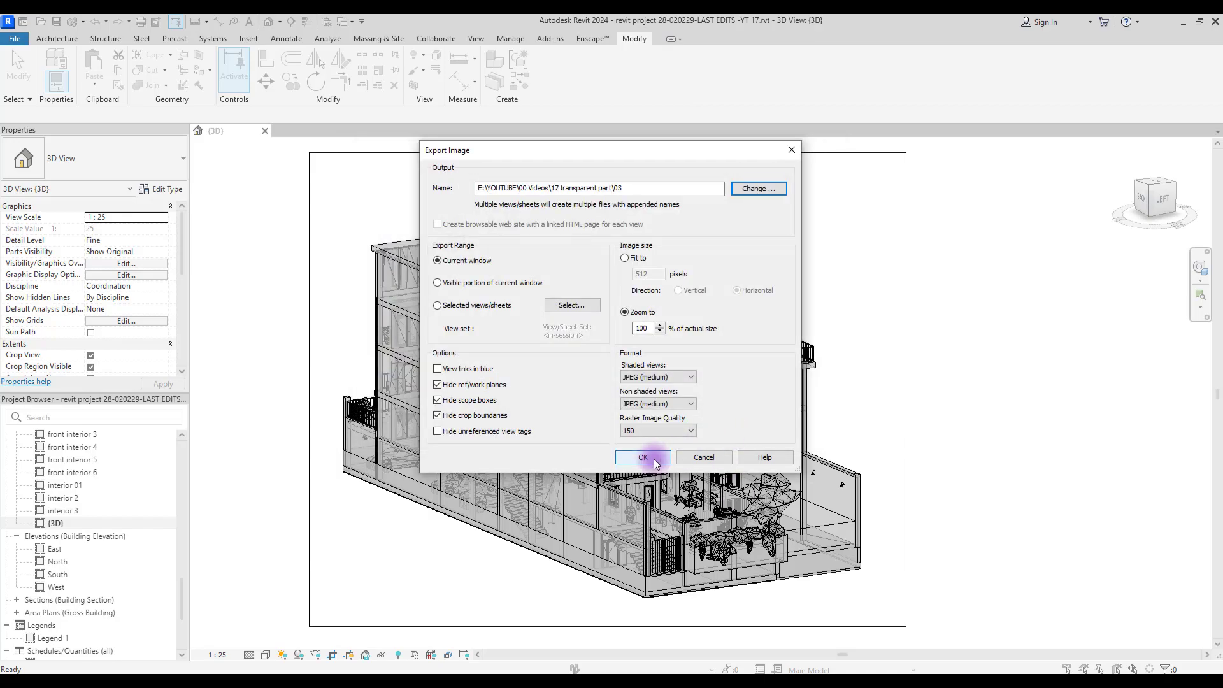
click(656, 453)
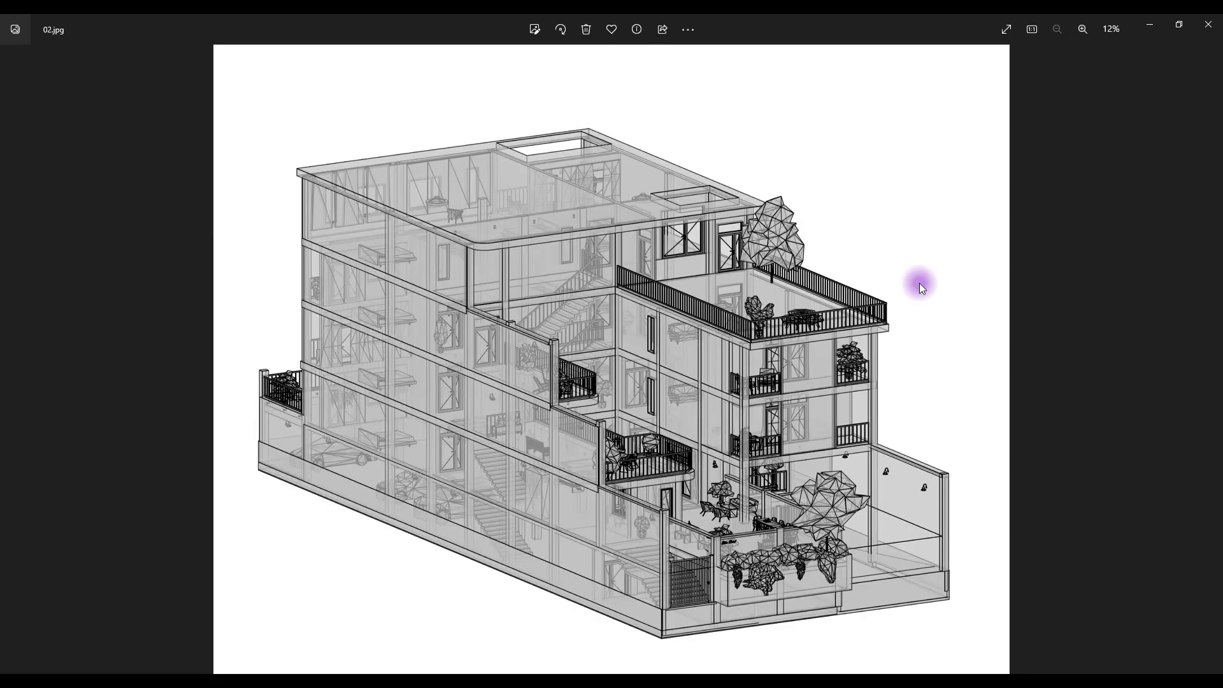
key(Right)
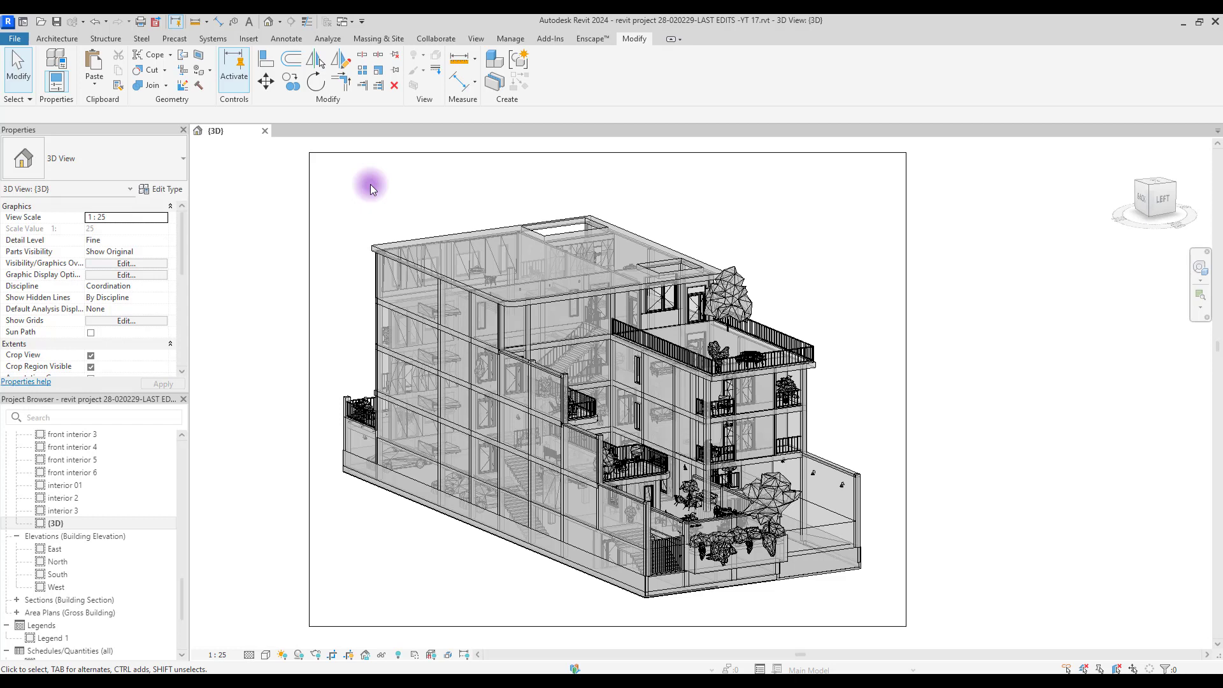
Step: Filter the whole building selection in Revit down to Floors and temporarily isolate those elements in the 3D view
drag(322, 170, 885, 610)
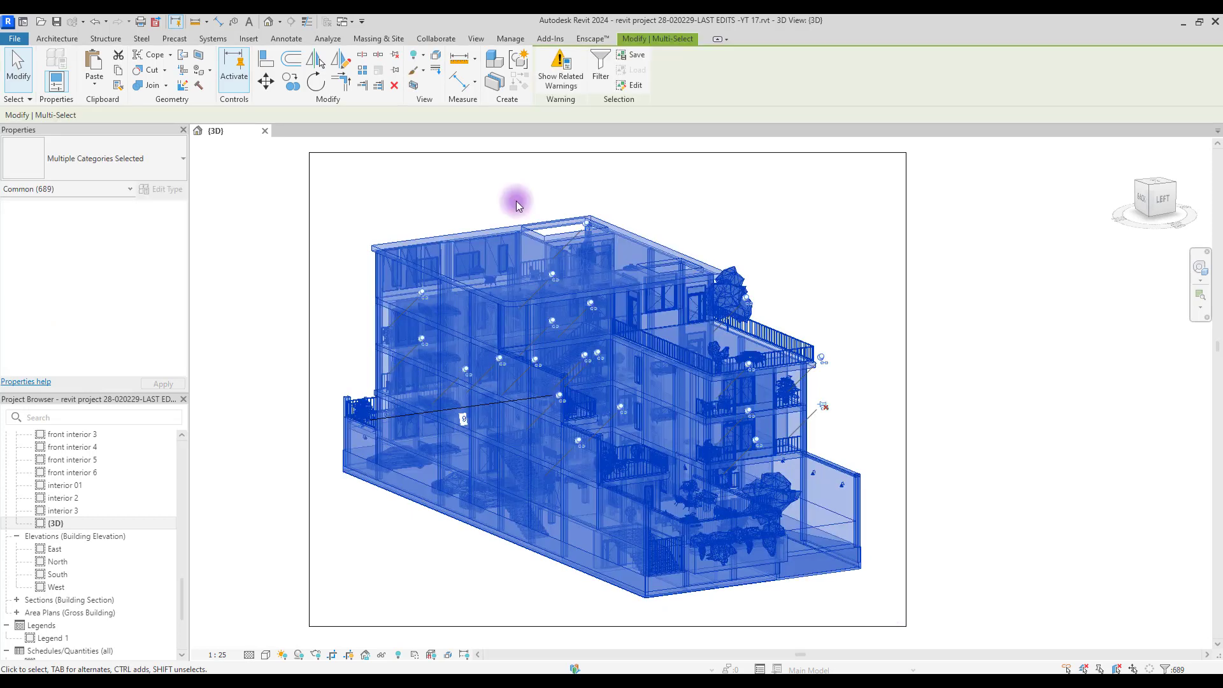
click(601, 70)
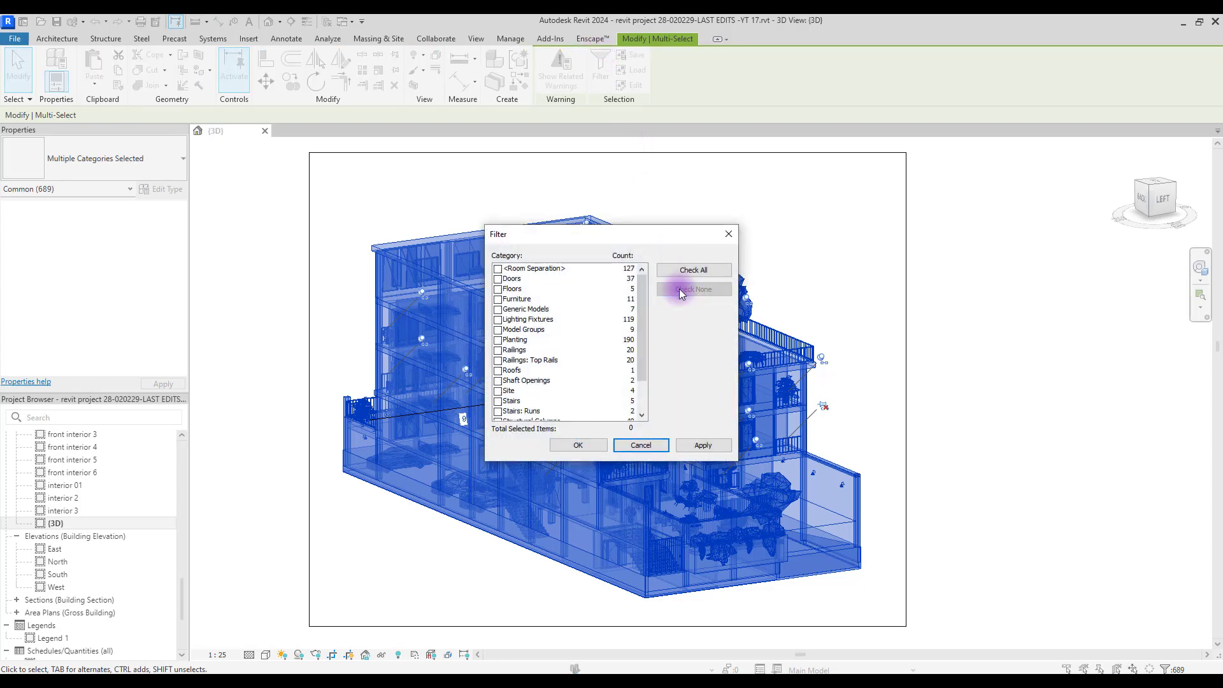
click(498, 290)
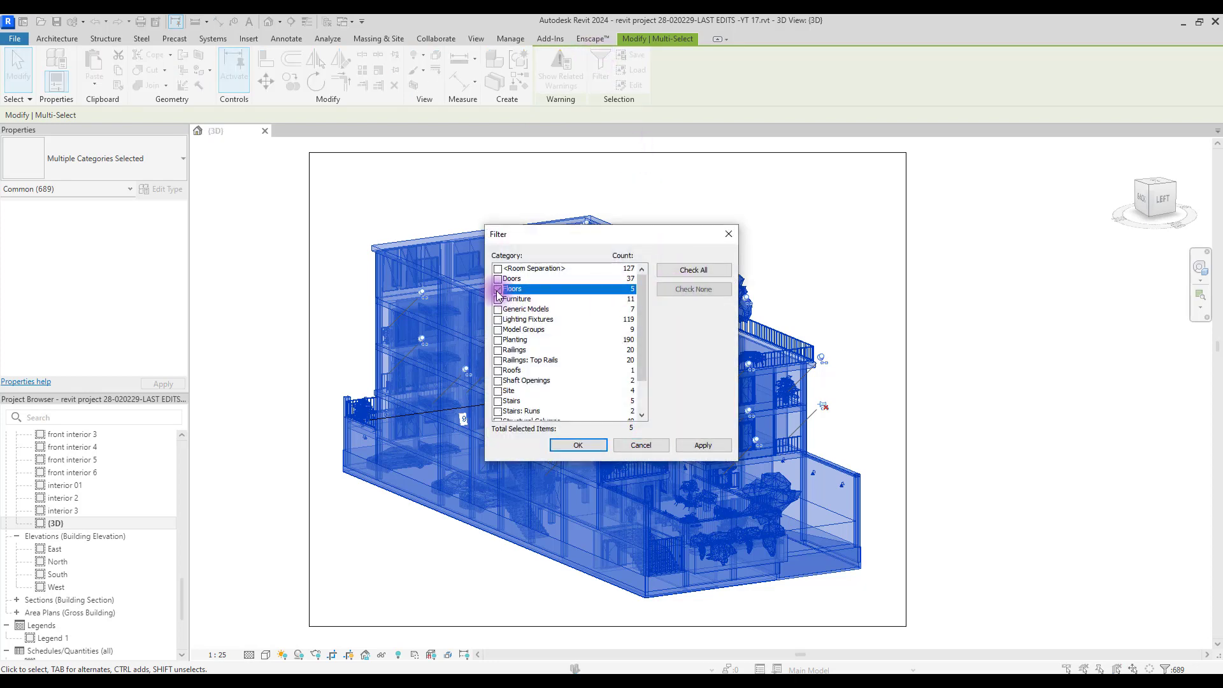
click(576, 444)
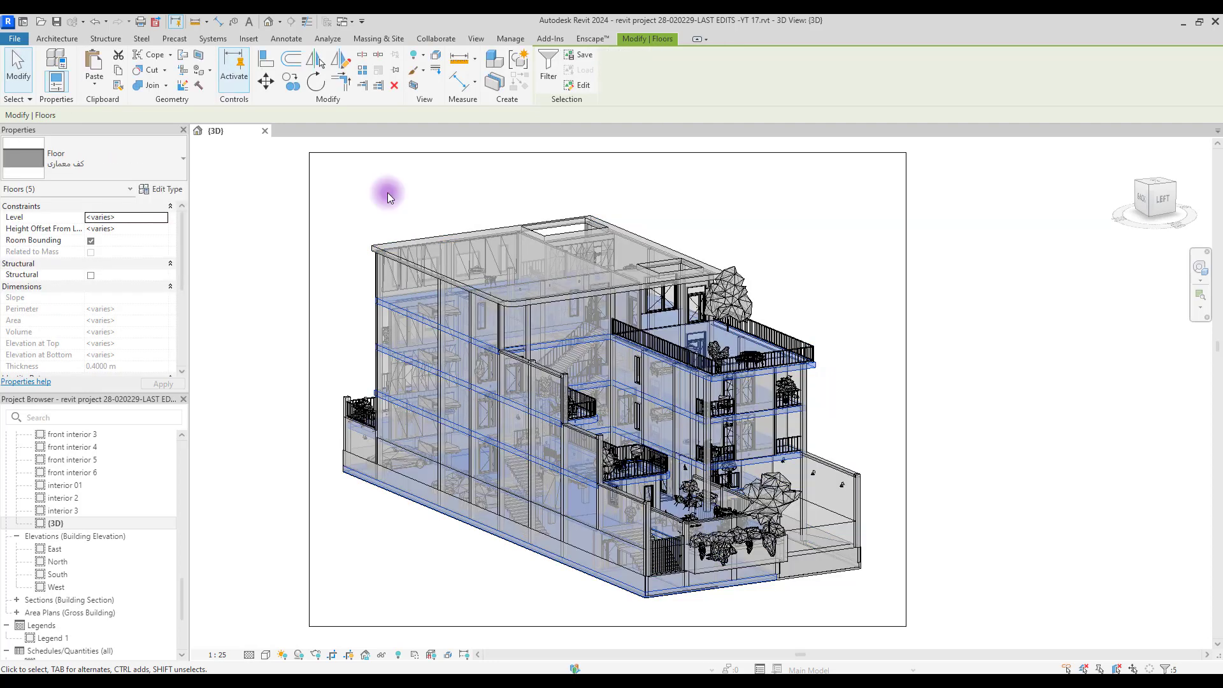
click(382, 655)
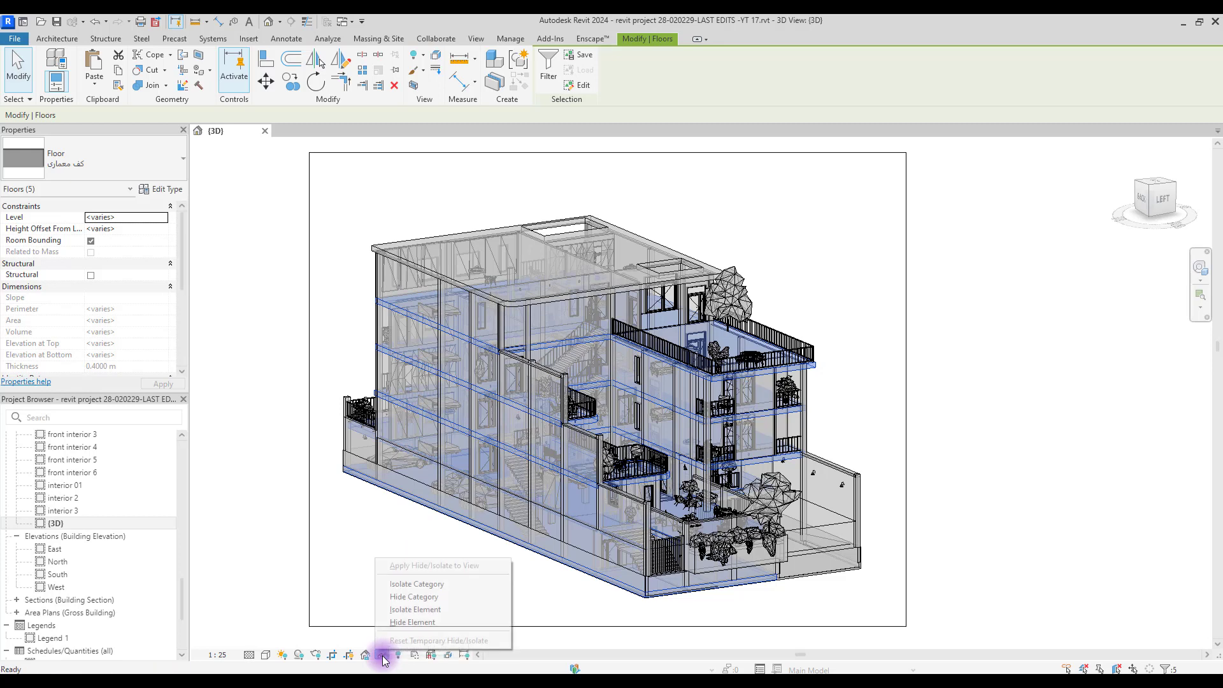
click(400, 610)
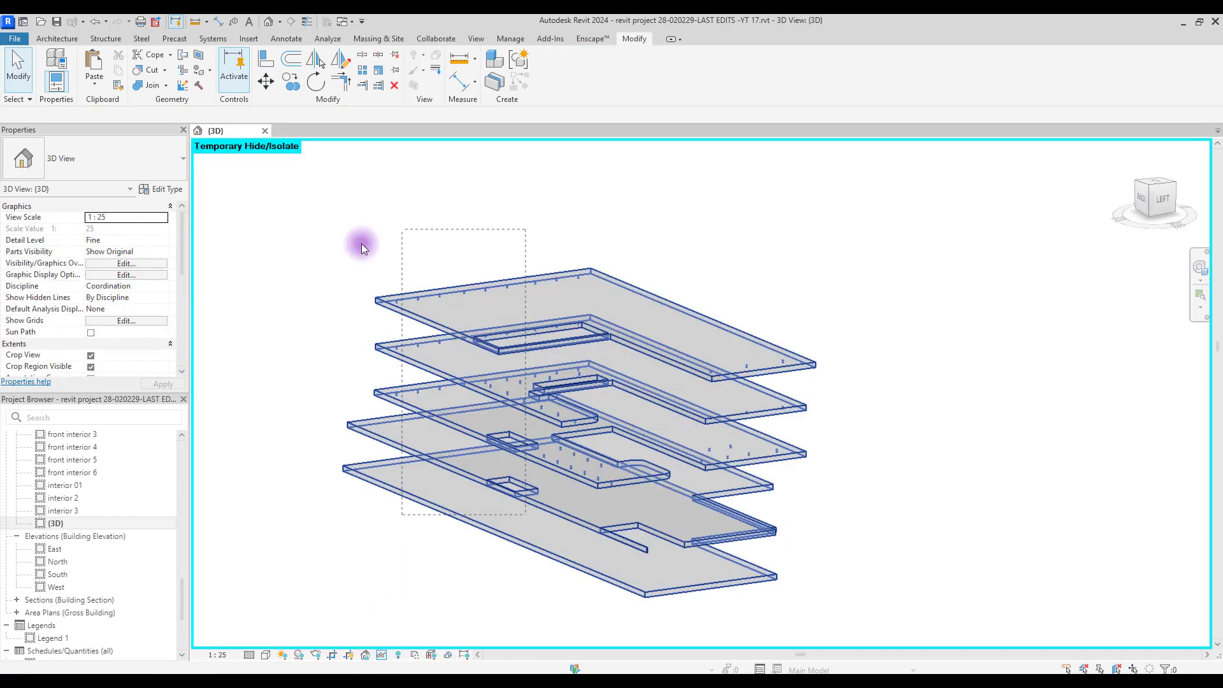
click(361, 243)
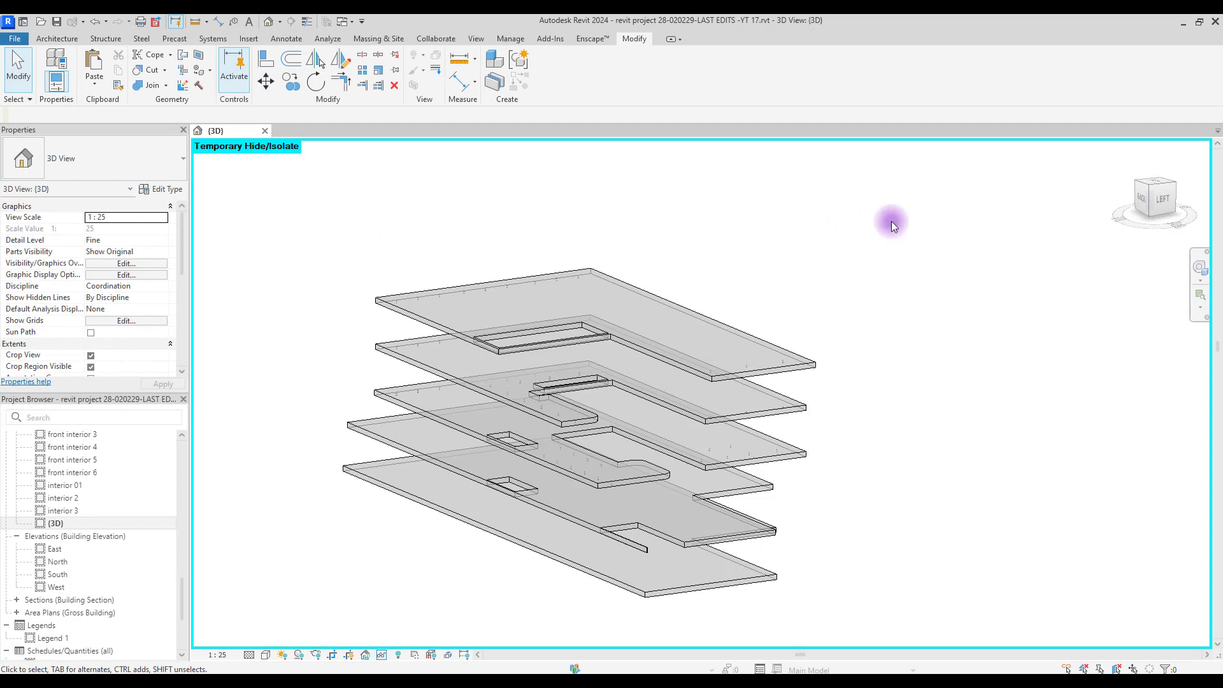
Step: Override the isolated floors by element with projection line weight 9, a solid blue foreground surface pattern and 0 transparency
drag(899, 223, 286, 610)
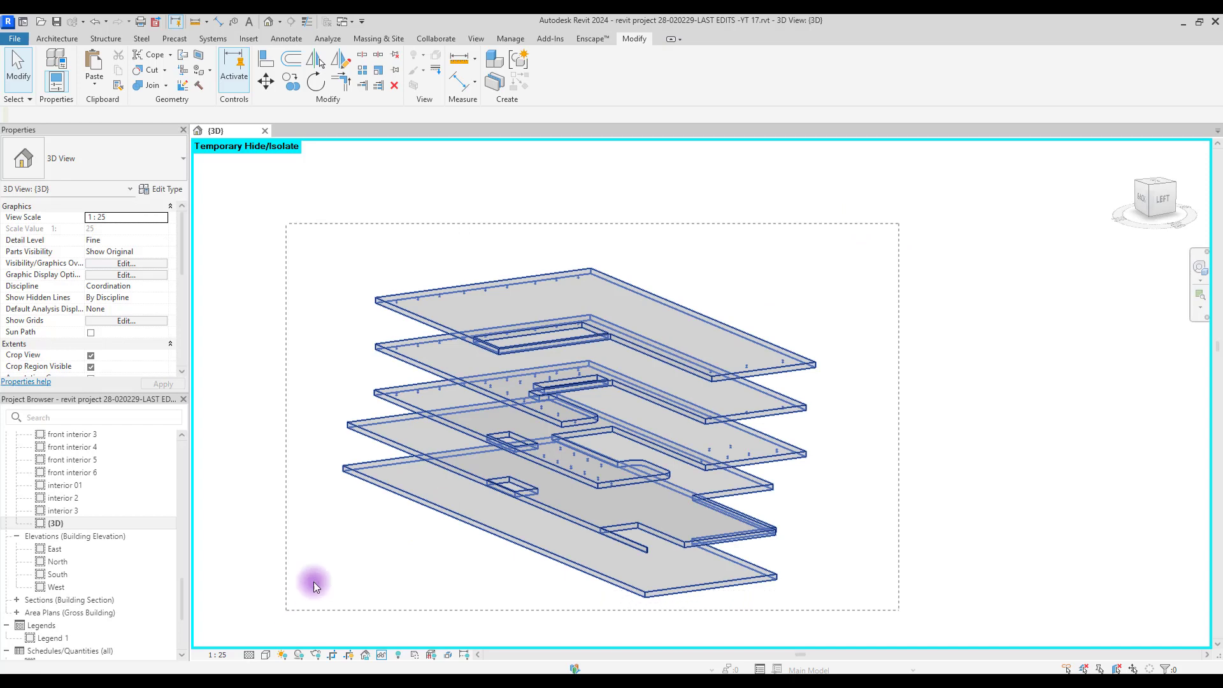
click(425, 71)
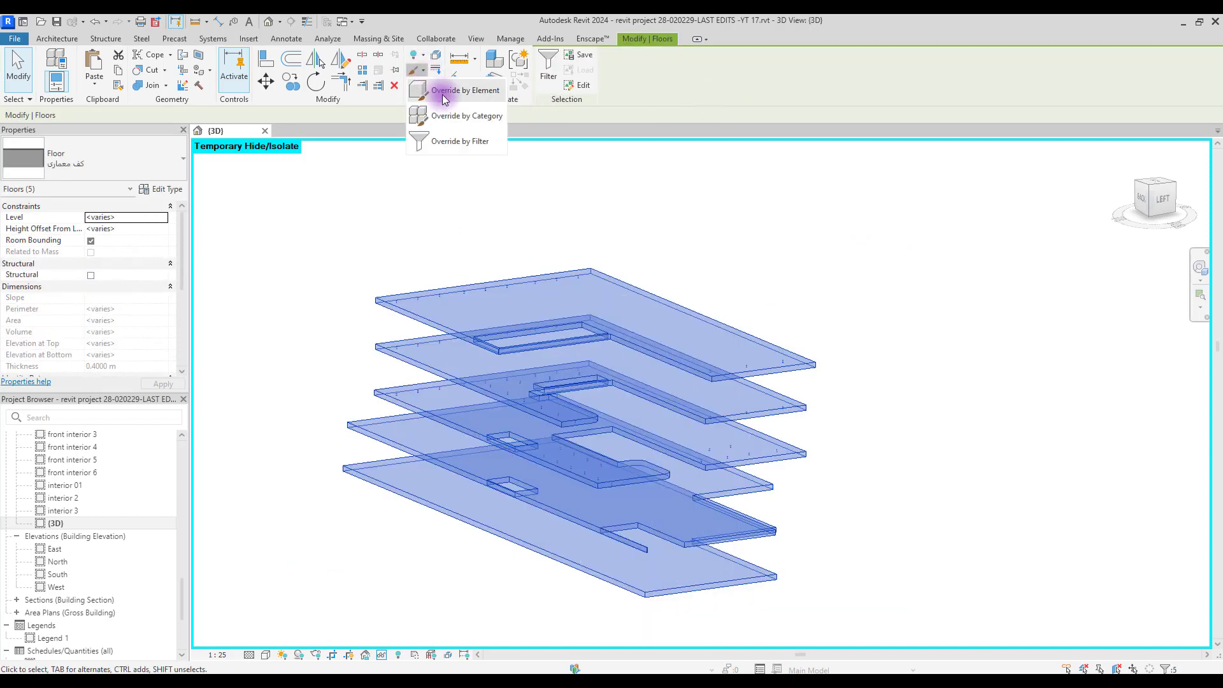
click(441, 91)
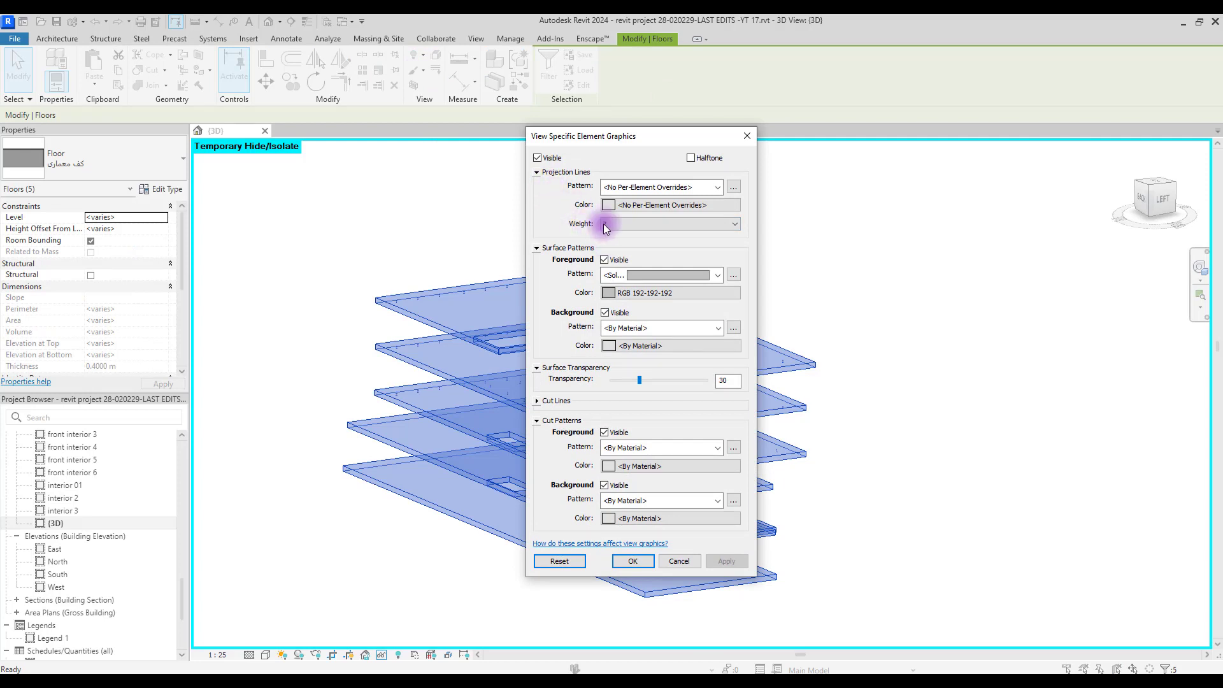
click(624, 224)
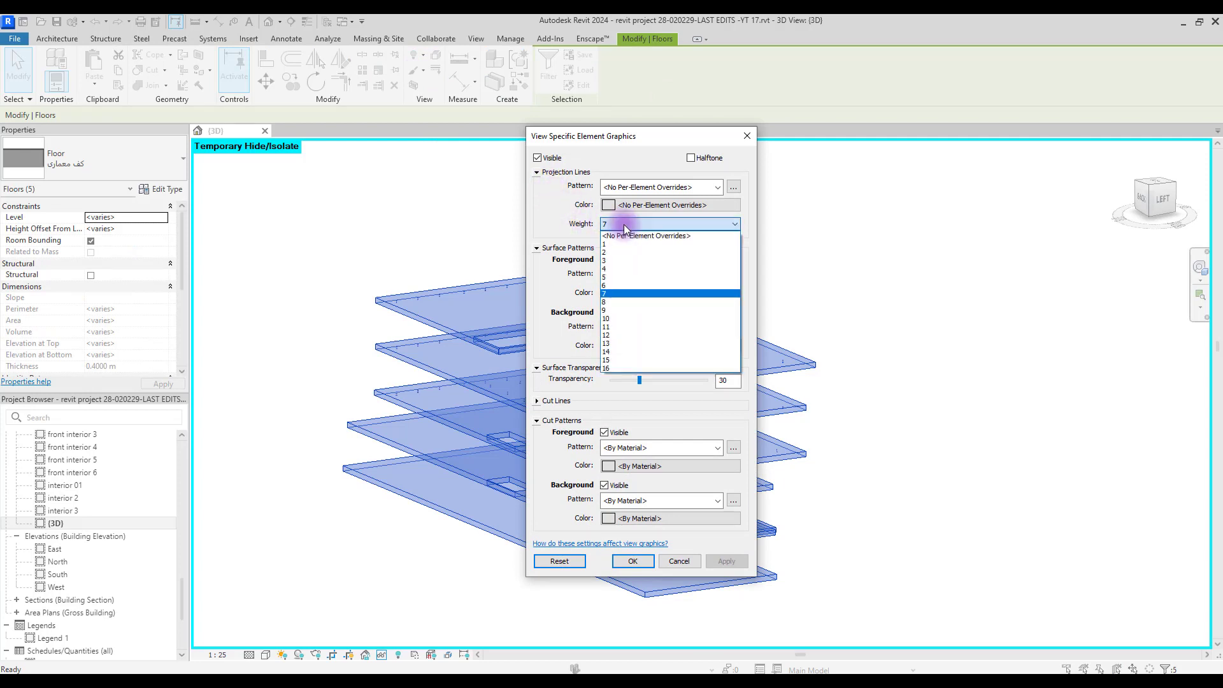
click(609, 311)
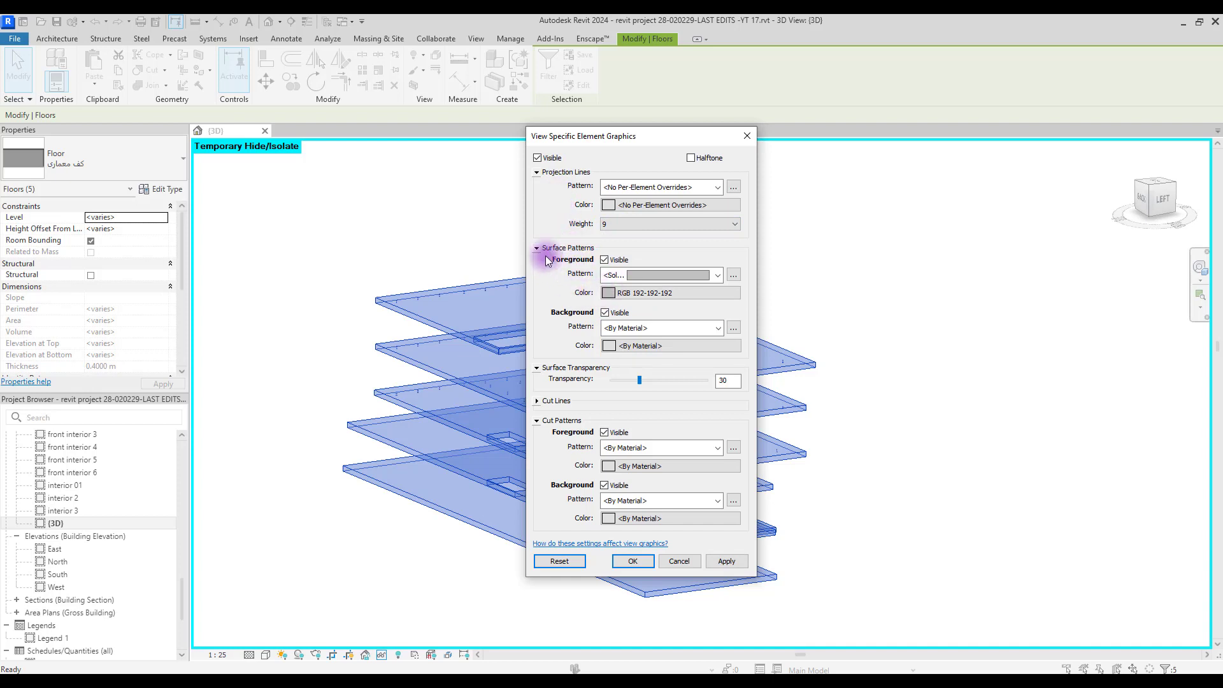
click(615, 295)
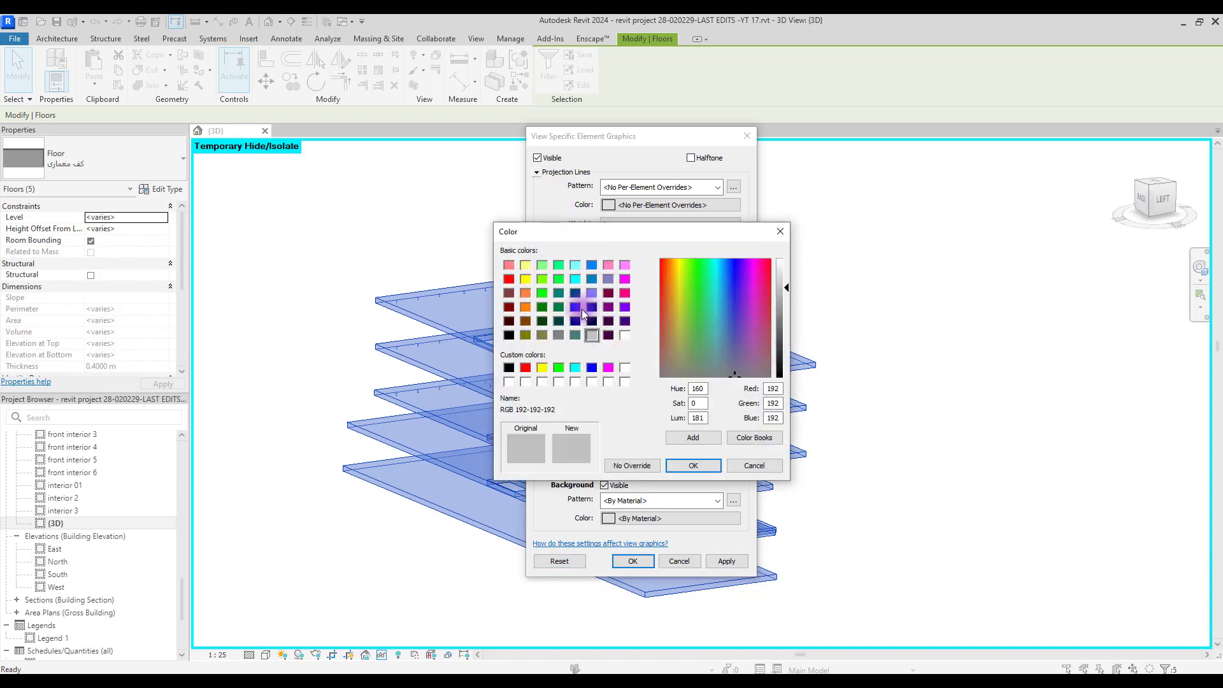
click(576, 308)
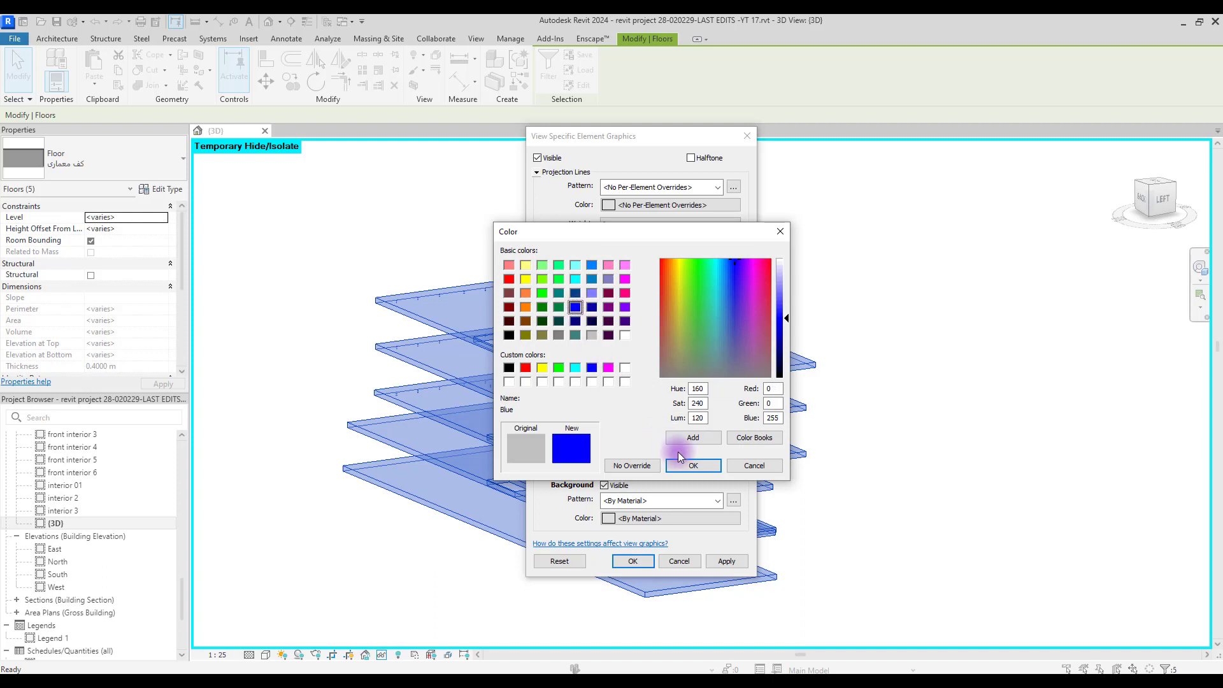
click(695, 467)
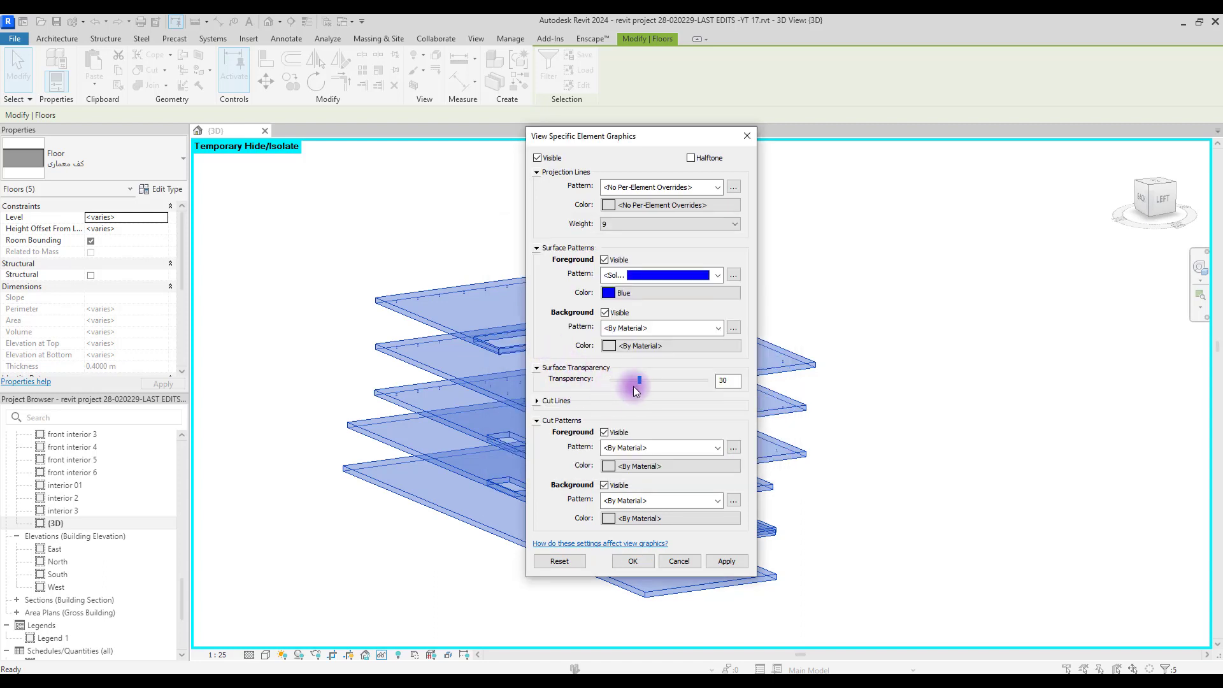
click(634, 561)
click(679, 202)
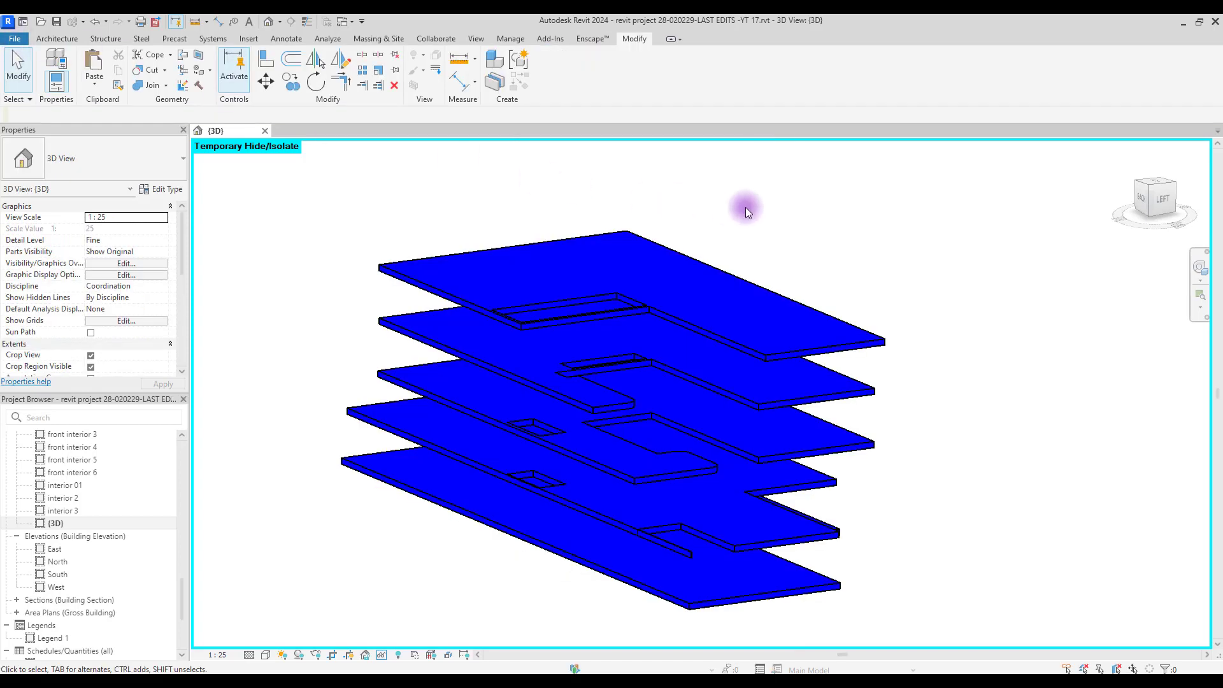
Step: Export the isolated blue floors as a JPEG image named 04 in the 17 transparent part folder
click(14, 38)
mouse_move(37, 221)
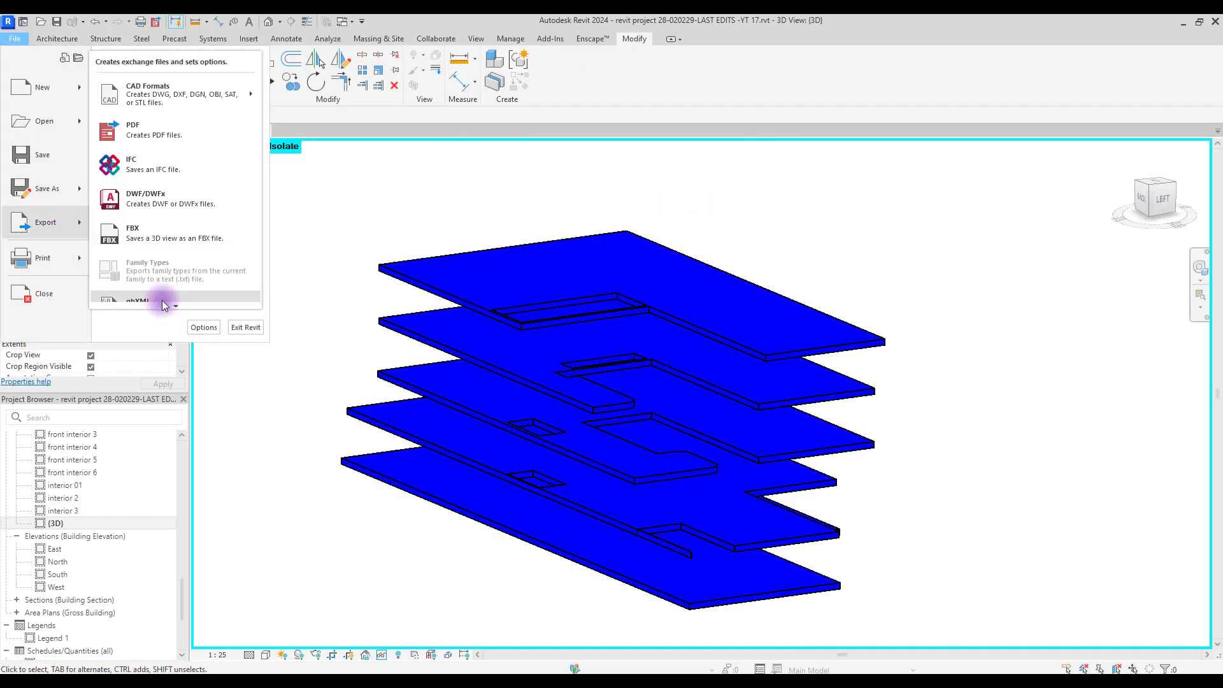
scroll(162, 300, down, 3)
mouse_move(191, 212)
click(289, 243)
click(720, 235)
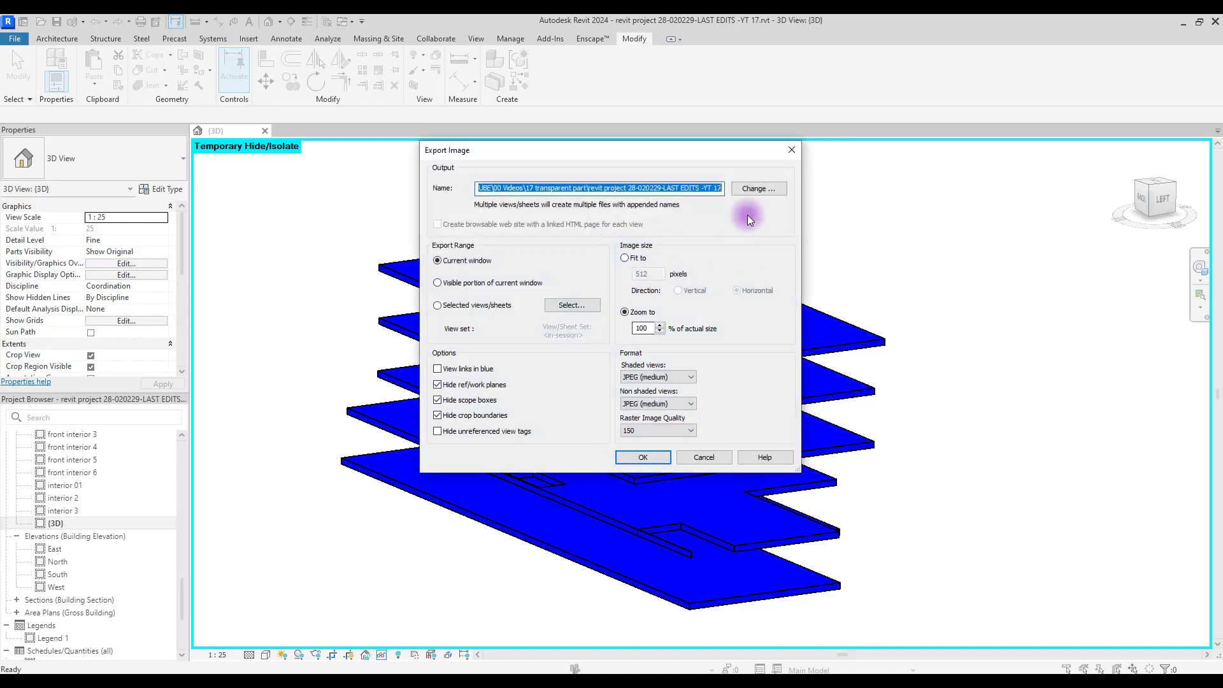
click(752, 190)
text(04)
click(743, 434)
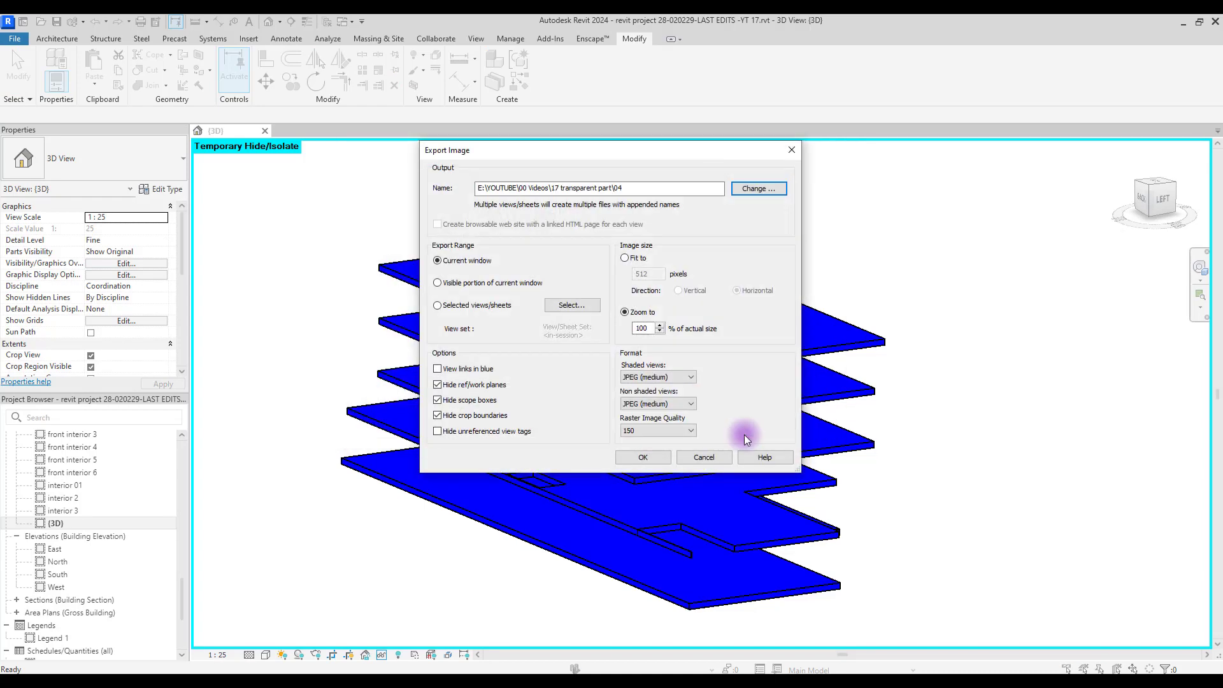
click(650, 457)
Step: Reset the temporary isolation so the whole building is displayed around the blue floors
click(382, 654)
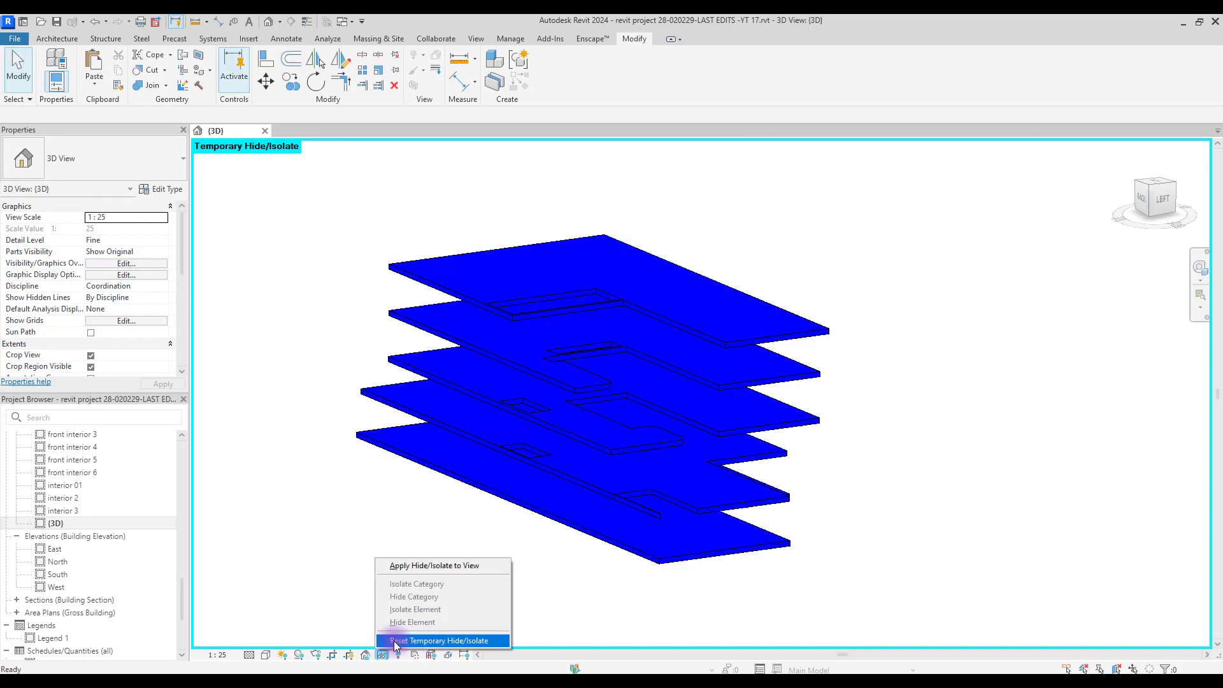
click(415, 641)
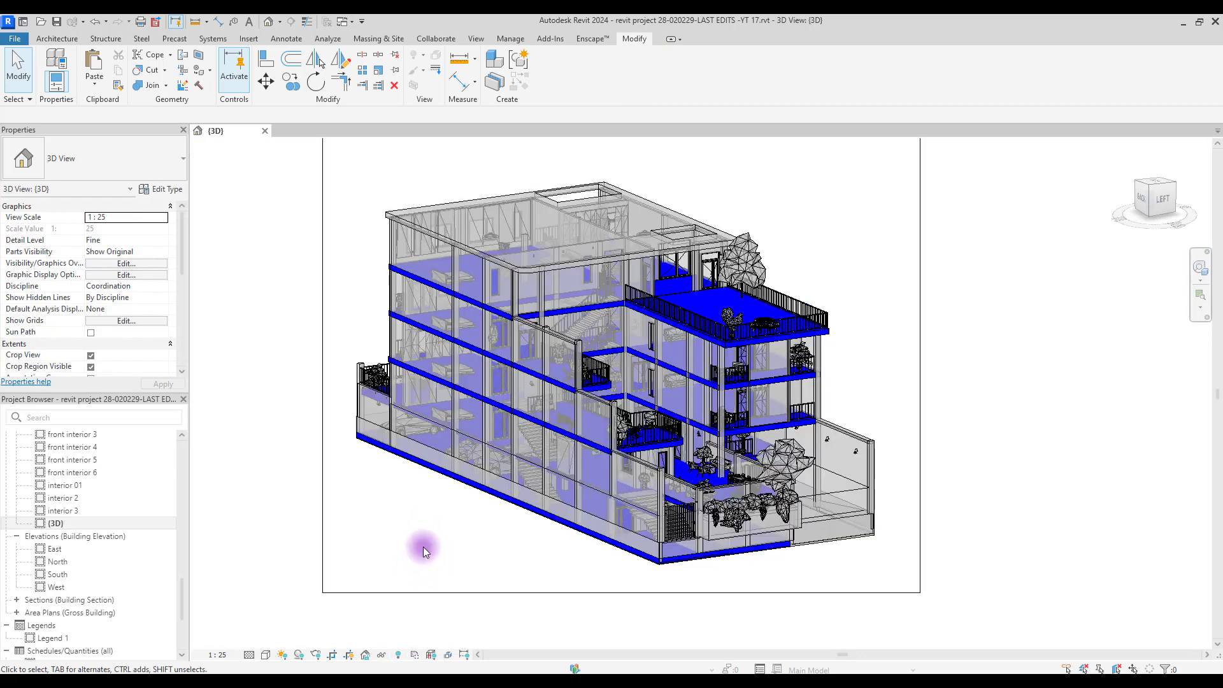
mouse_move(423, 547)
middle_down()
mouse_move(427, 565)
mouse_move(437, 532)
mouse_move(425, 550)
middle_up()
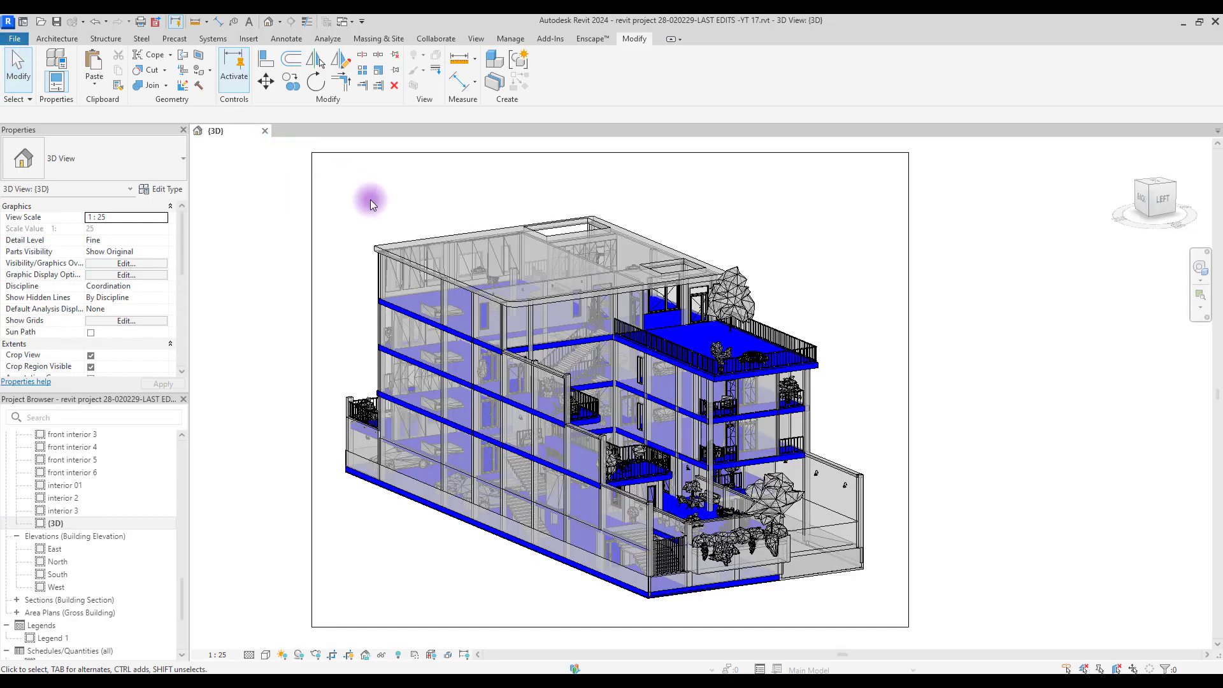
Step: Export the full transparent building view with the blue floors as an image
click(14, 40)
click(287, 246)
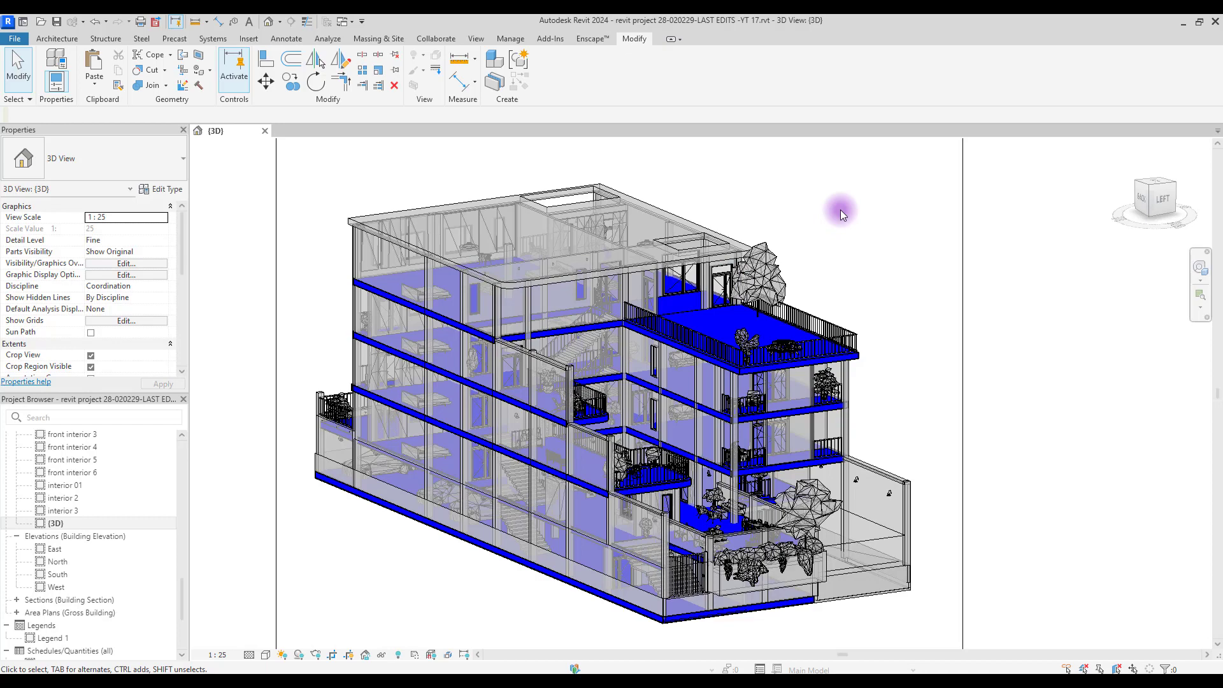
scroll(546, 464, up, 3)
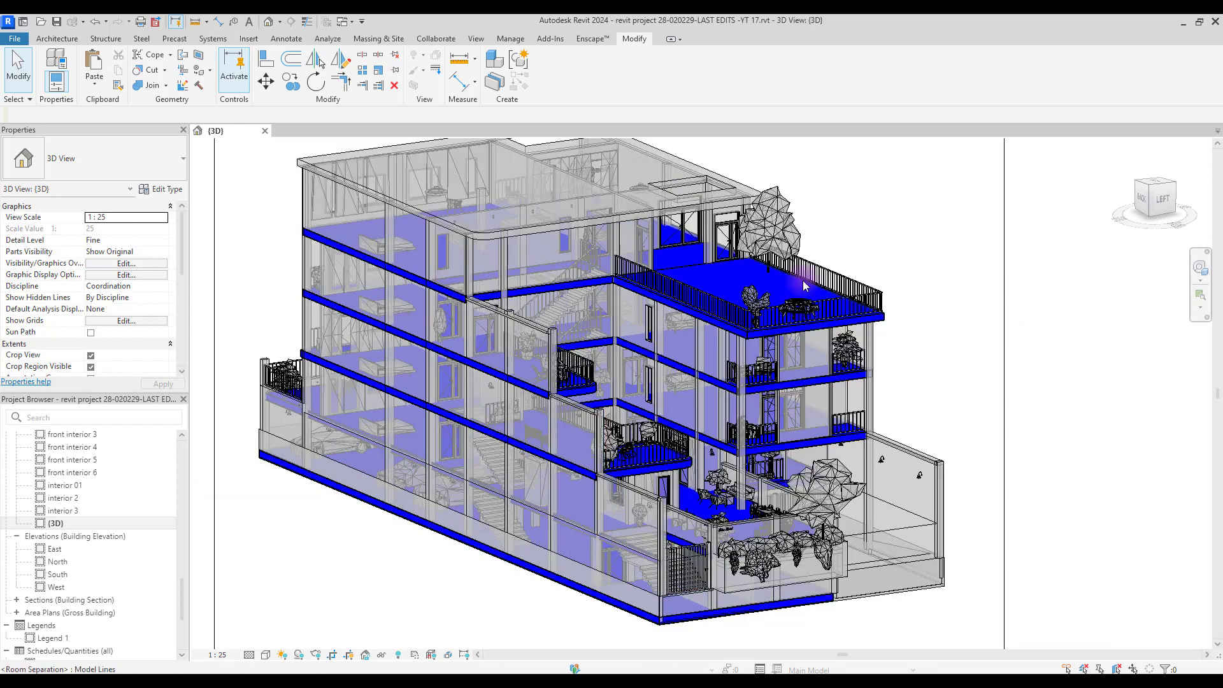
click(634, 541)
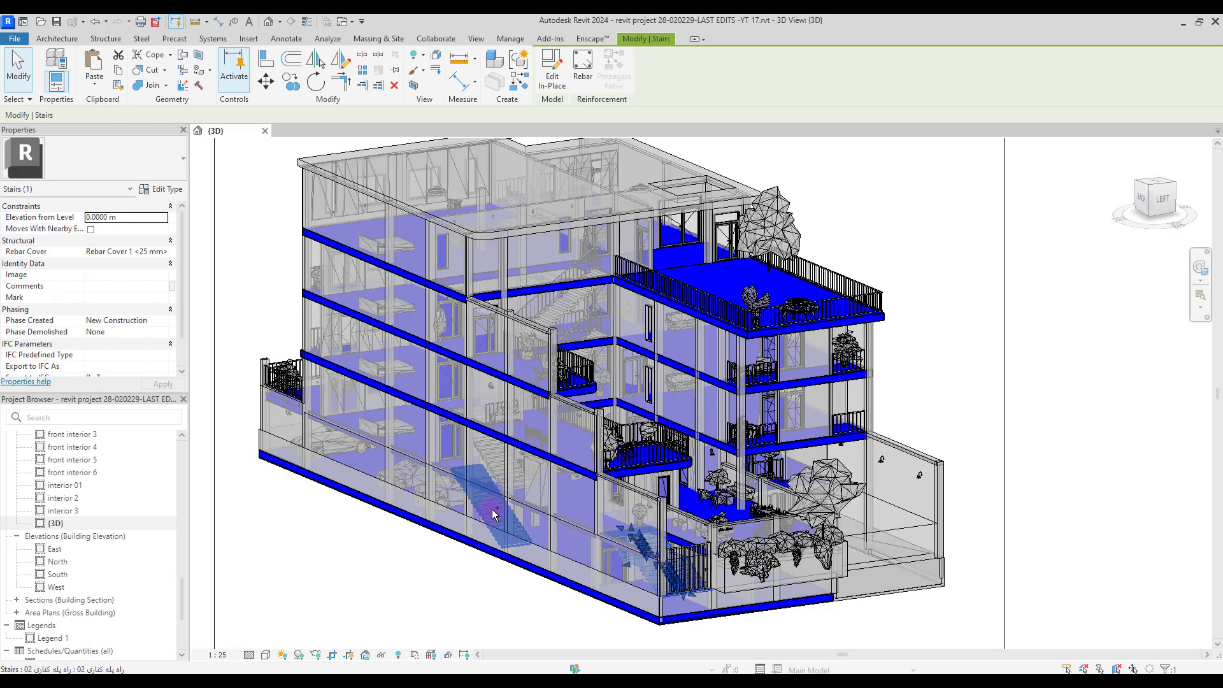
ctrl+click(494, 510)
ctrl+click(487, 452)
ctrl+click(555, 308)
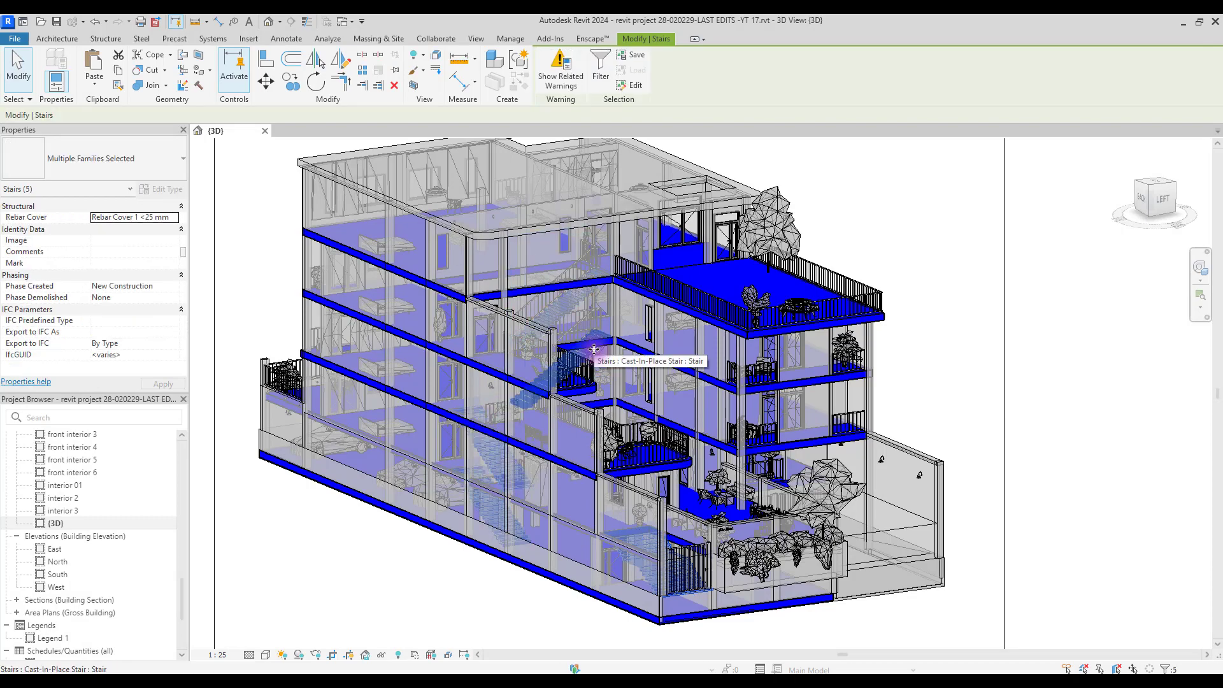
click(918, 284)
Step: Select the whole building and filter the selection down to the Stairs category only
scroll(571, 529, down, 1)
scroll(571, 530, down, 1)
drag(352, 240, 841, 610)
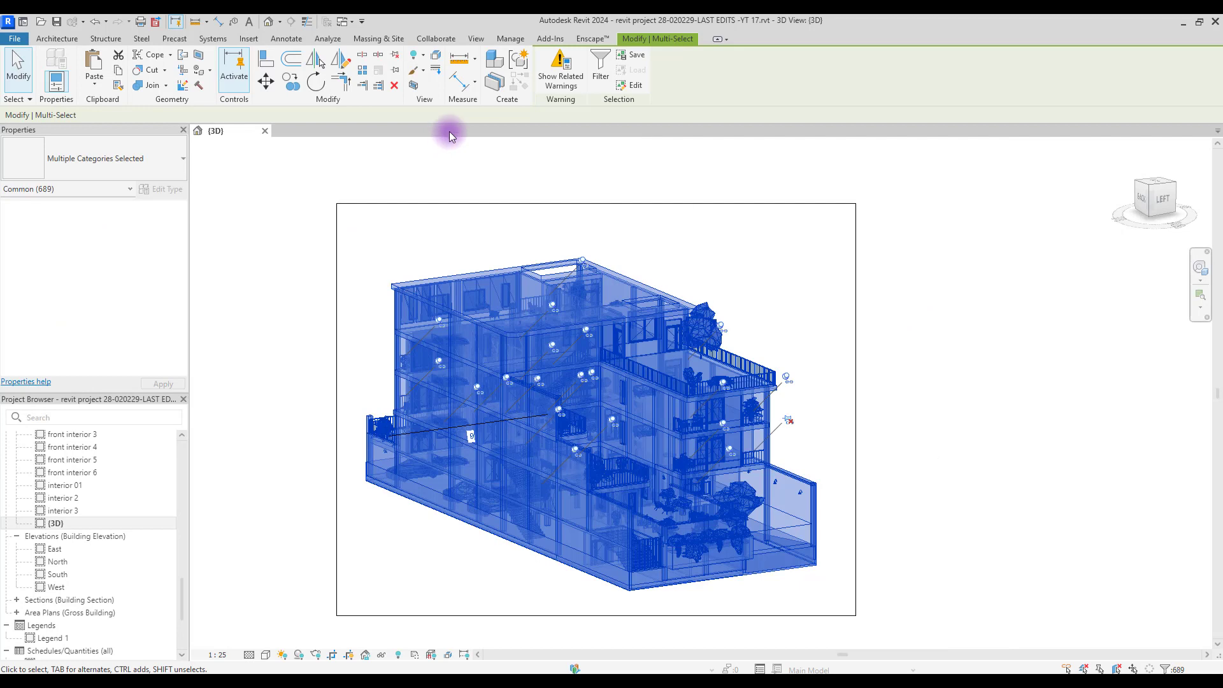
click(600, 64)
click(674, 286)
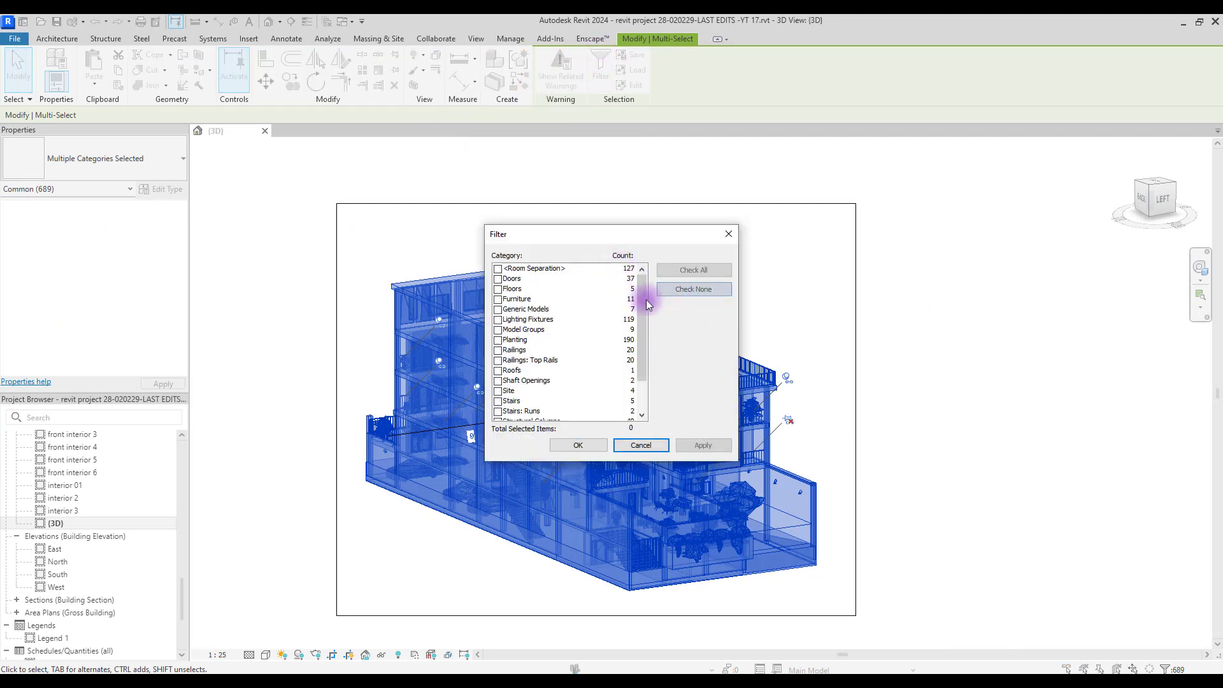
scroll(636, 340, down, 1)
scroll(637, 340, down, 1)
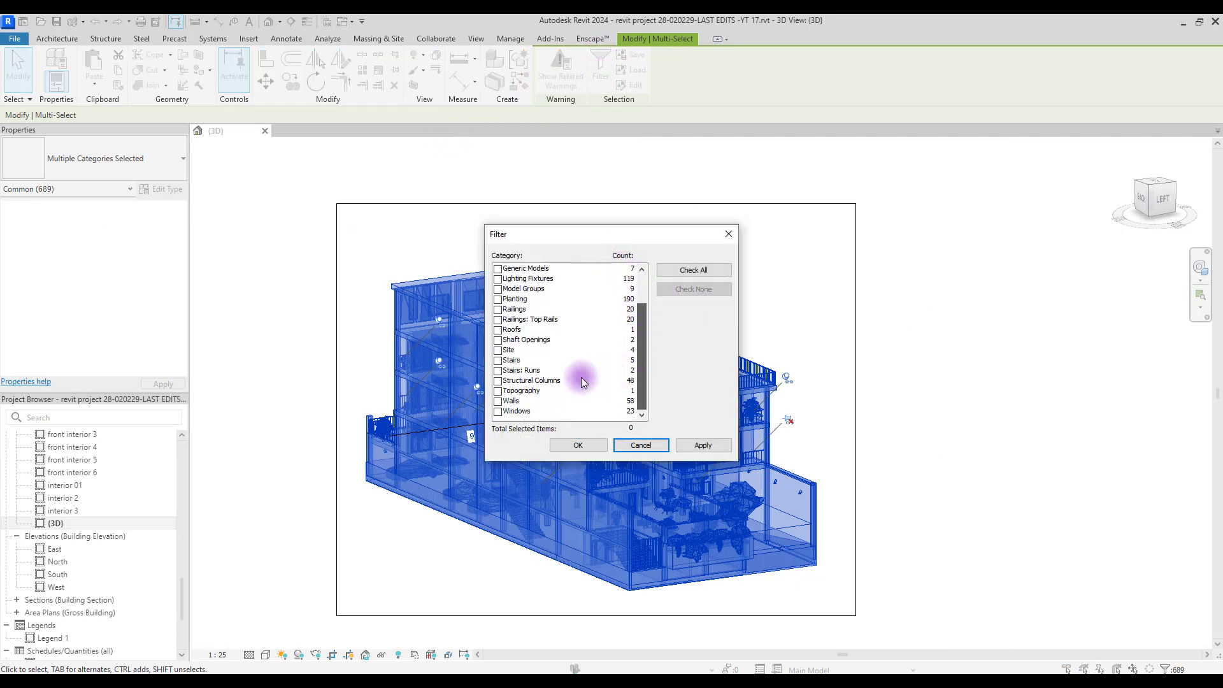
click(499, 360)
click(578, 444)
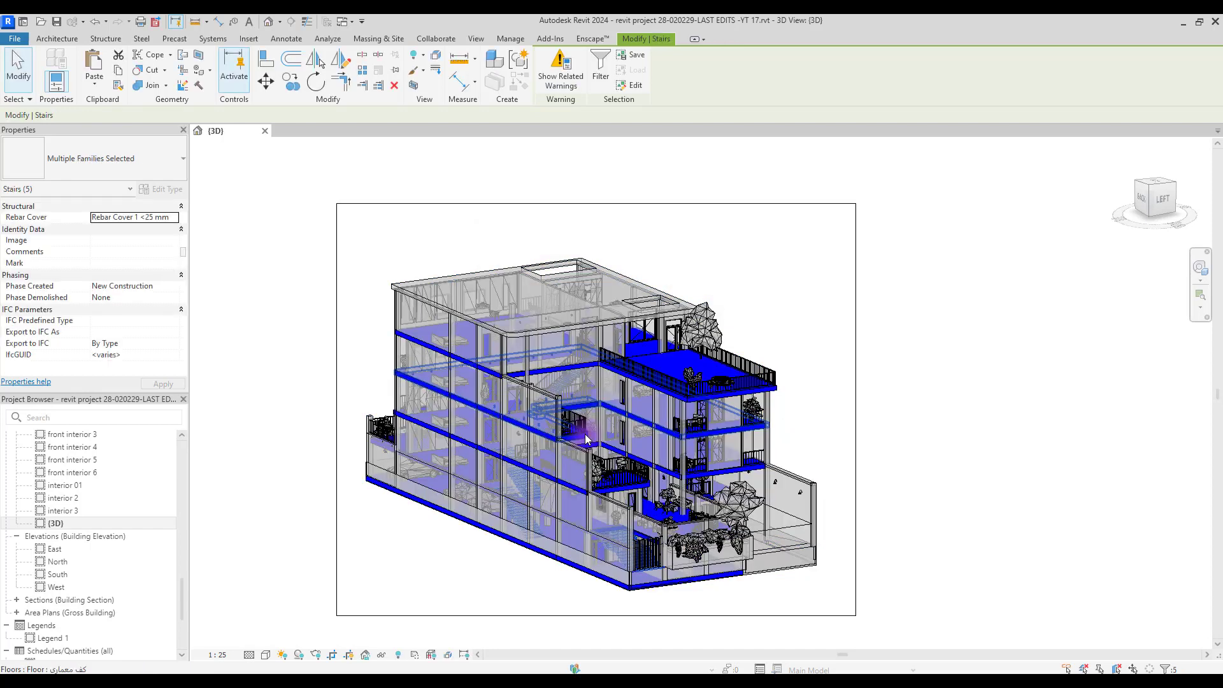
Step: Temporarily isolate the filtered stairs by element and select all the isolated stair flights
click(383, 656)
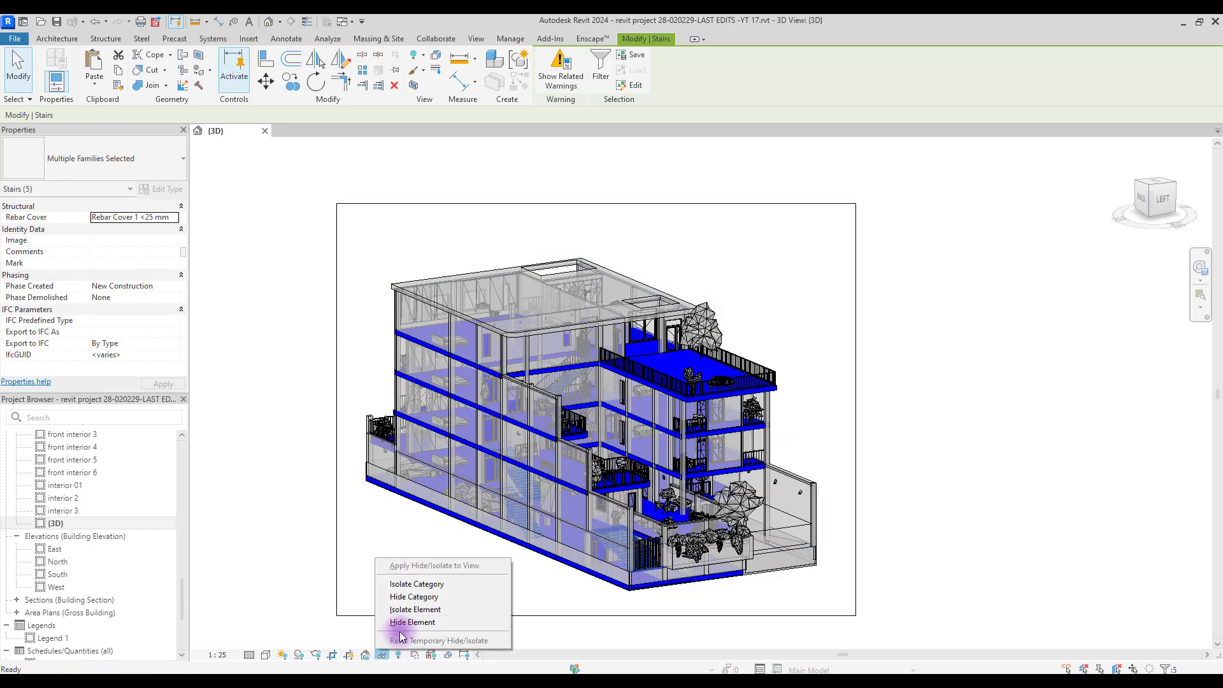
click(409, 613)
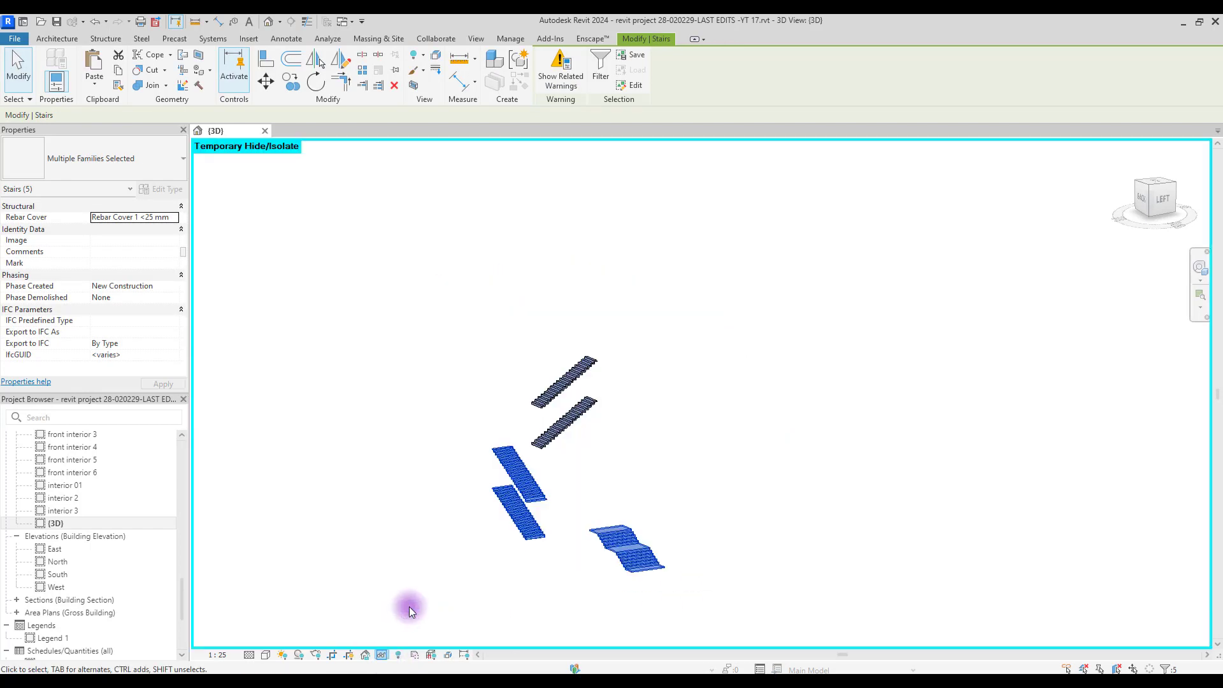
click(504, 345)
drag(439, 322, 730, 595)
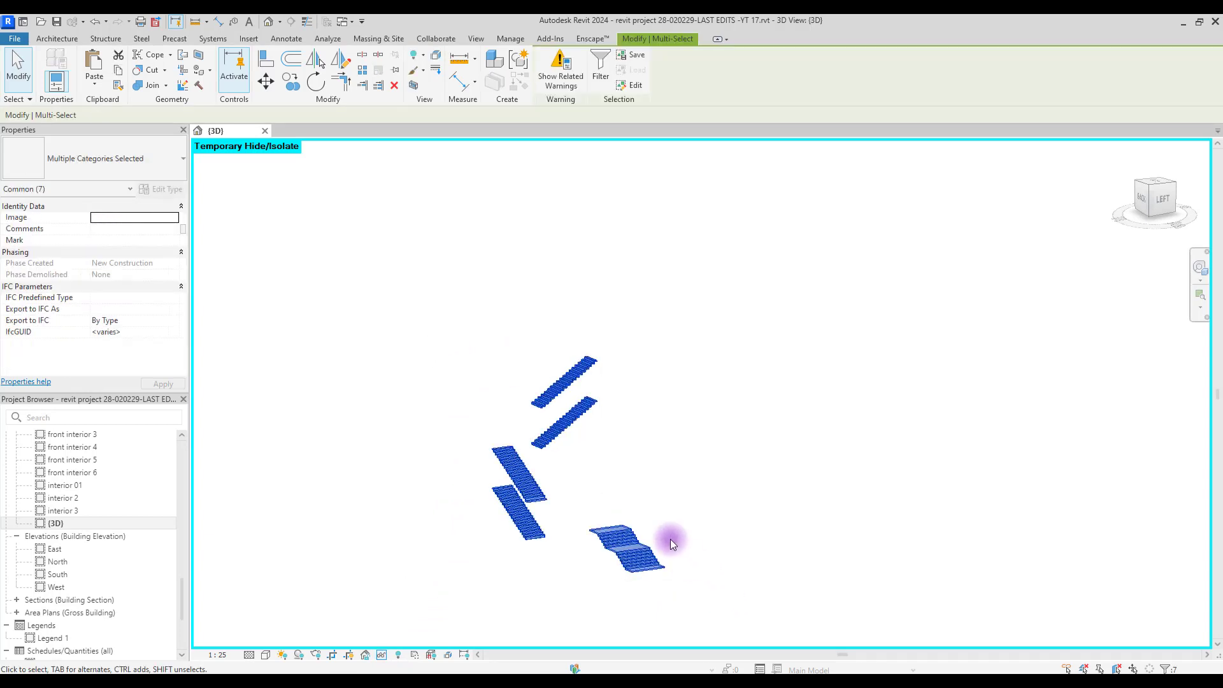
Step: Override the stairs by element with projection line weight 7, a solid blue foreground pattern and 0 transparency, and export them as an image
click(419, 69)
click(440, 94)
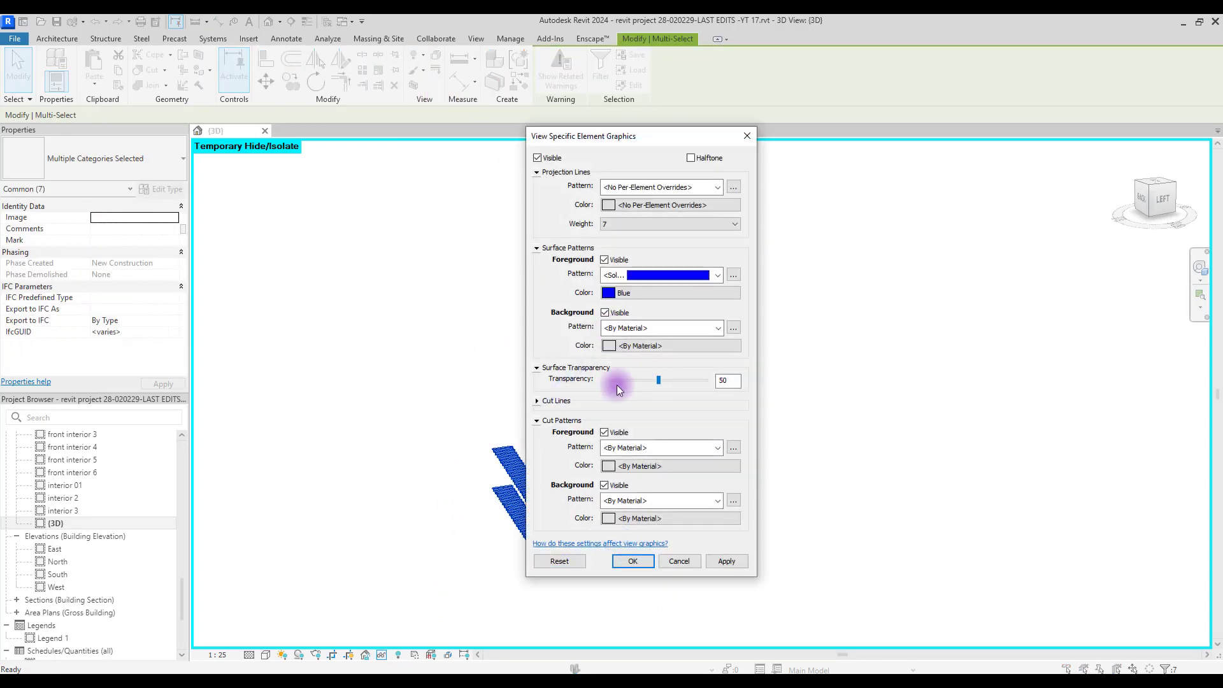
click(633, 561)
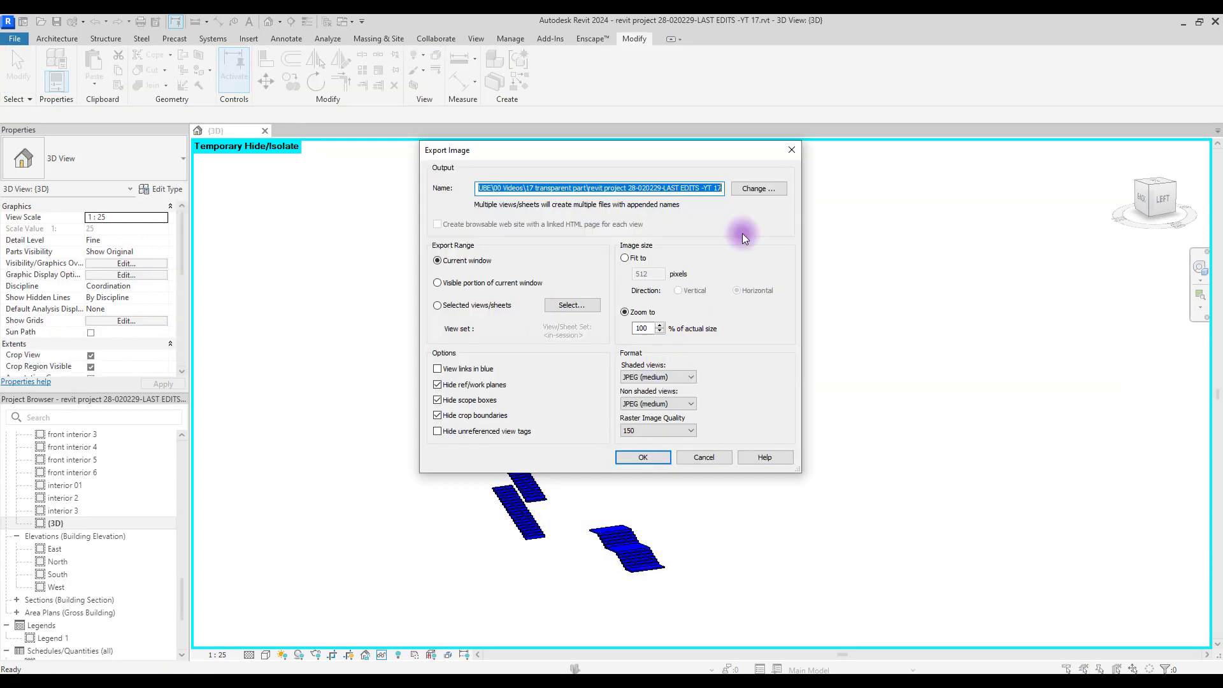
click(758, 188)
text(16)
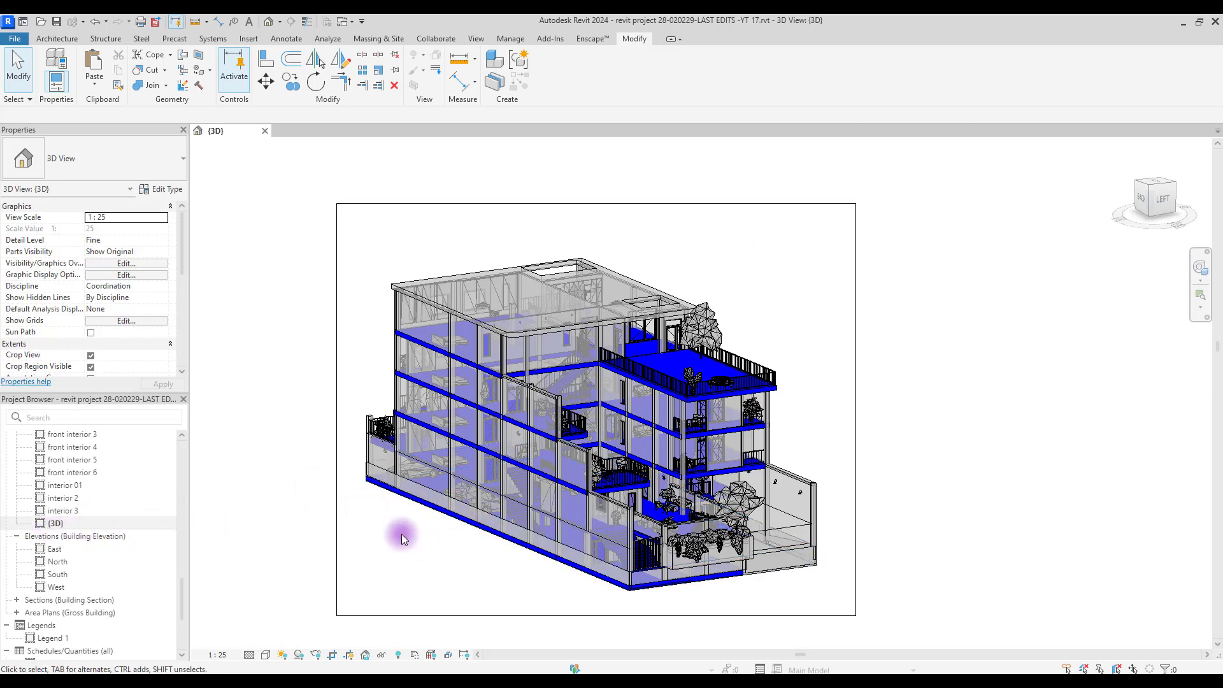
Step: Duplicate the {3D} view with detailing and orbit the copy to show the building from its opposite side
right_click(75, 522)
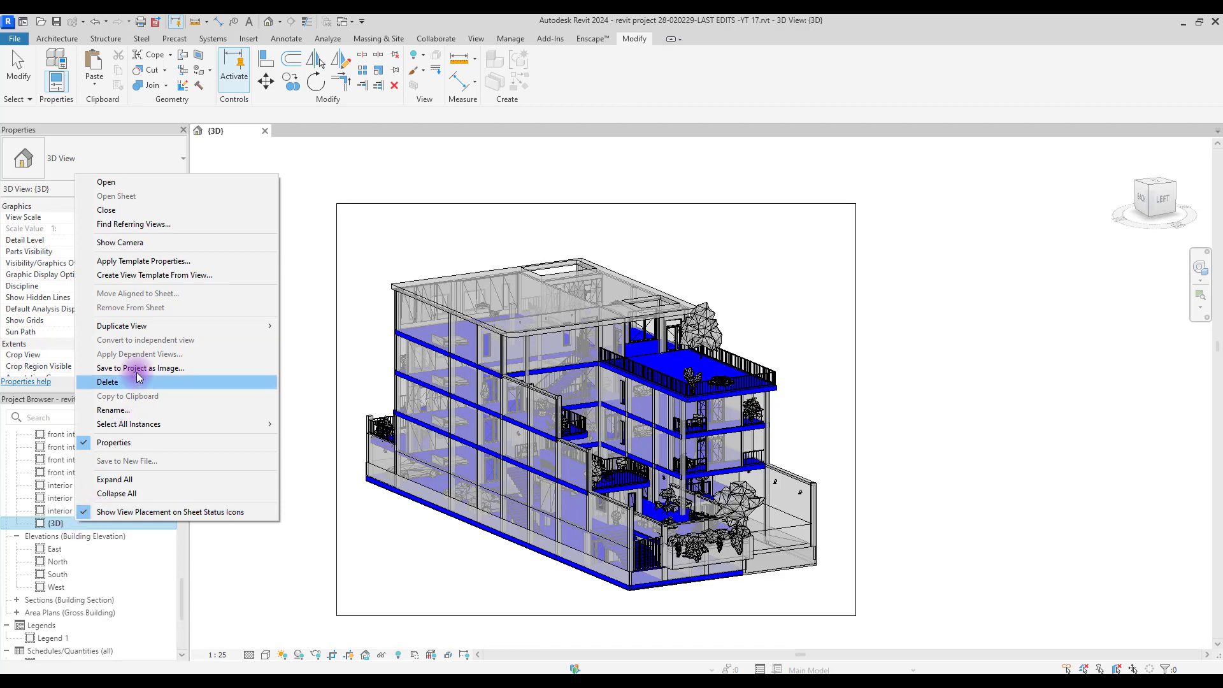
mouse_move(259, 325)
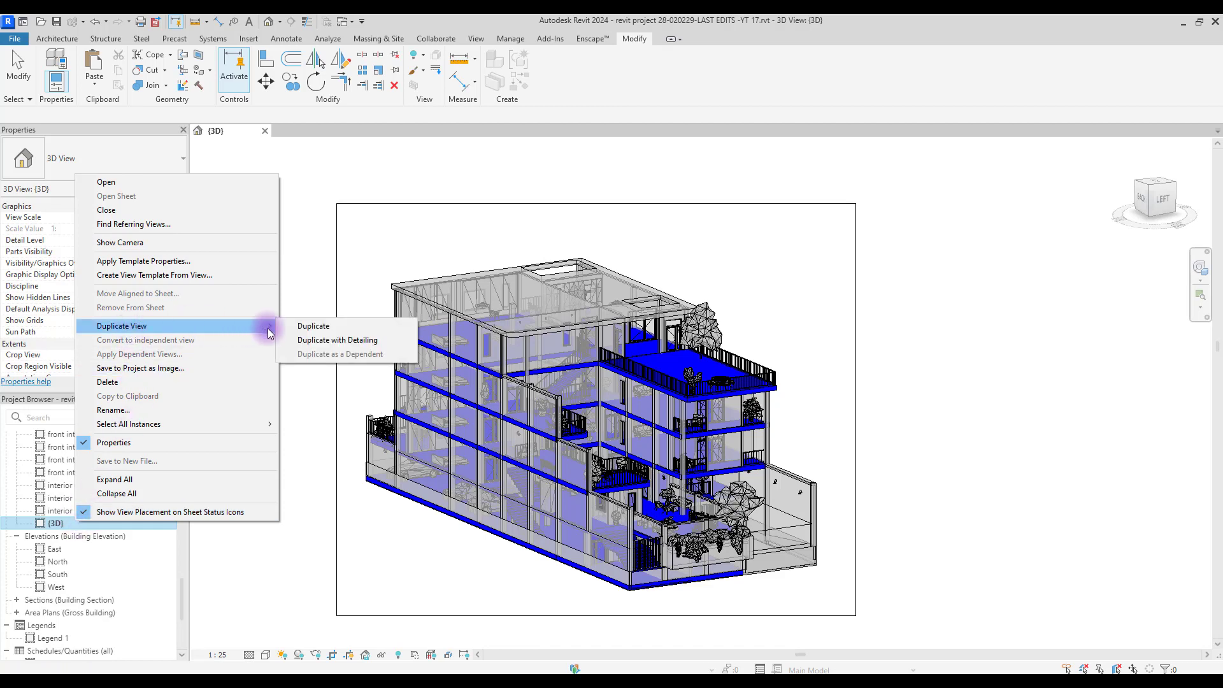
click(330, 341)
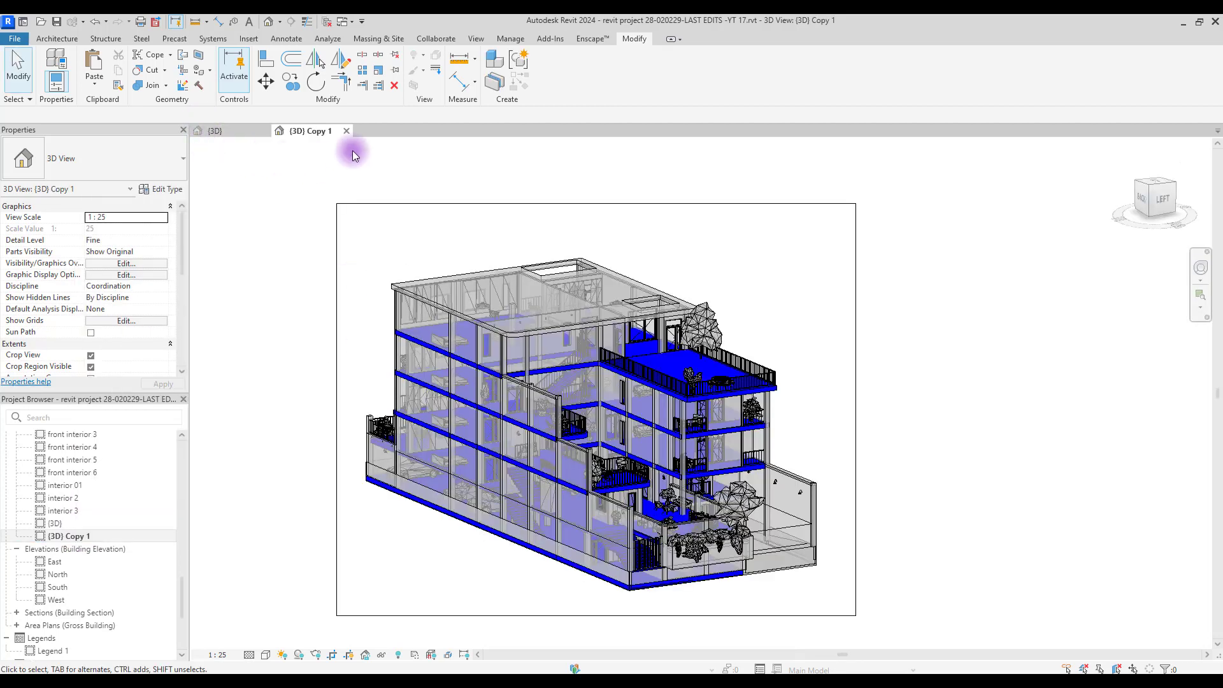
shift+middle_drag(484, 395, 167, 418)
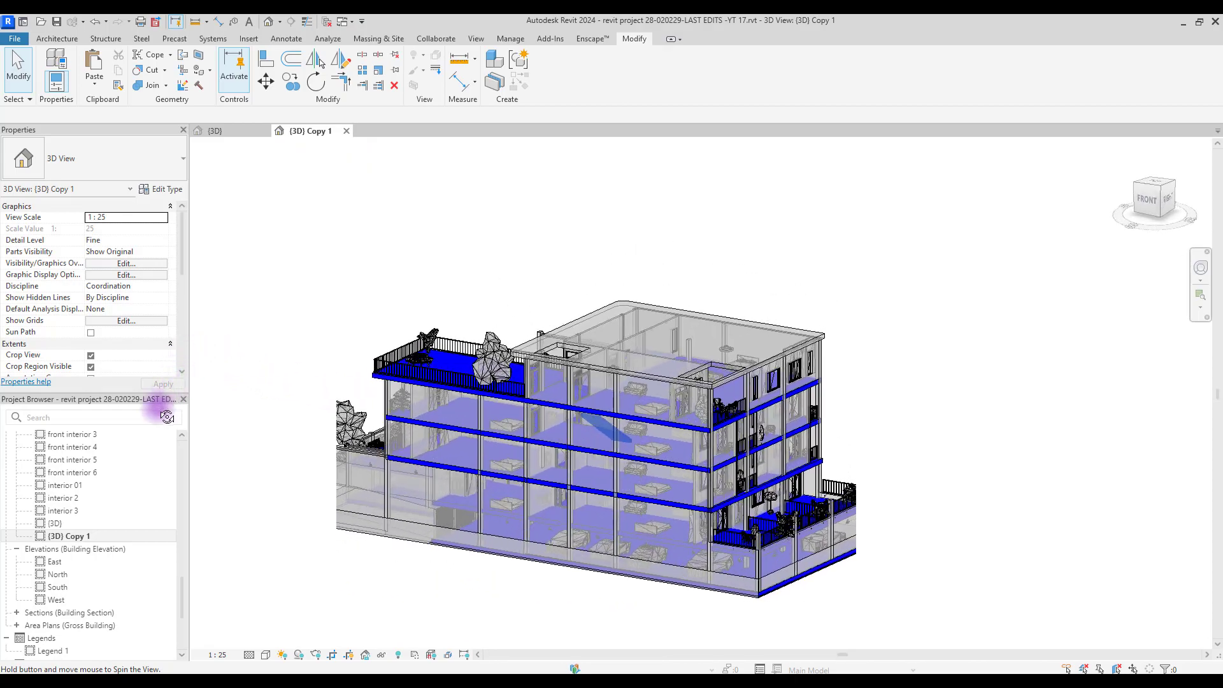
shift+middle_drag(580, 484, 515, 499)
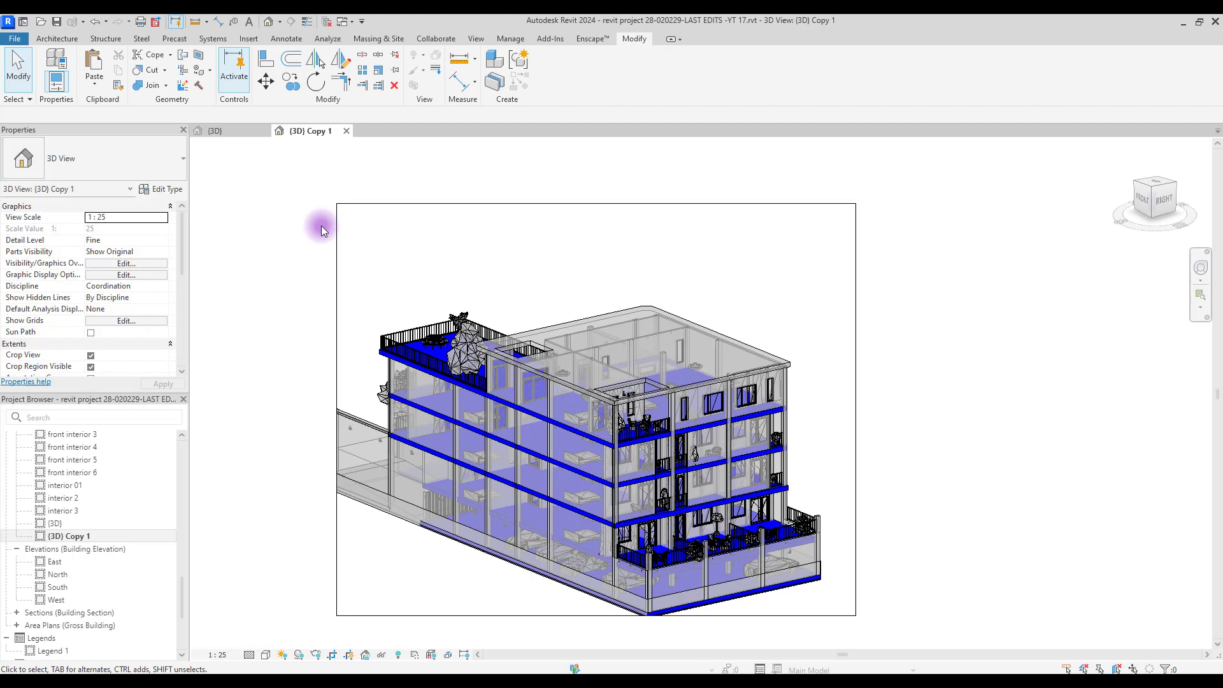
click(247, 131)
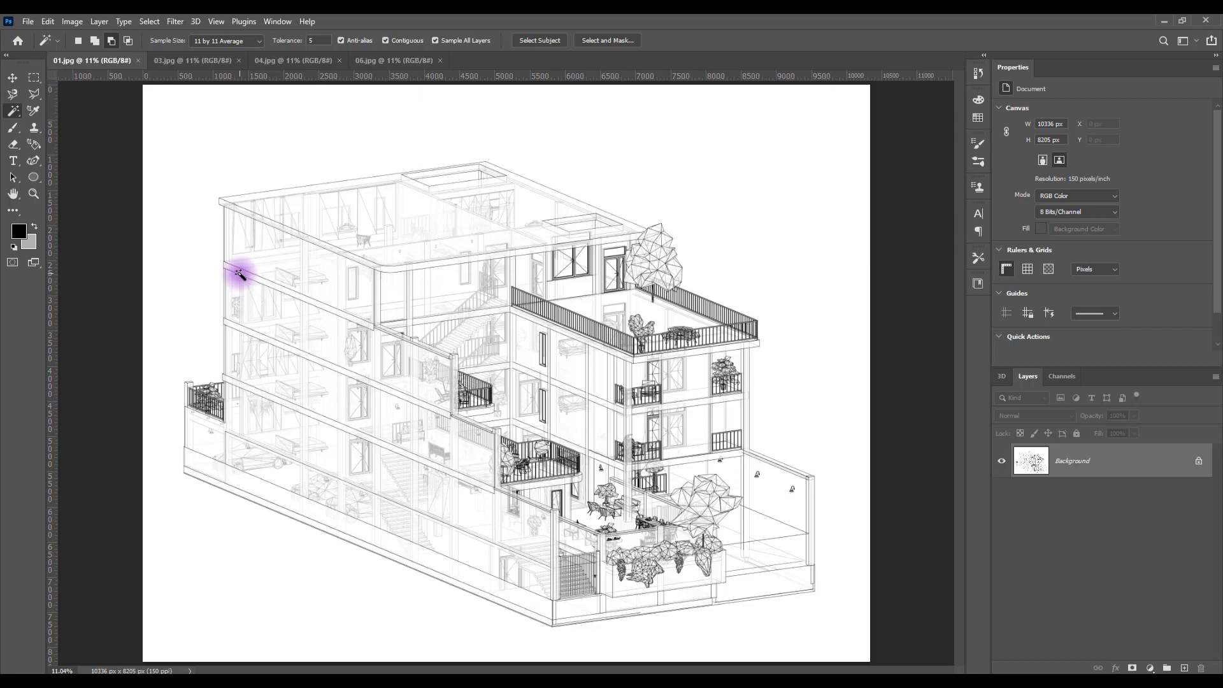
Step: In Photoshop, unlock the background layer of 04.jpg and delete the white area around the blue floors with the Magic Wand
click(289, 61)
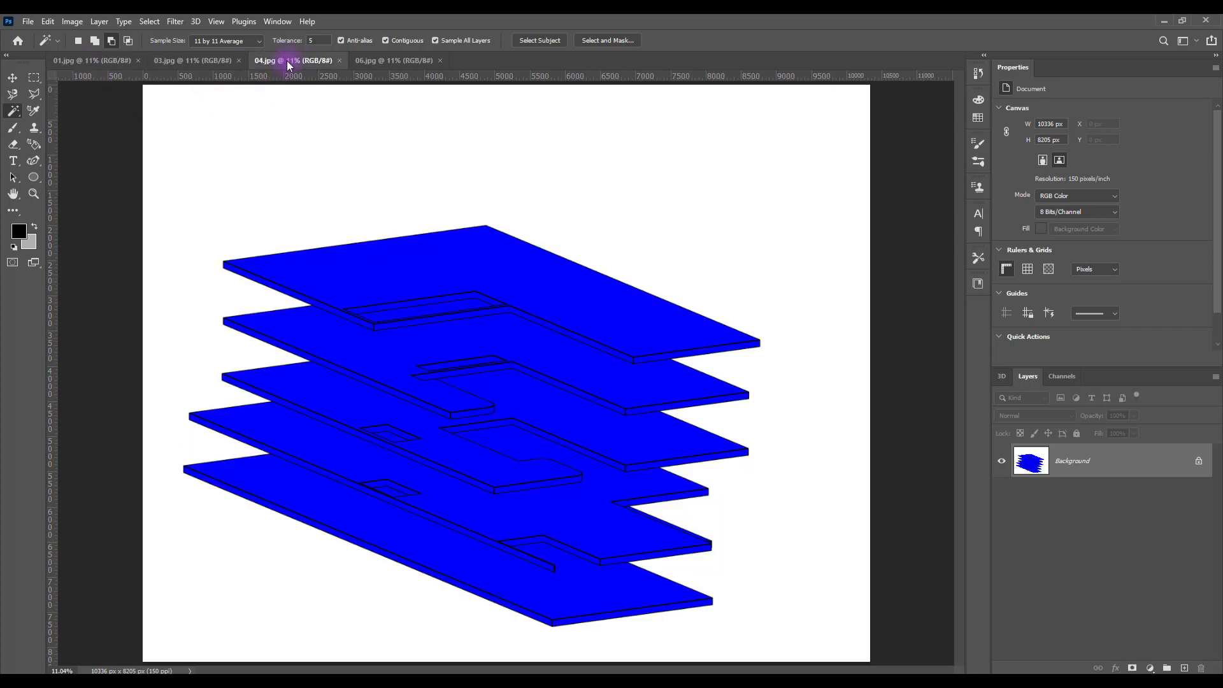
click(1200, 466)
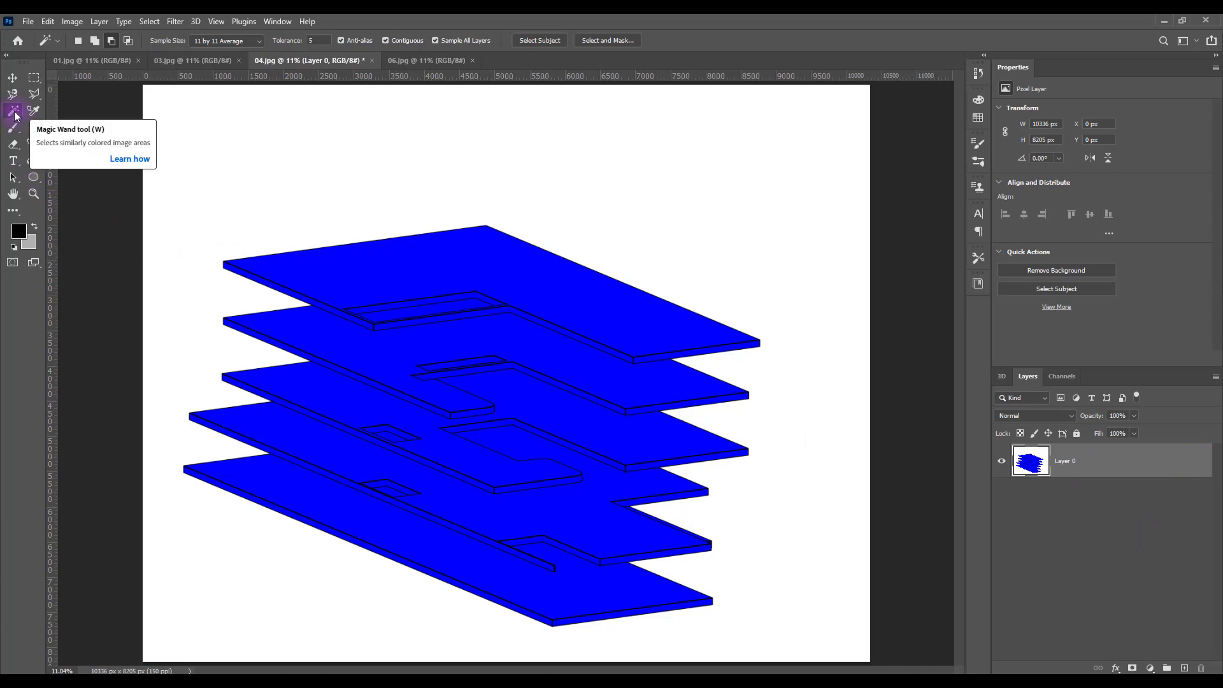
click(252, 143)
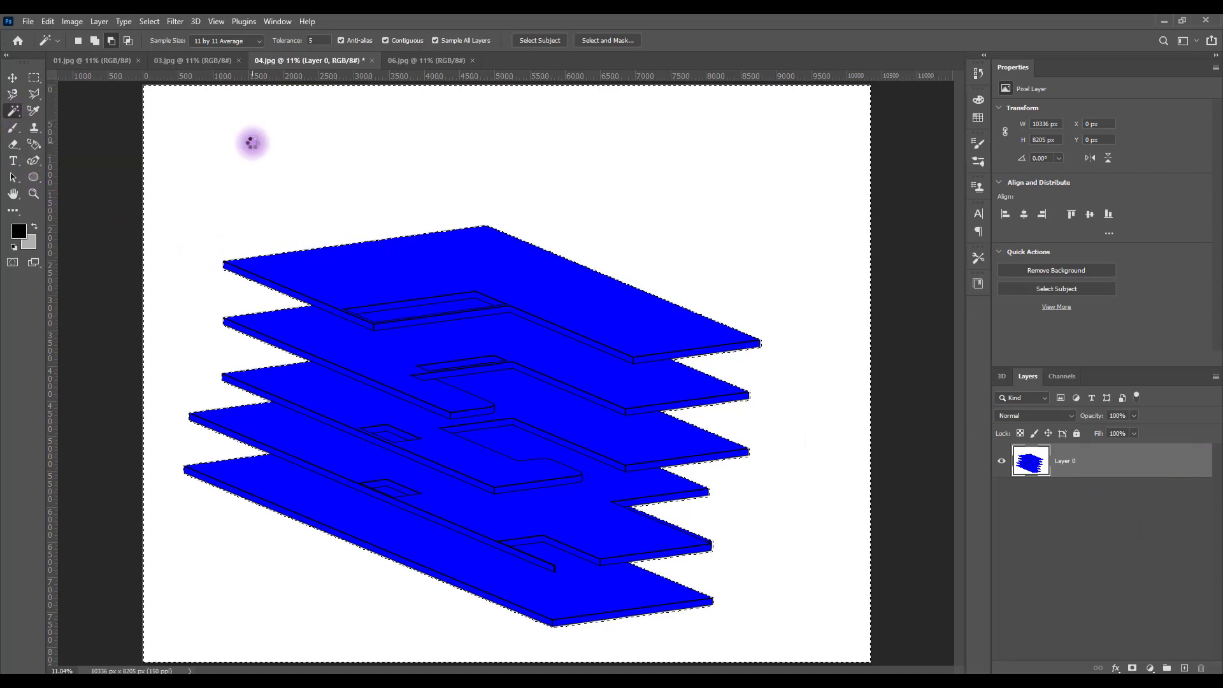
key(Delete)
key(ctrl+d)
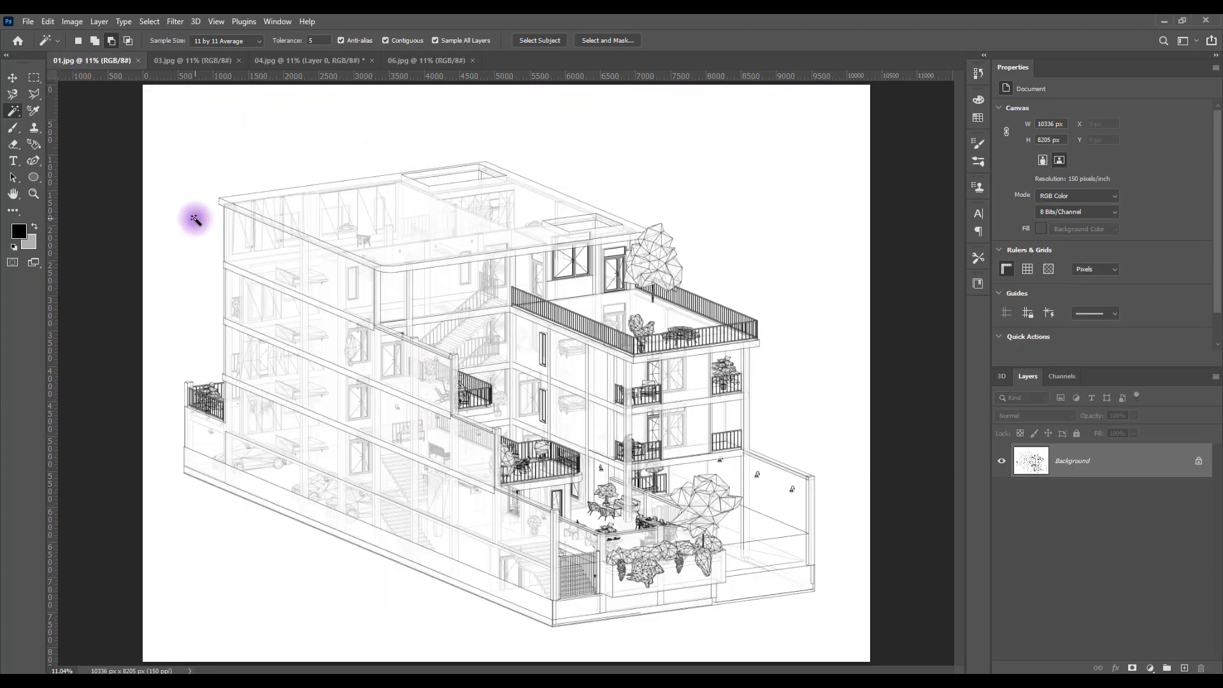
Step: Paste the cut-out blue floors into 01.jpg and convert Layer 1 to a Smart Object
key(ctrl+v)
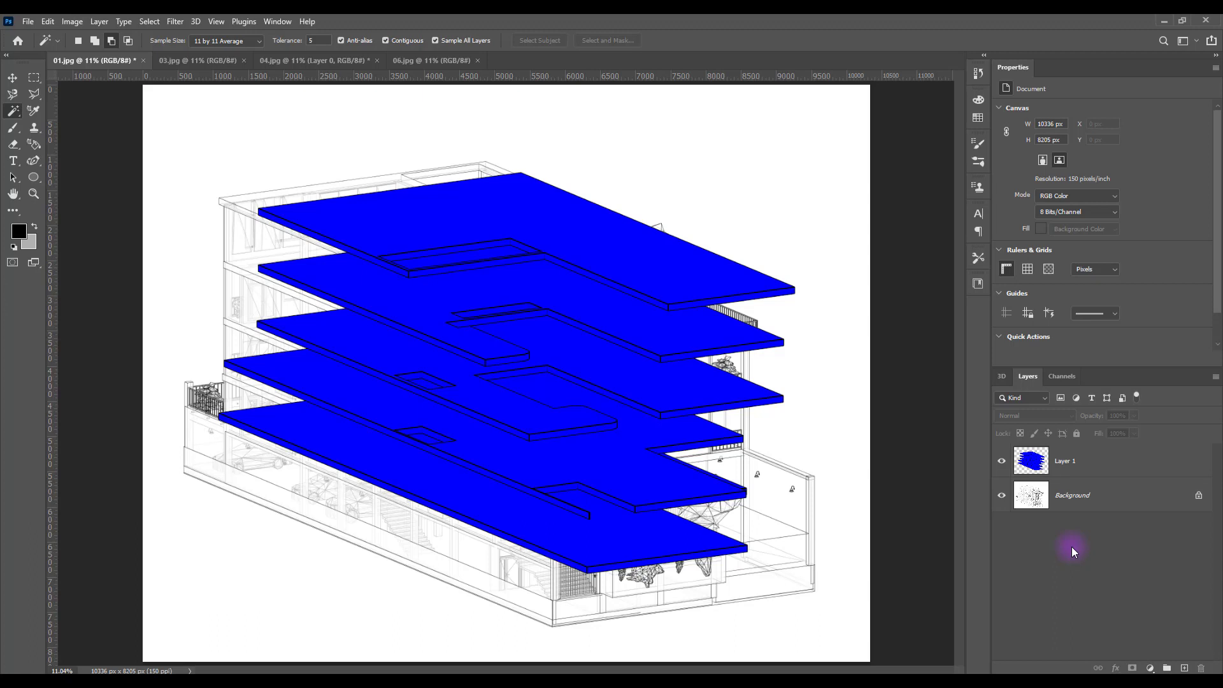
click(1075, 465)
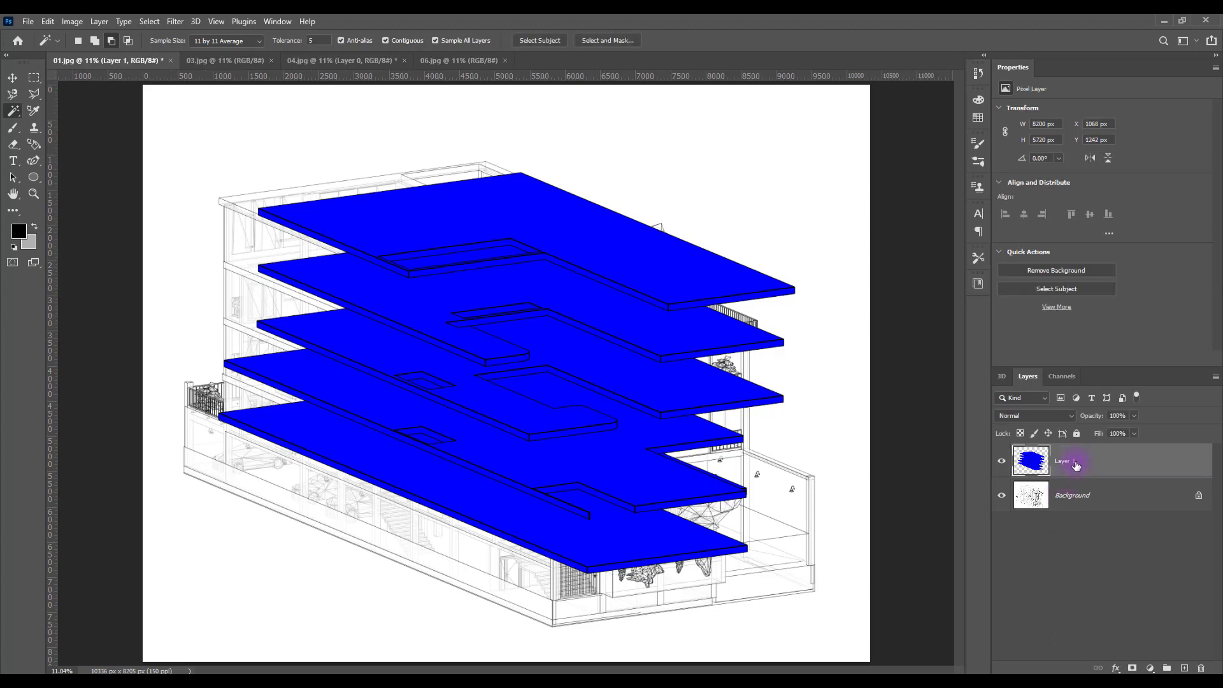
right_click(1076, 465)
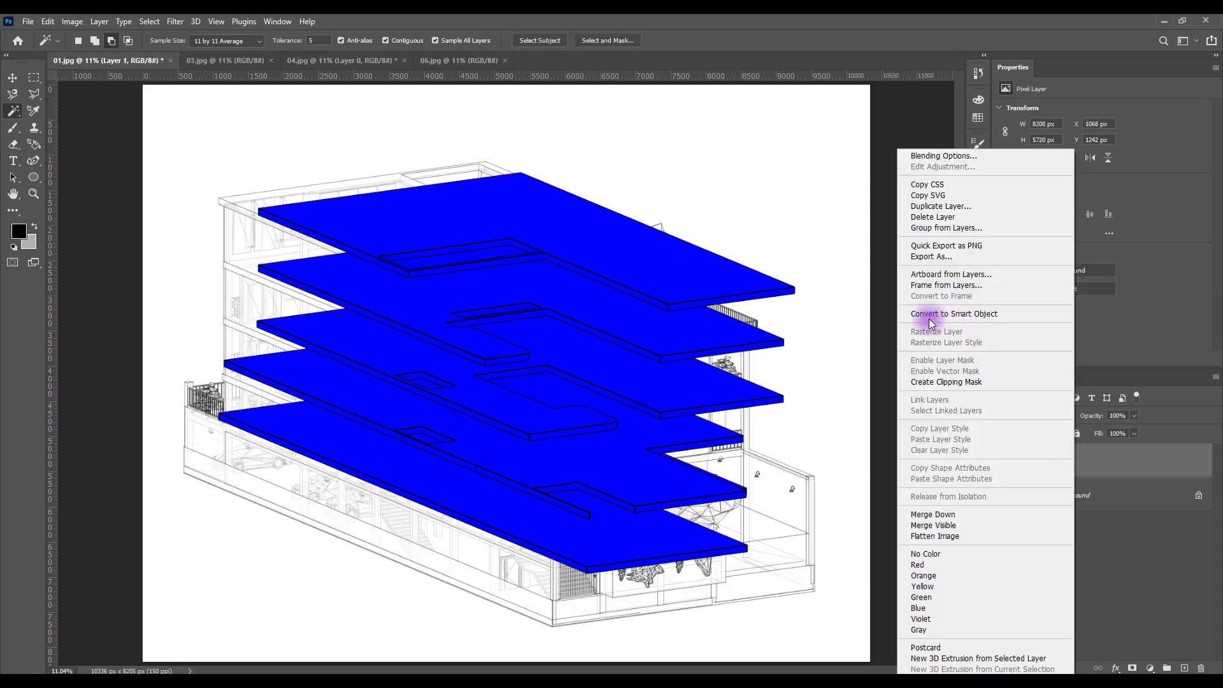
click(969, 314)
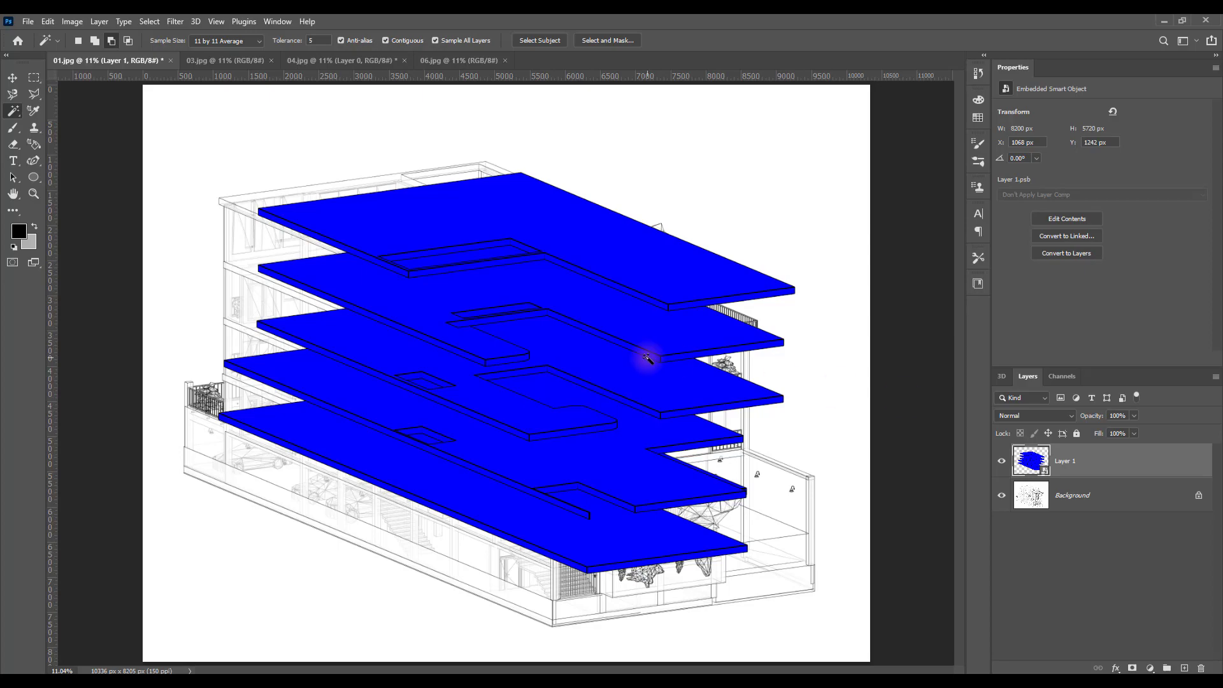
Step: Start a free transform on the blue floors and lower Layer 1's opacity to 77%
key(ctrl+t)
key(ctrl+plus)
key(ctrl+plus)
key(ctrl+plus)
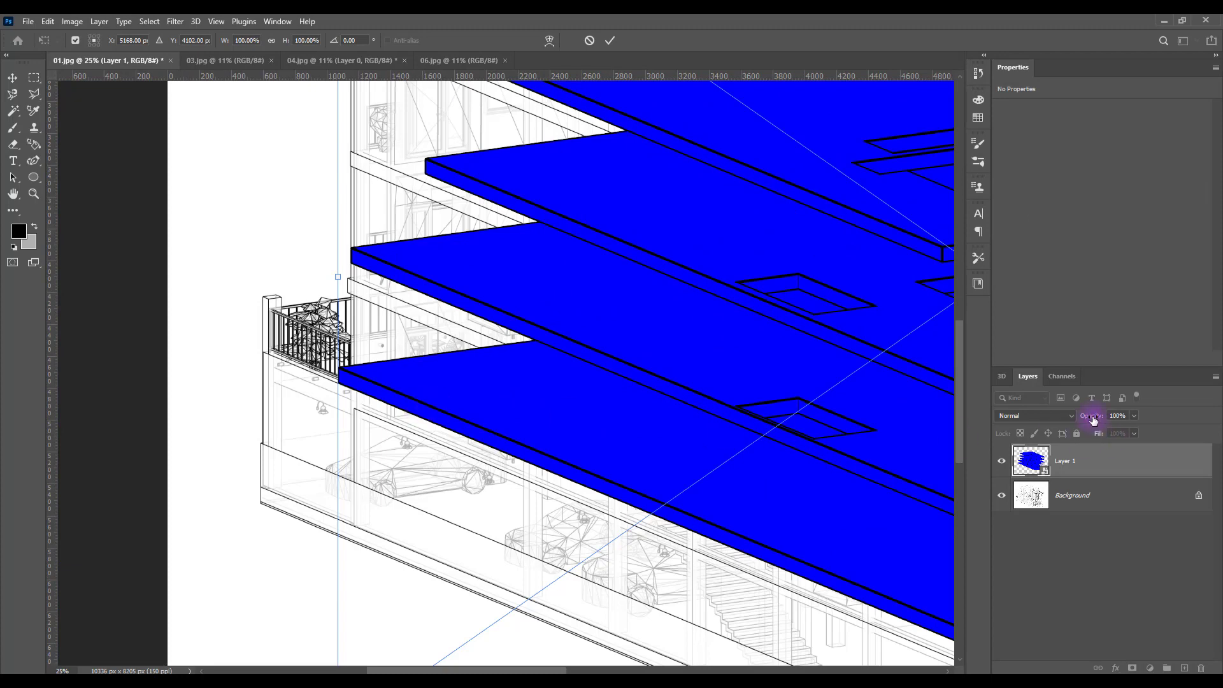
drag(1093, 419, 1077, 418)
Step: Move and proportionally rescale the blue floors to match the slab corners at the left end of the building drawing
drag(405, 163, 314, 281)
key(ctrl+plus)
key(ctrl+plus)
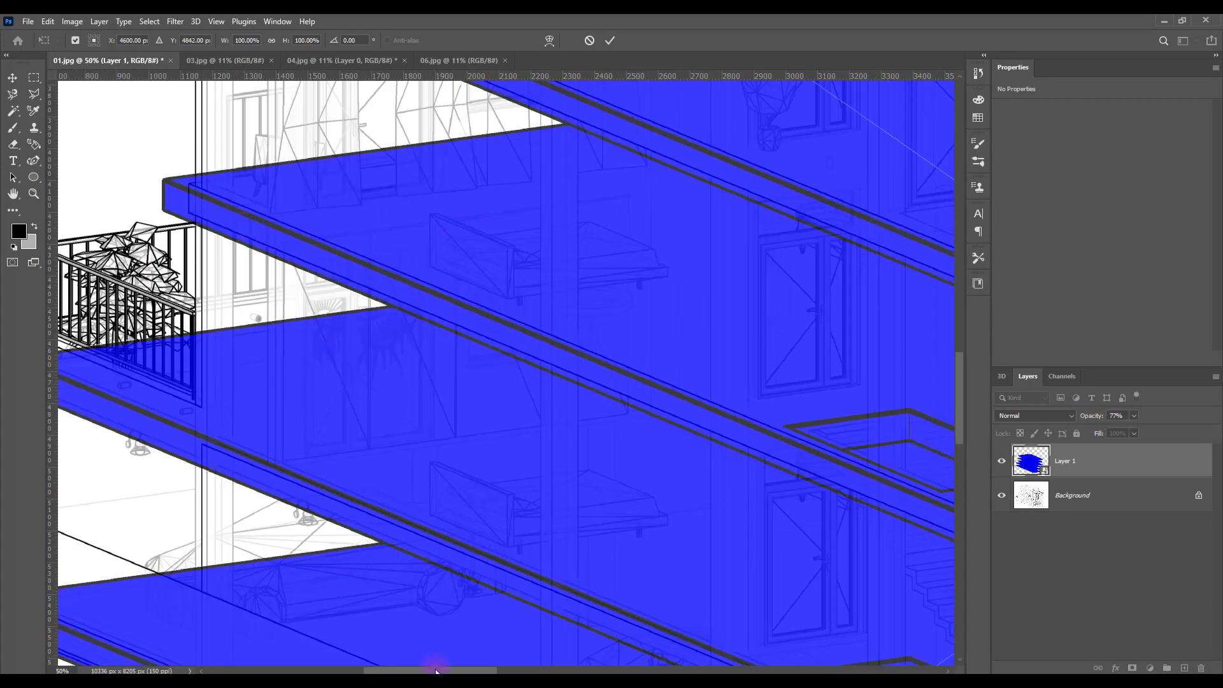
drag(436, 670, 387, 671)
drag(371, 330, 404, 342)
drag(350, 432, 579, 432)
drag(803, 254, 581, 230)
drag(359, 400, 333, 400)
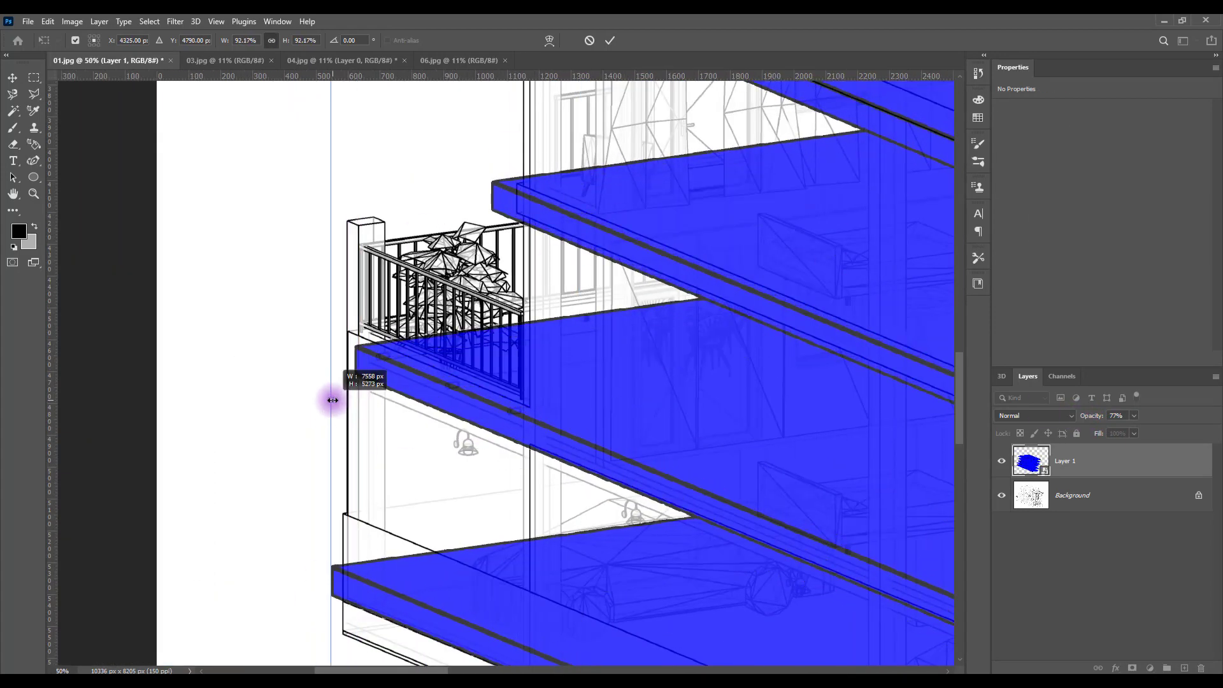
drag(611, 242, 676, 266)
drag(333, 419, 290, 419)
drag(390, 389, 439, 384)
drag(344, 417, 262, 417)
drag(363, 398, 430, 393)
Step: Scale the blue floors to about 100.13% and nudge them down onto the building's slabs
key(ctrl+minus)
key(ctrl+minus)
key(ctrl+minus)
key(ctrl+minus)
key(ctrl+minus)
drag(686, 264, 693, 268)
key(ctrl+plus)
drag(145, 206, 140, 200)
key(Down)
key(Down)
key(Down)
key(Down)
key(Down)
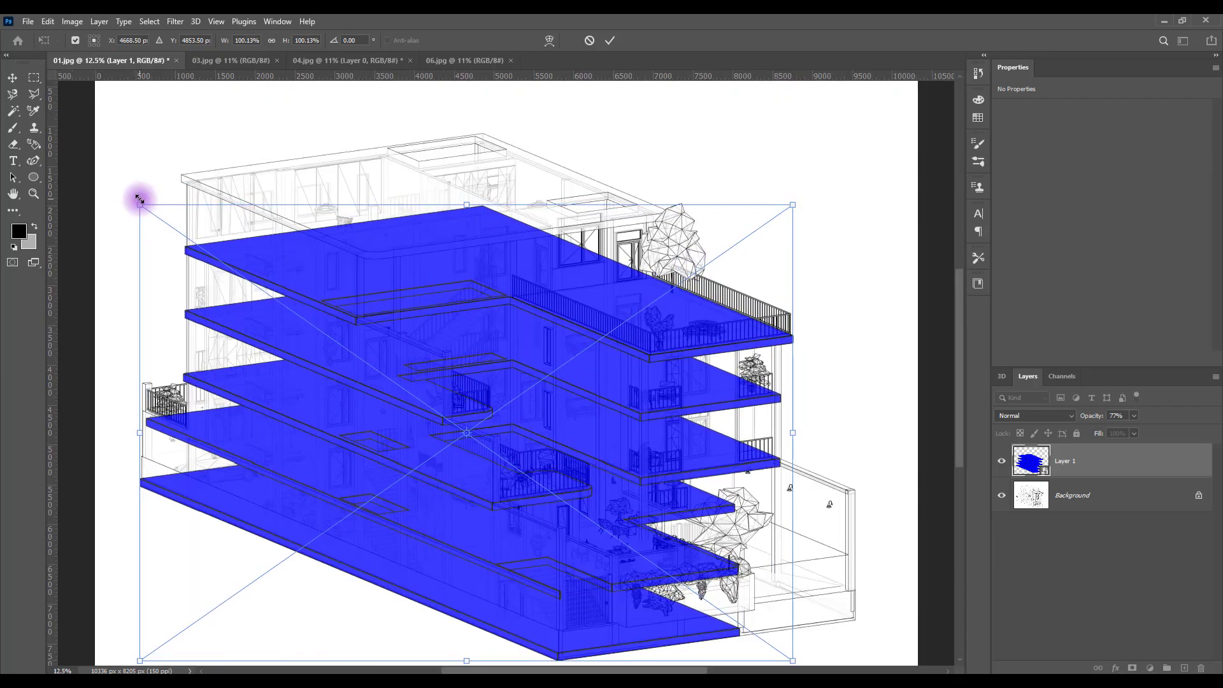
Step: Fine-tune the floors' scale to about 100.12% and position against the slab edges, and commit the transform
key(ctrl+plus)
key(ctrl+plus)
key(ctrl+plus)
ctrl+scroll(953, 356, down, 10)
drag(958, 357, 950, 474)
drag(602, 670, 379, 642)
drag(186, 572, 187, 568)
key(ctrl+minus)
key(ctrl+minus)
key(ctrl+minus)
key(ctrl+minus)
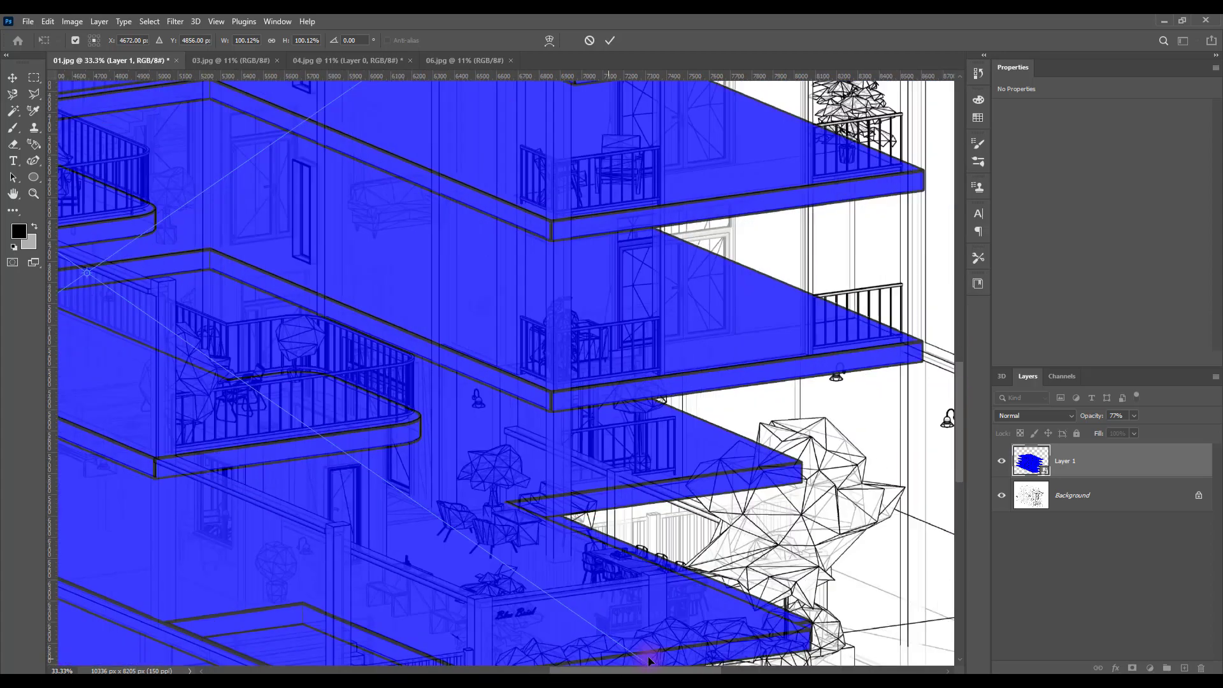
key(Return)
Step: Set Layer 1 to 40% opacity with the Linear Burn blend mode, and hide it to compare with the line drawing
key(ctrl+plus)
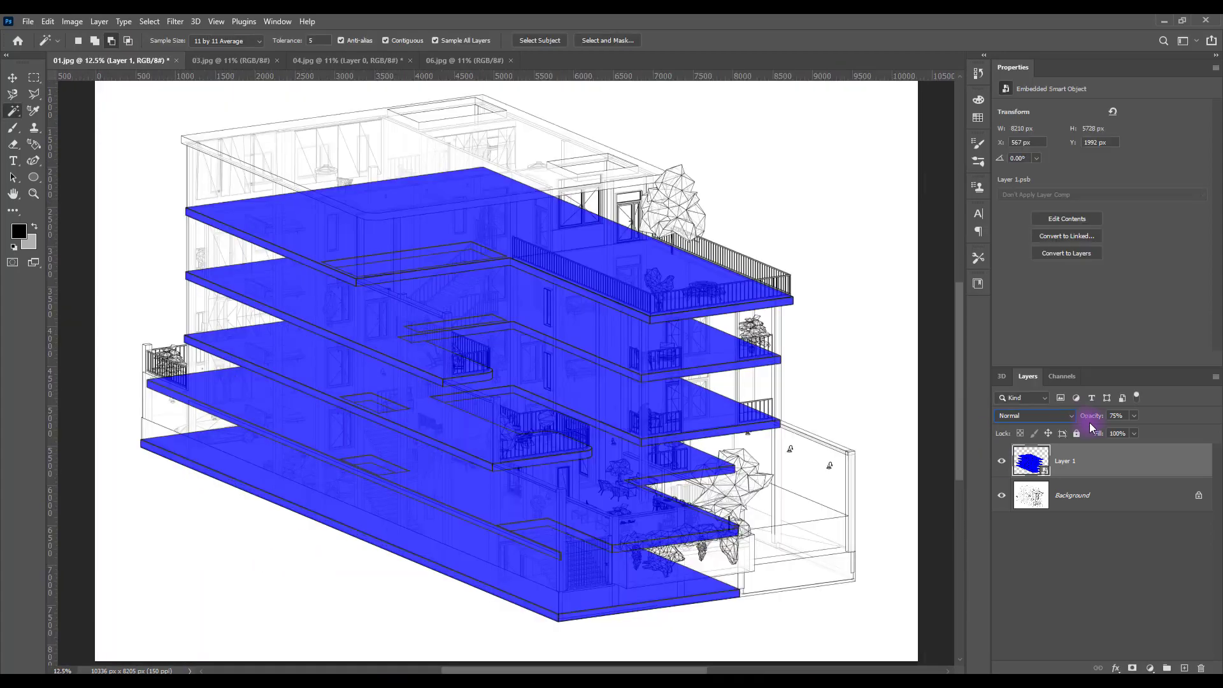
mouse_move(1093, 419)
mouse_down()
mouse_move(1083, 420)
mouse_move(1093, 418)
mouse_up()
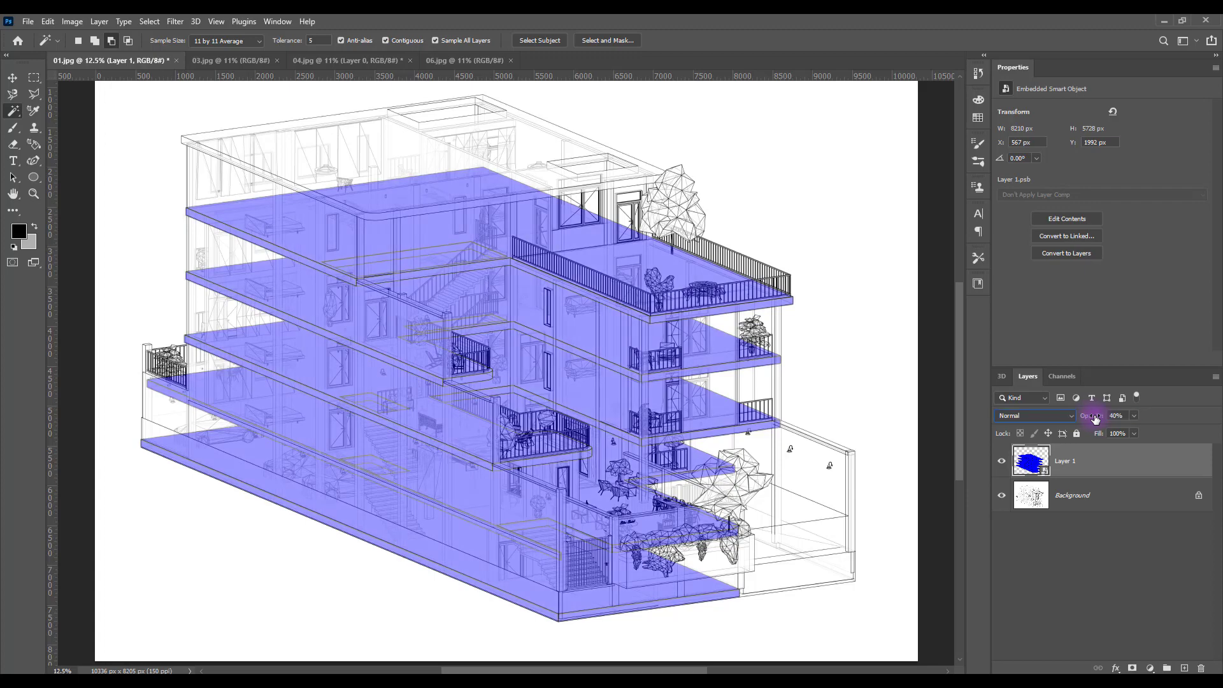
click(1013, 416)
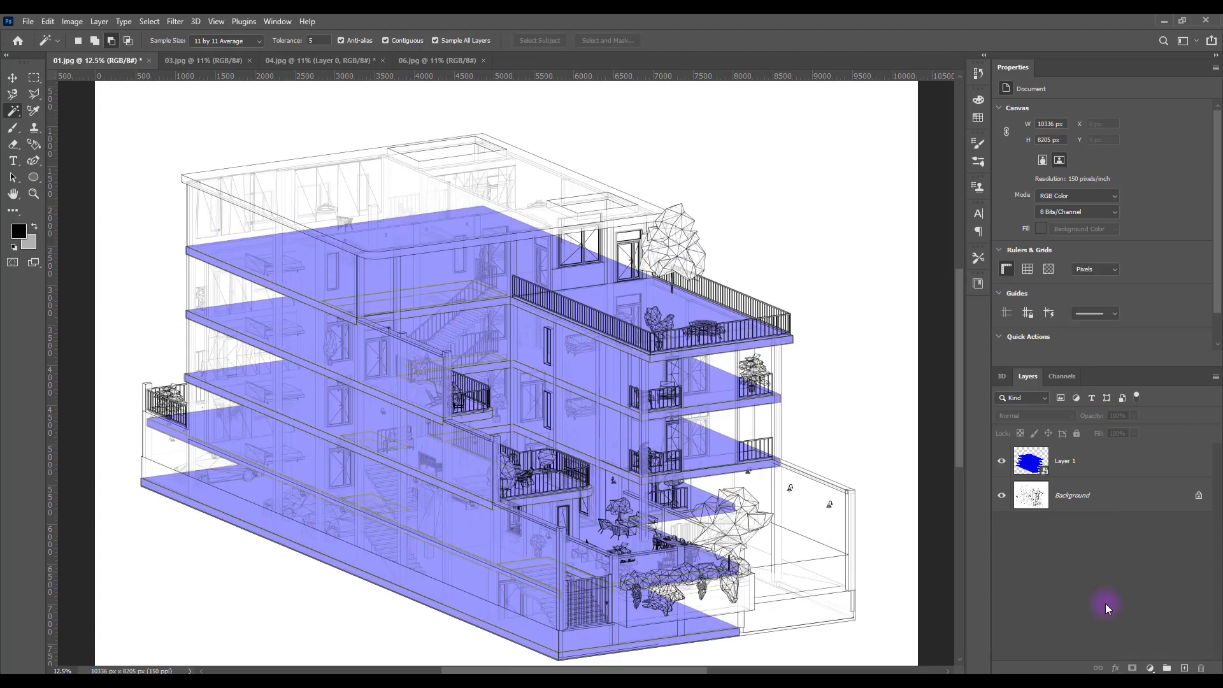
click(1066, 472)
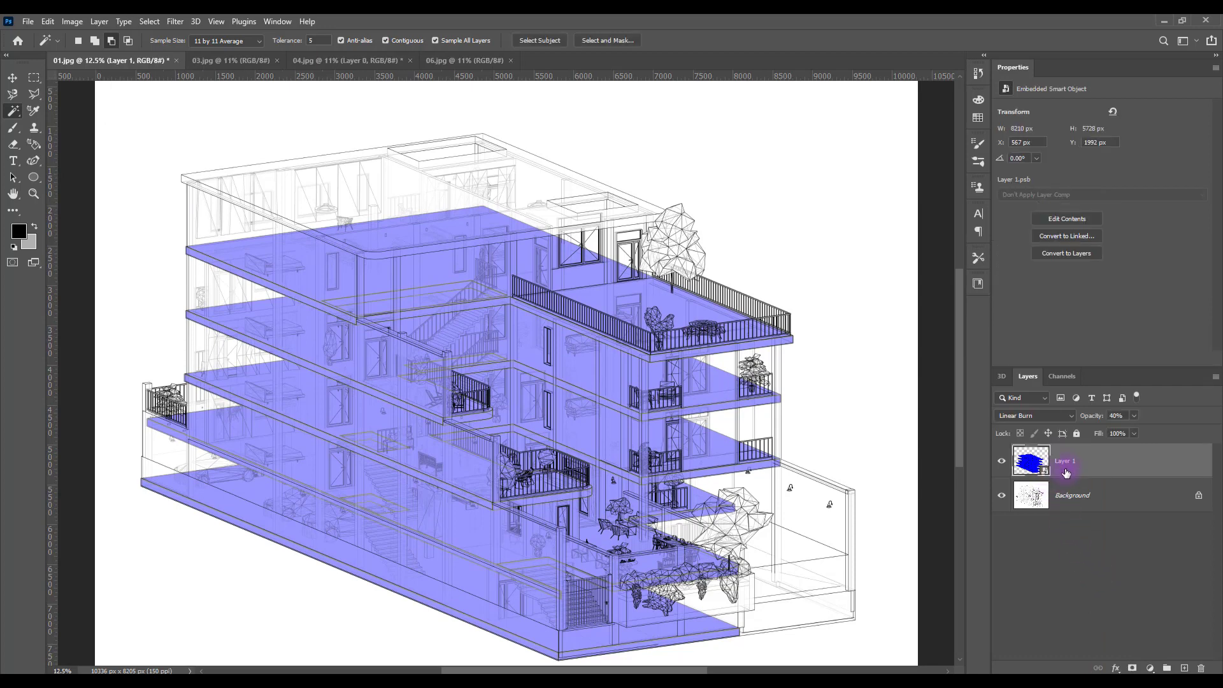
click(1000, 463)
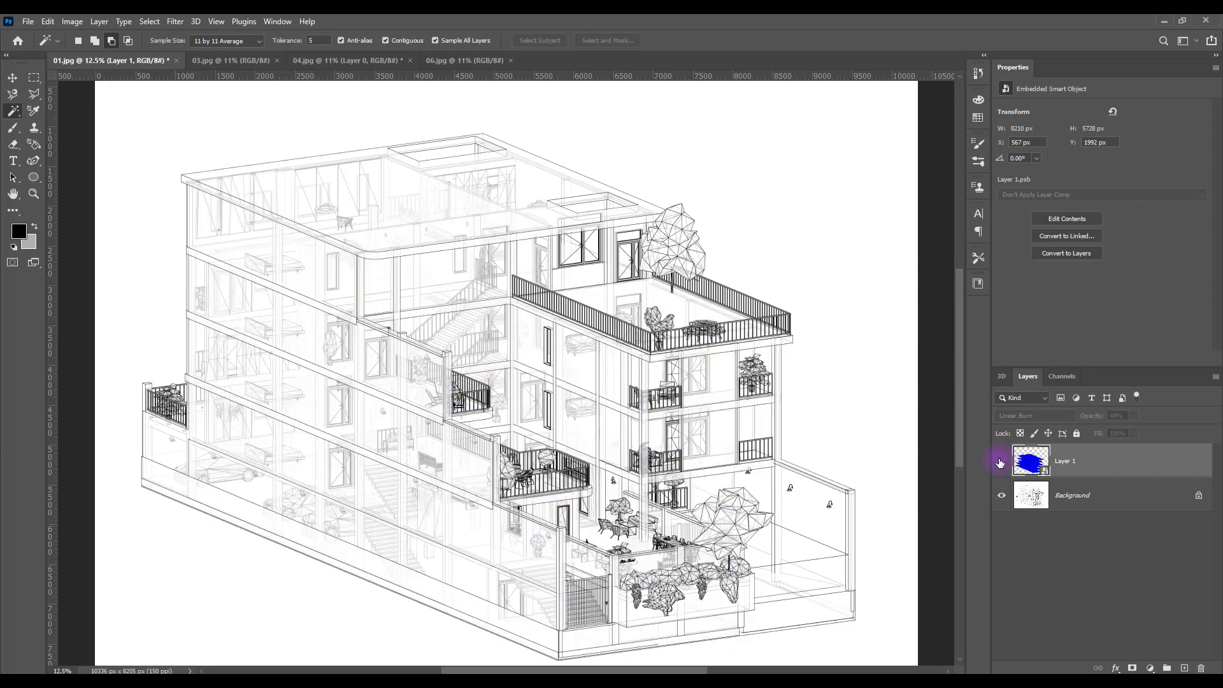
Step: In 06.jpg, unlock the background layer and remove the white area surrounding the blue stairs
click(1049, 544)
click(411, 61)
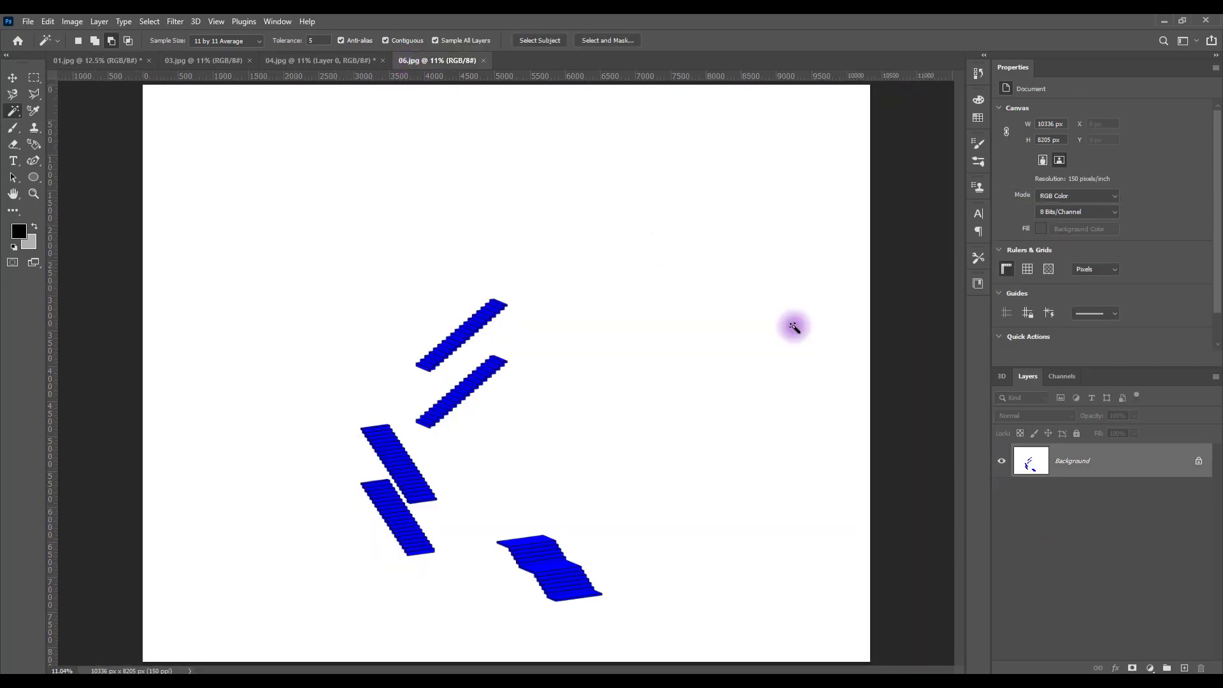
click(1200, 466)
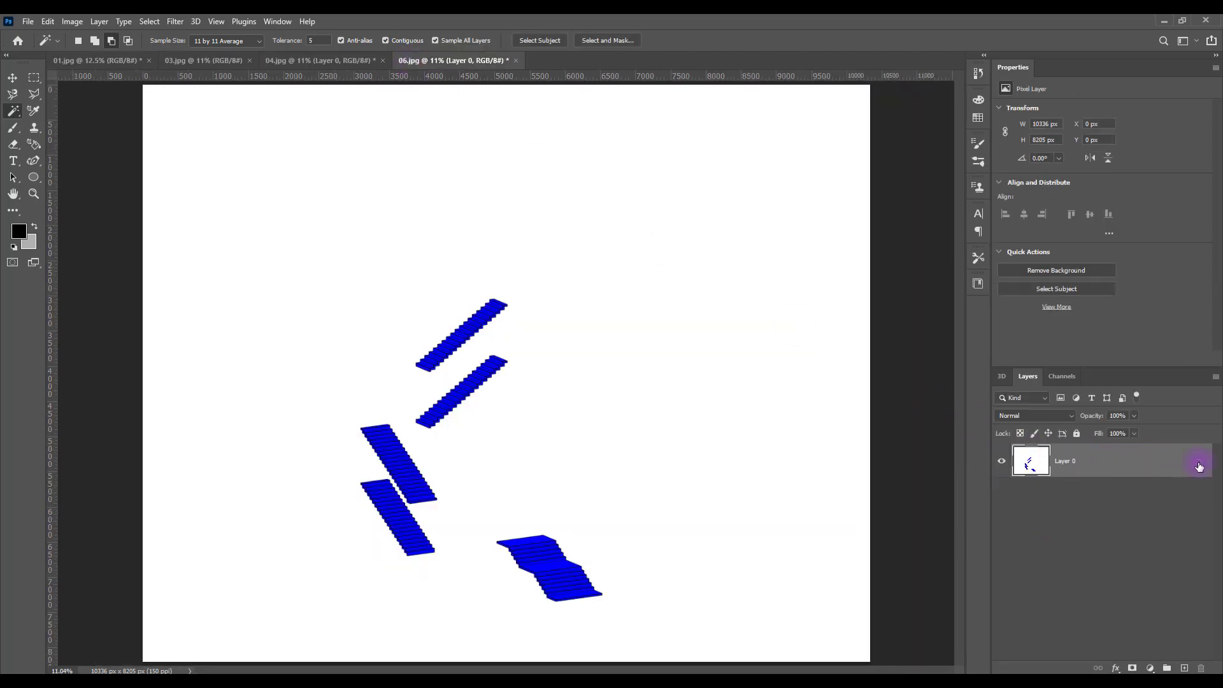
click(13, 111)
click(297, 165)
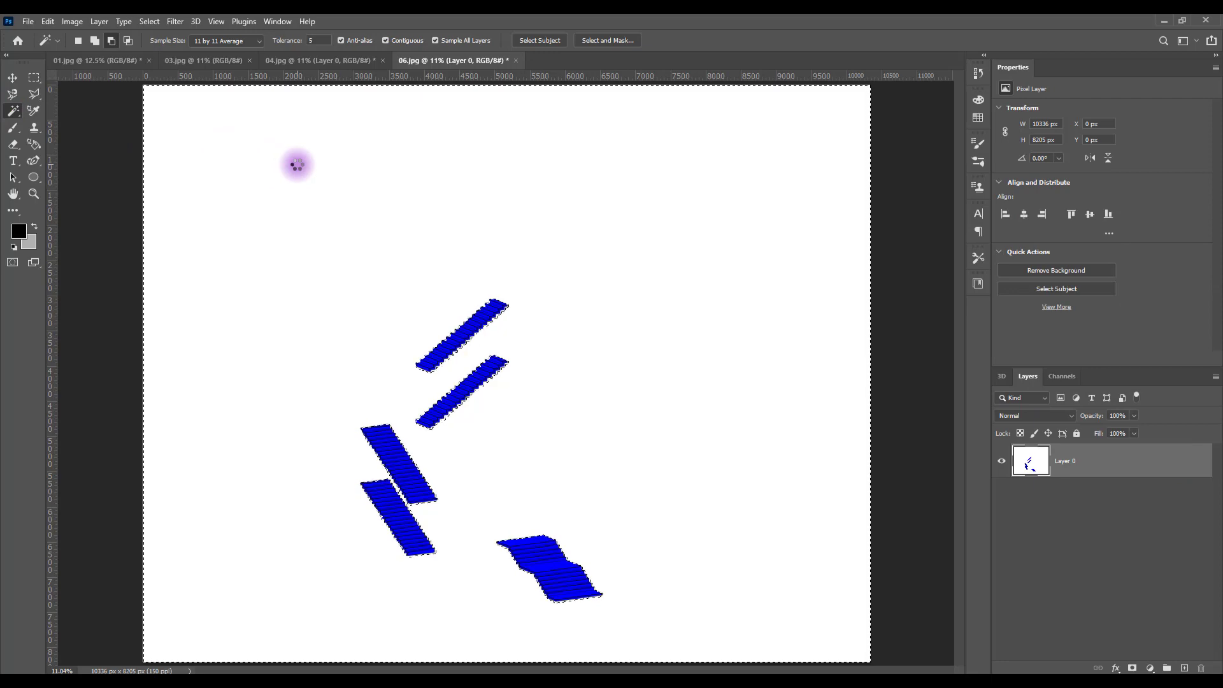
key(Delete)
Step: Copy the isolated blue stairs into 01.jpg as a new layer and set its opacity to 74%
key(ctrl+a)
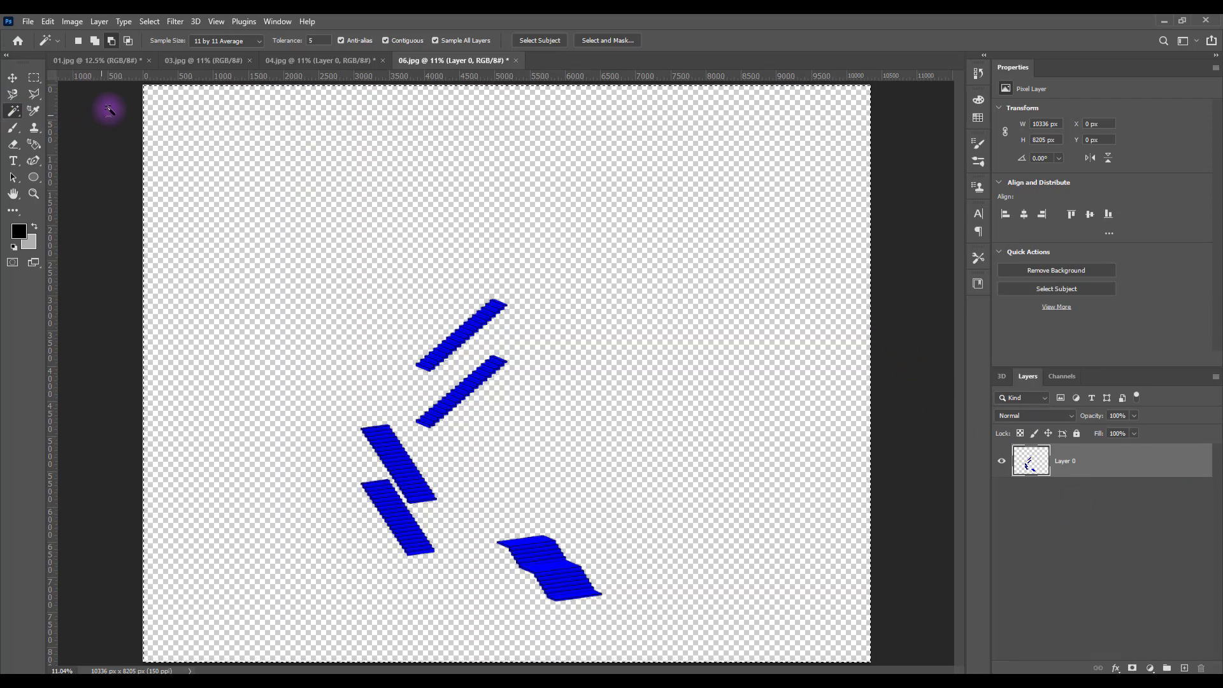
click(96, 60)
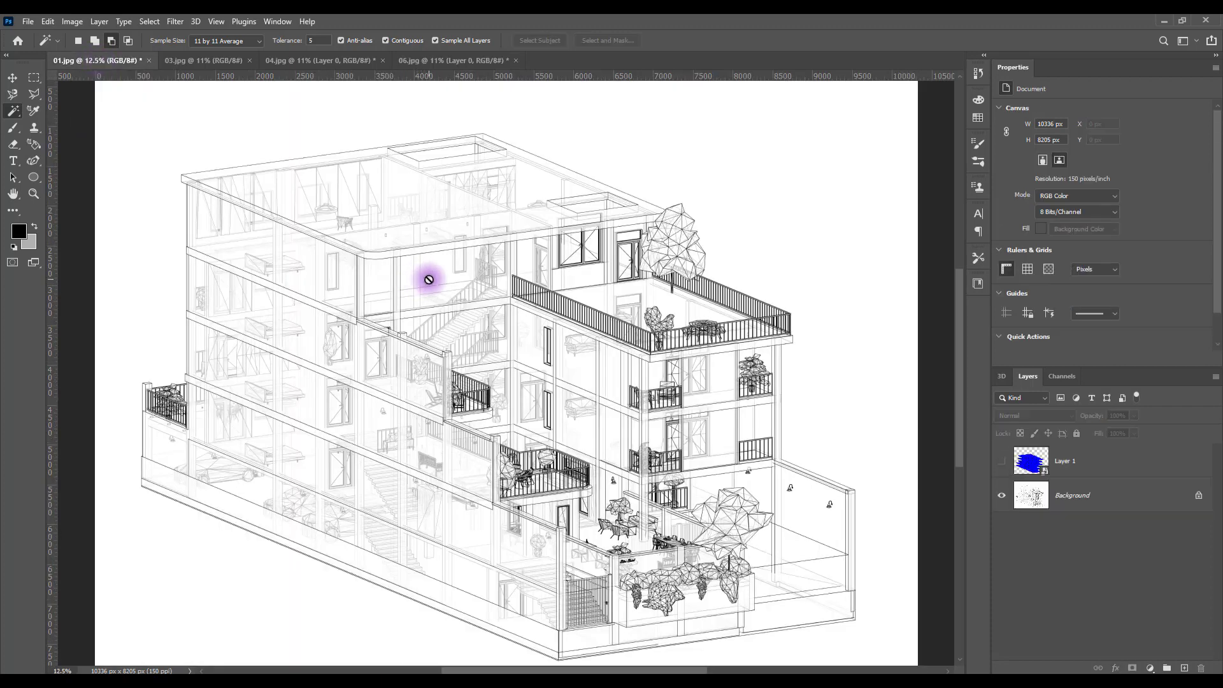
key(ctrl+v)
drag(1090, 417, 1078, 414)
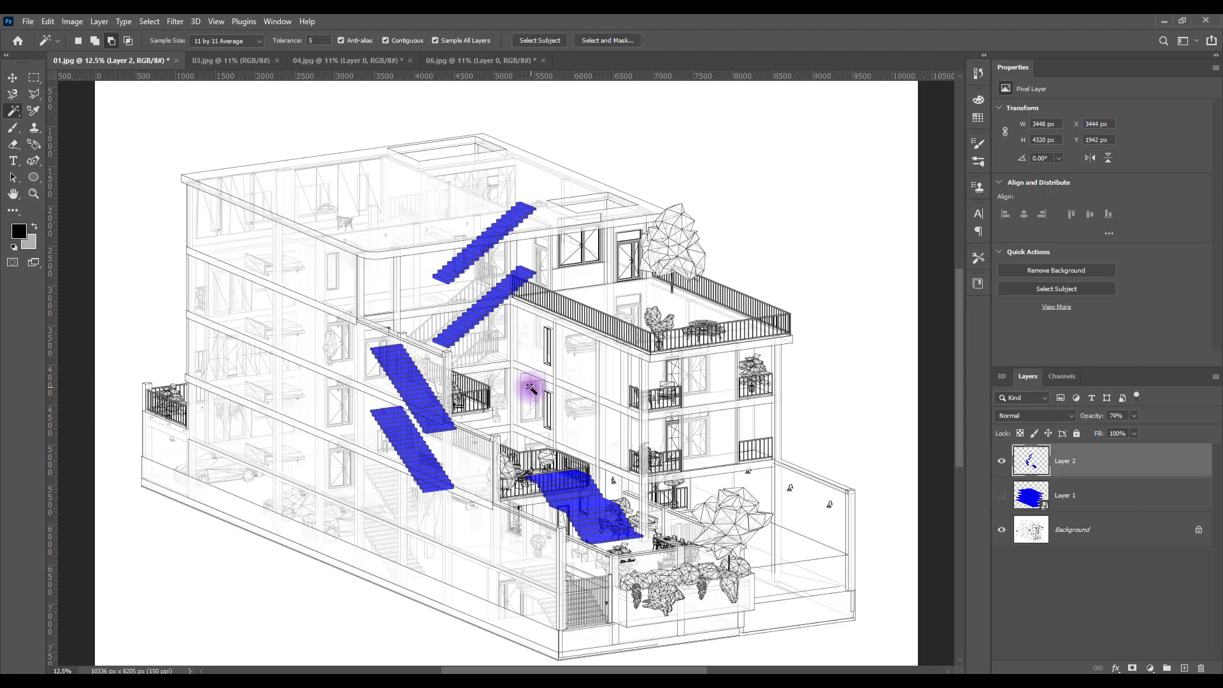
Step: Free-transform the blue stairs and move them down roughly onto the entrance steps of the building drawing
key(ctrl+equal)
key(ctrl+equal)
key(ctrl+equal)
key(ctrl+t)
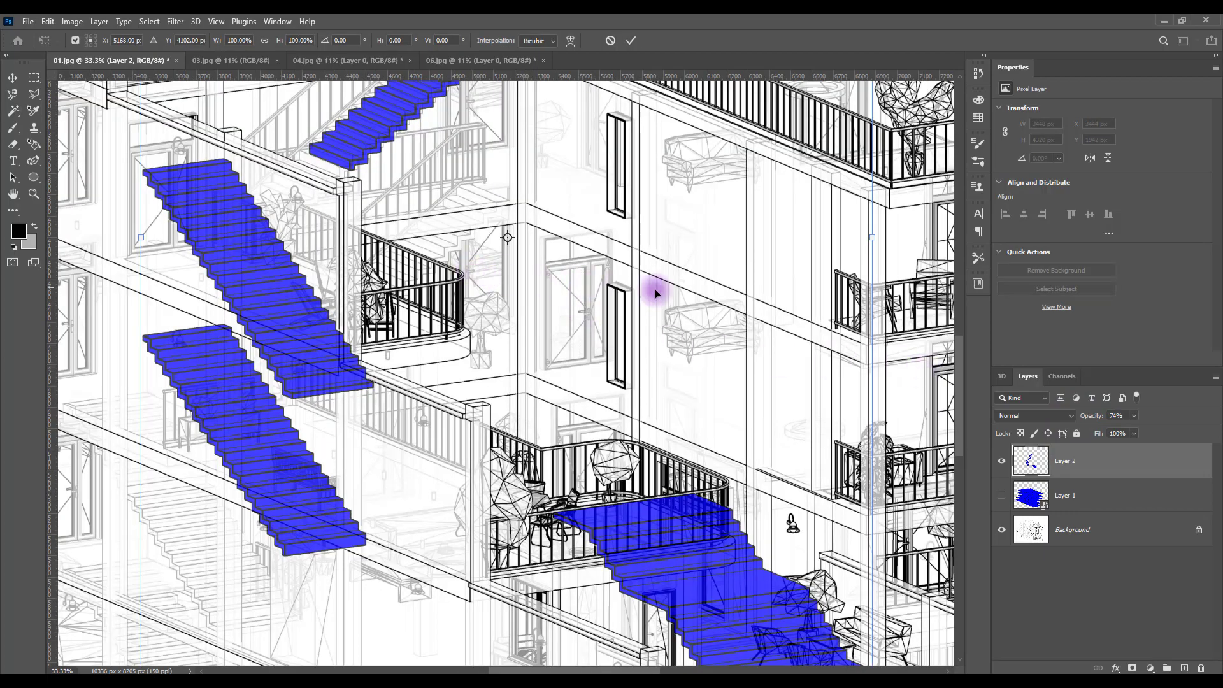
drag(959, 363, 969, 439)
drag(704, 273, 656, 513)
Step: Align the lowest blue flight with the entrance steps behind the gate, nudging it to X 4814 px and Y 5203 px
key(ctrl+equal)
key(ctrl+equal)
key(ctrl+equal)
drag(564, 670, 603, 670)
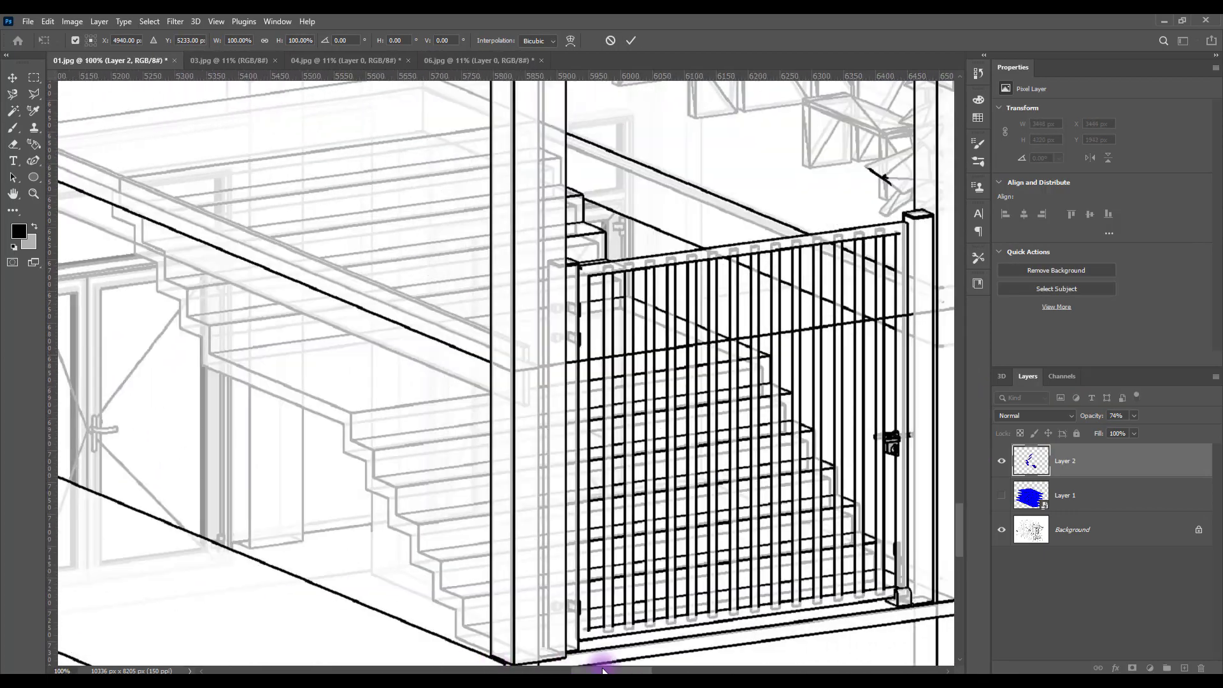
drag(445, 442, 366, 422)
key(ctrl+minus)
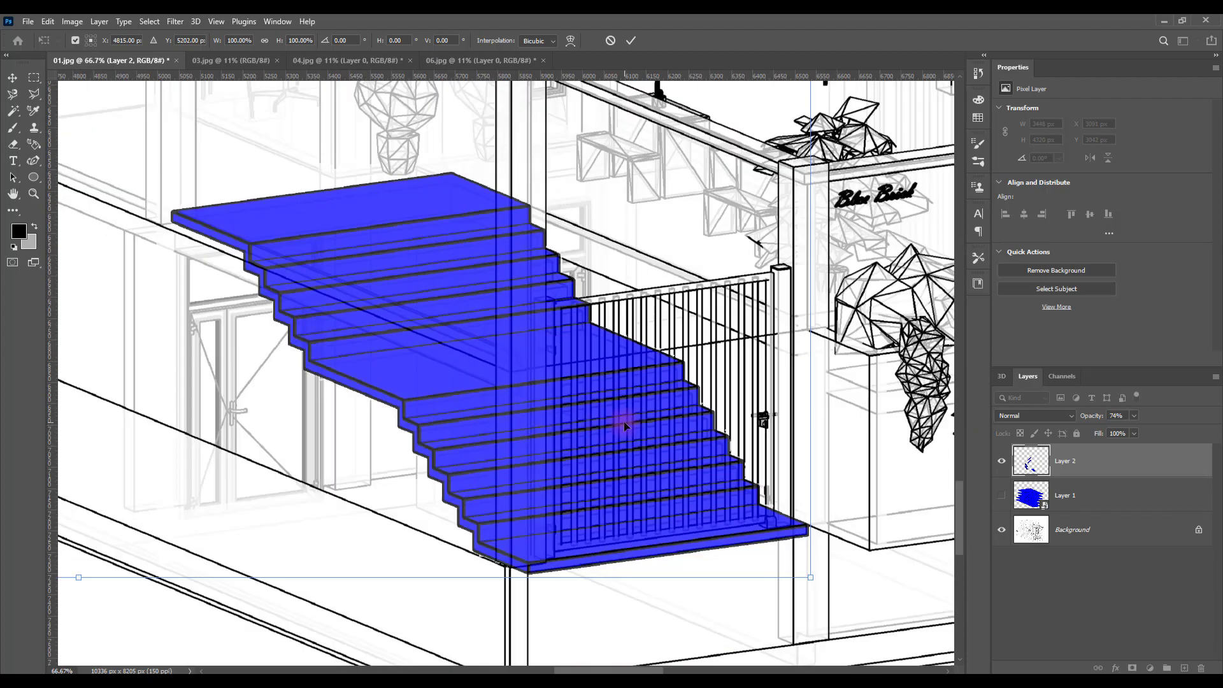
key(Left)
key(Down)
Step: Check the upper blue flights against the line drawing and commit the stairs' transform
drag(604, 671, 514, 667)
drag(958, 502, 934, 355)
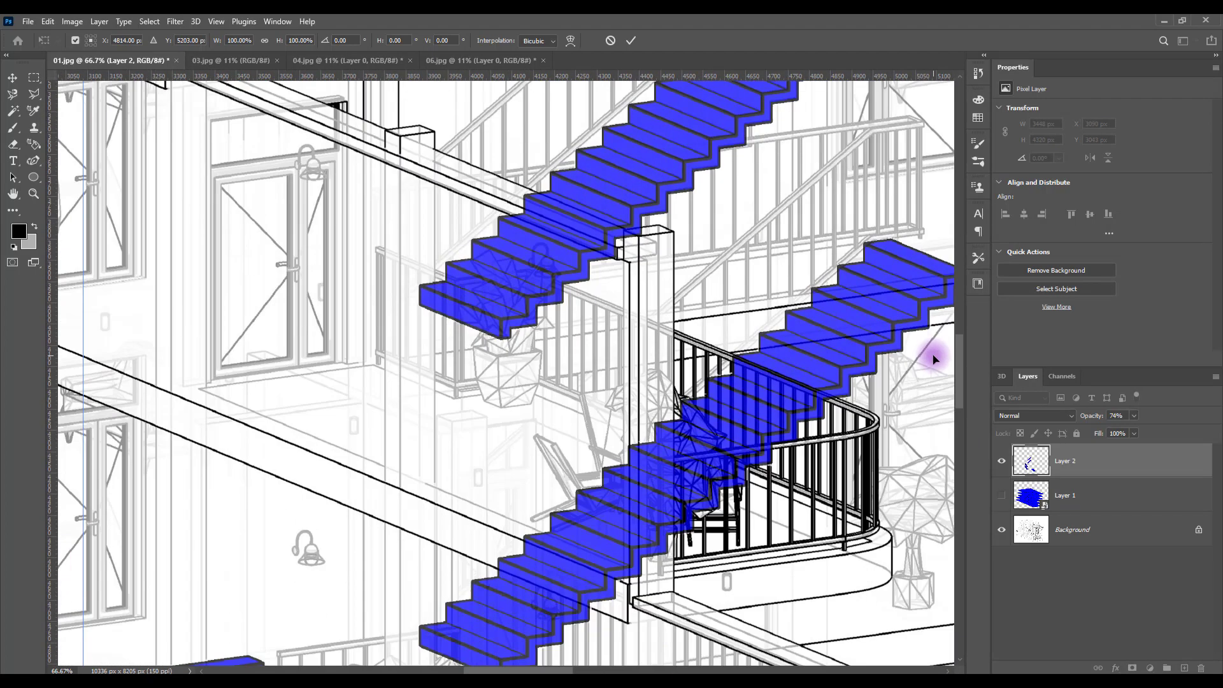
key(ctrl+minus)
key(ctrl+minus)
key(ctrl+minus)
key(ctrl+minus)
key(ctrl+minus)
key(ctrl+minus)
key(ctrl+plus)
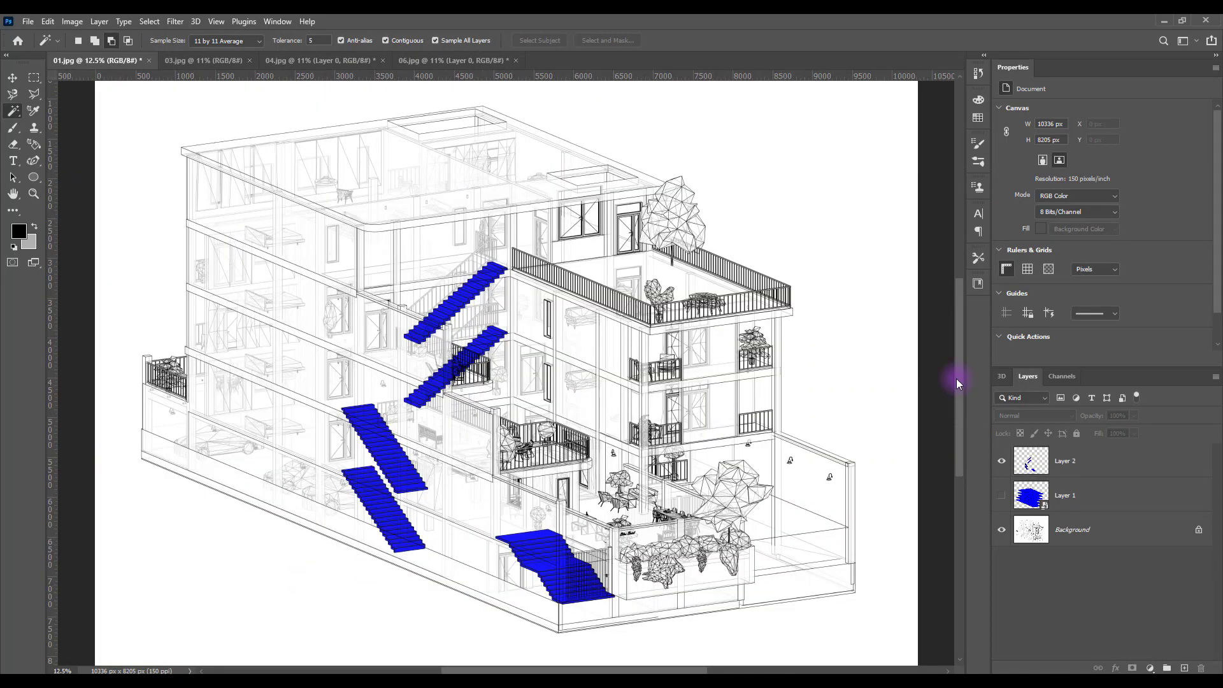
drag(957, 379, 957, 379)
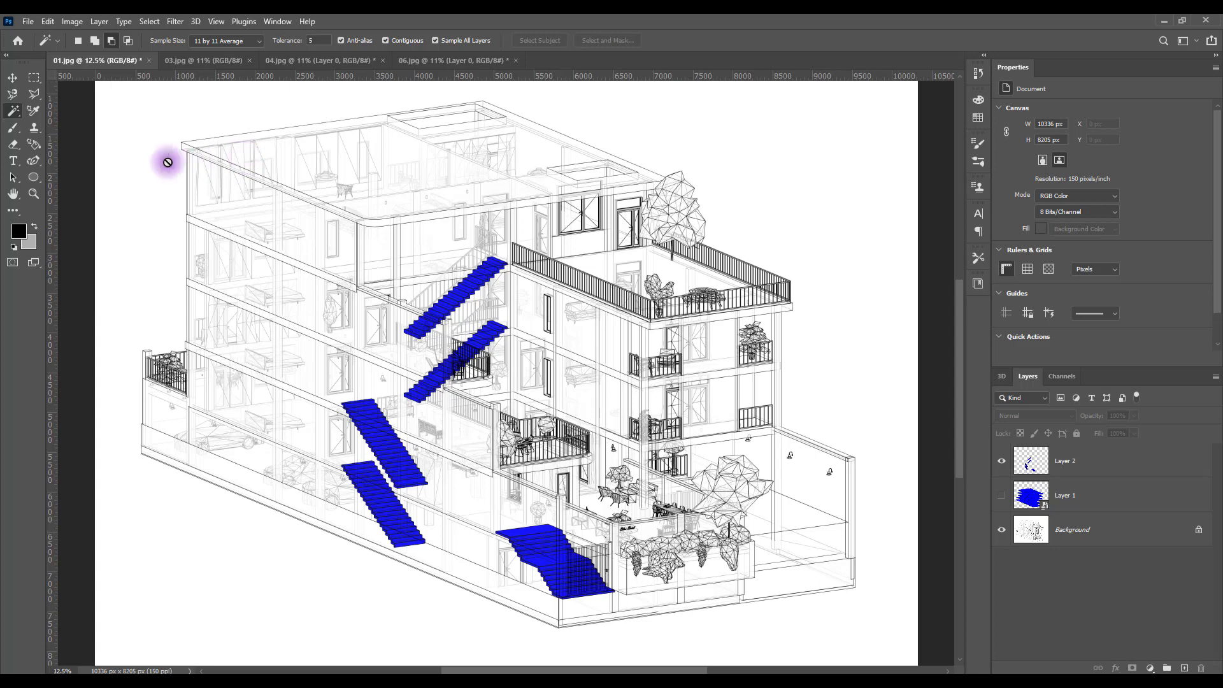